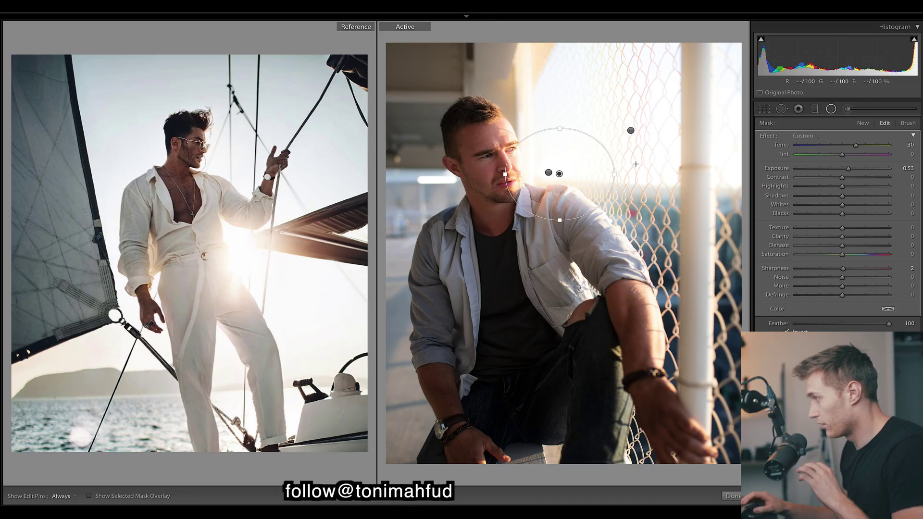
Finish radial filter editing and set Contrast −23, Highlights −48, Shadows +96, Whites −10, Blacks −67 and Exposure +0.40
{"action": "left_click", "coordinate": [548, 173]}
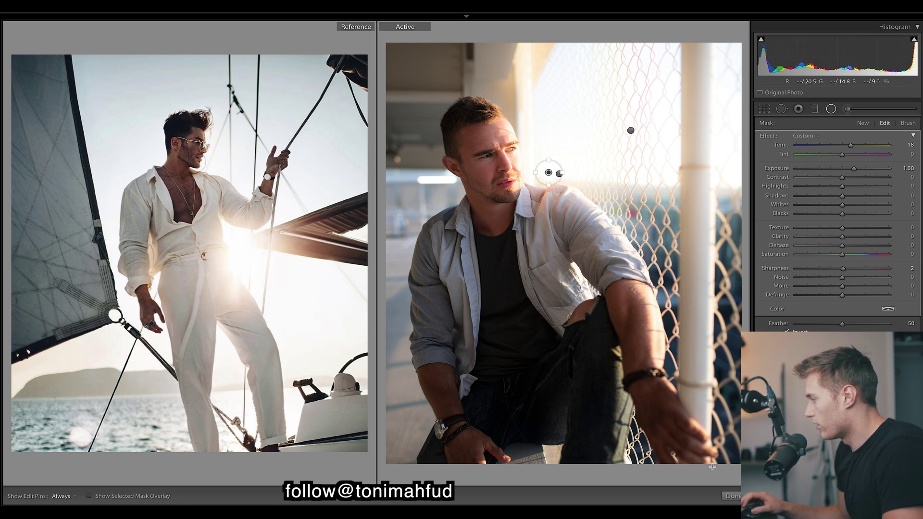
{"action": "left_click", "coordinate": [730, 496]}
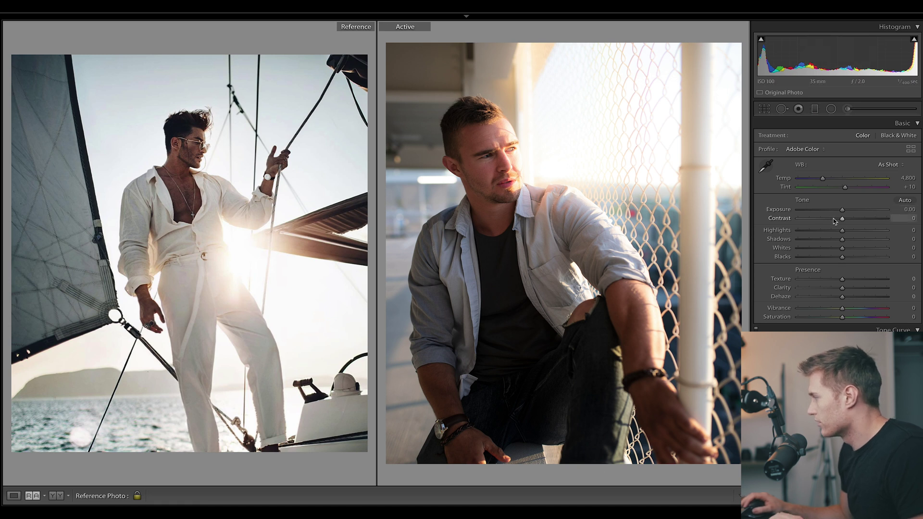
{"action": "left_click_drag", "start_coordinate": [842, 218], "coordinate": [831, 220]}
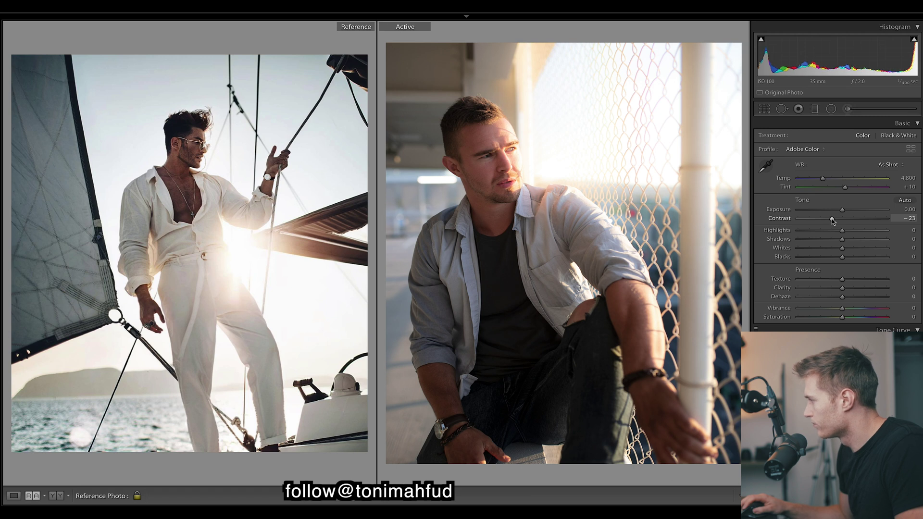
{"action": "left_click_drag", "start_coordinate": [842, 239], "coordinate": [882, 241]}
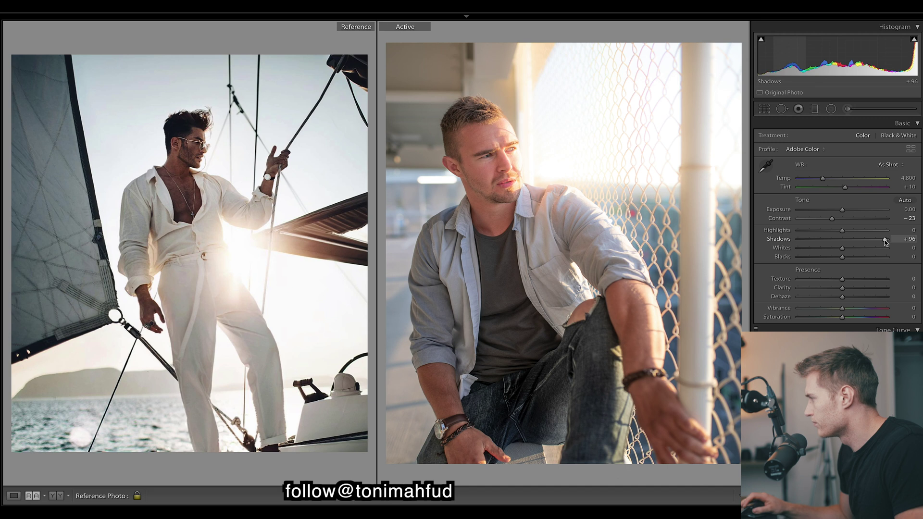
{"action": "left_click_drag", "start_coordinate": [825, 232], "coordinate": [806, 260]}
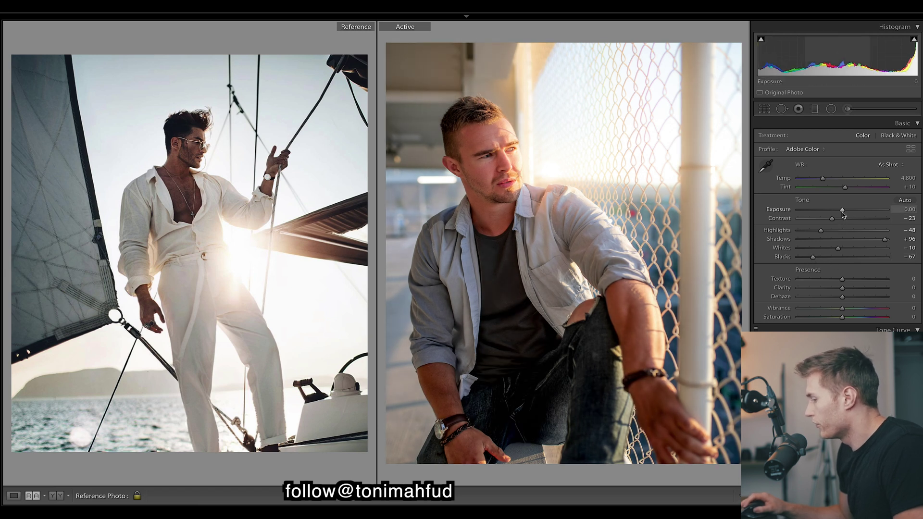
{"action": "left_click_drag", "start_coordinate": [843, 213], "coordinate": [848, 217]}
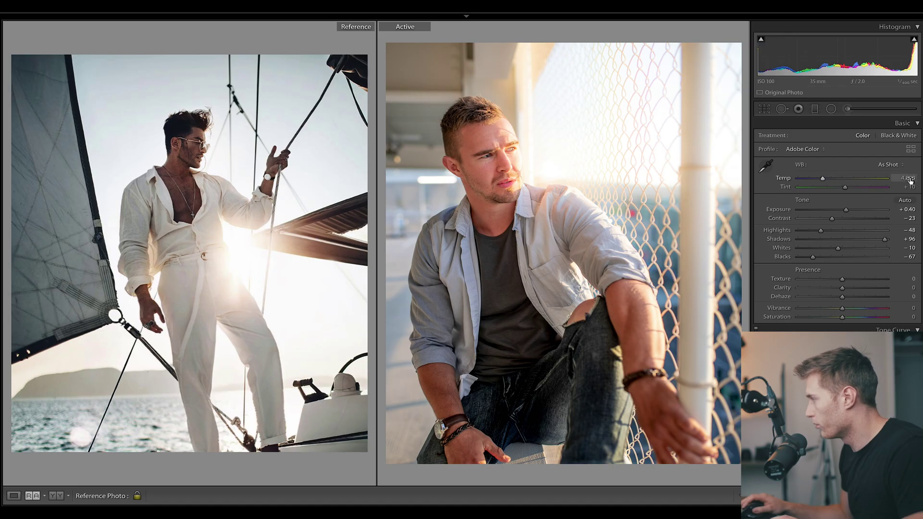
Set the white balance temperature to 4,012
{"action": "left_click", "coordinate": [908, 178]}
{"action": "type", "text": "4"}
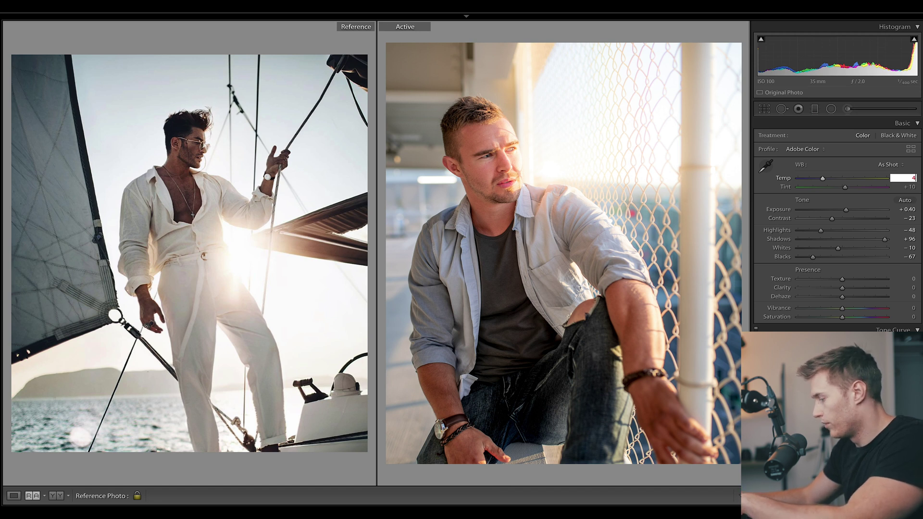
{"action": "type", "text": ",012"}
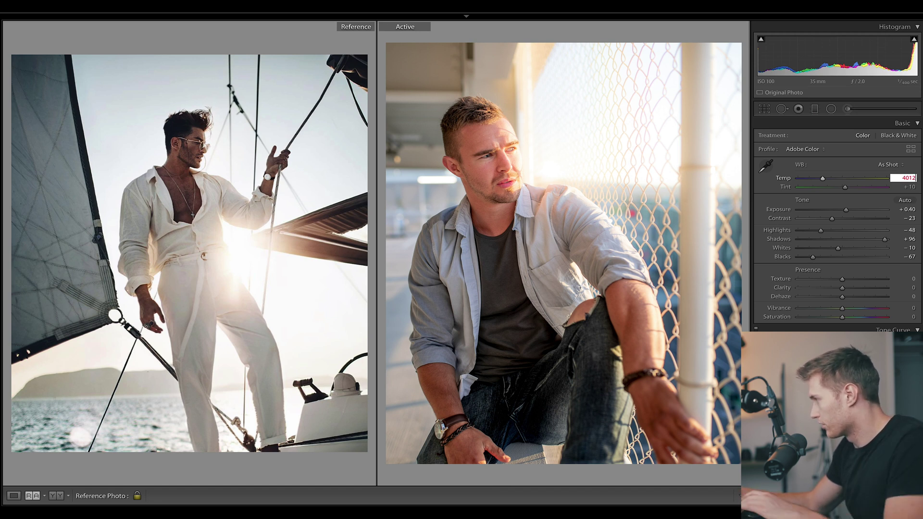
{"action": "key", "text": "Return"}
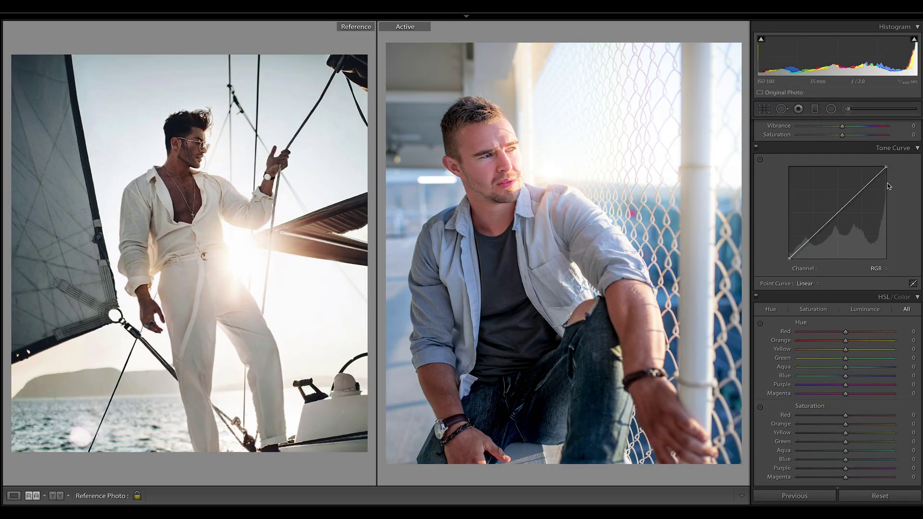
Shape S-curves on the Red and Green channels of the tone curve, lowering the shadows and raising the midtones and highlights
{"action": "mouse_move", "coordinate": [843, 212]}
{"action": "left_mouse_down"}
{"action": "mouse_move", "coordinate": [845, 226]}
{"action": "mouse_move", "coordinate": [844, 214]}
{"action": "mouse_move", "coordinate": [818, 249]}
{"action": "mouse_move", "coordinate": [837, 215]}
{"action": "left_mouse_up"}
{"action": "left_click", "coordinate": [864, 187]}
{"action": "left_click", "coordinate": [877, 269]}
{"action": "left_click", "coordinate": [877, 278]}
{"action": "left_click_drag", "start_coordinate": [863, 184], "coordinate": [863, 188]}
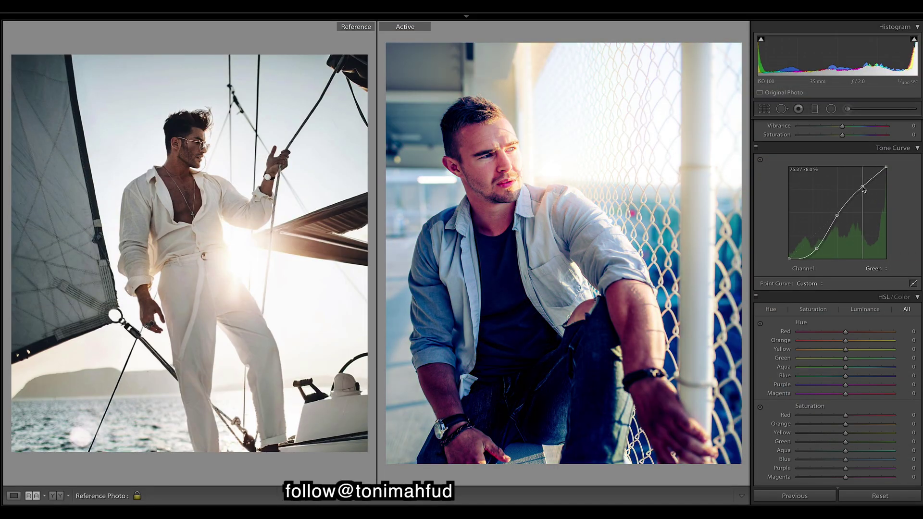
Shape a gentle S-curve on the Blue channel, then lift the blacks and pull in the white point on the RGB curve
{"action": "left_click", "coordinate": [876, 268]}
{"action": "left_click", "coordinate": [876, 278]}
{"action": "left_click_drag", "start_coordinate": [817, 232], "coordinate": [863, 192]}
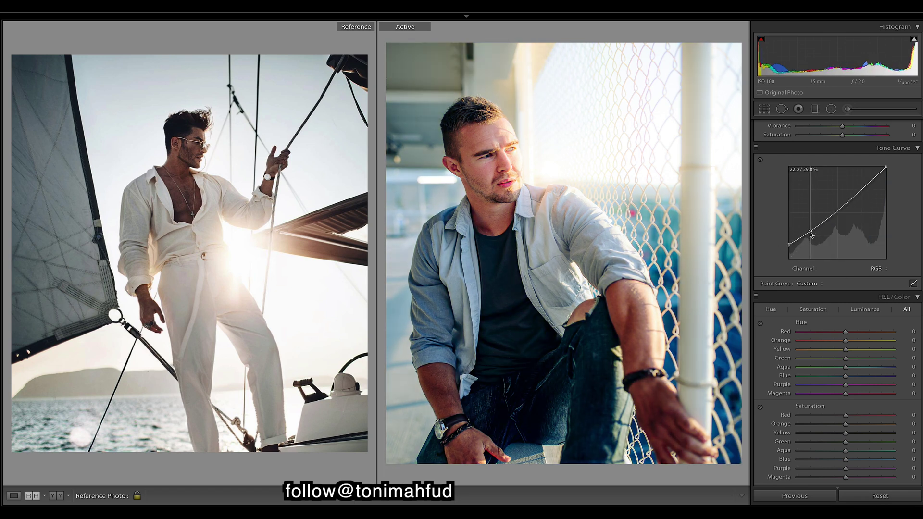
{"action": "left_click_drag", "start_coordinate": [864, 189], "coordinate": [882, 167]}
Review the basic tone settings and the point curves of the Red and Green channels
{"action": "scroll", "coordinate": [920, 235], "scroll_direction": "up", "scroll_amount": 4}
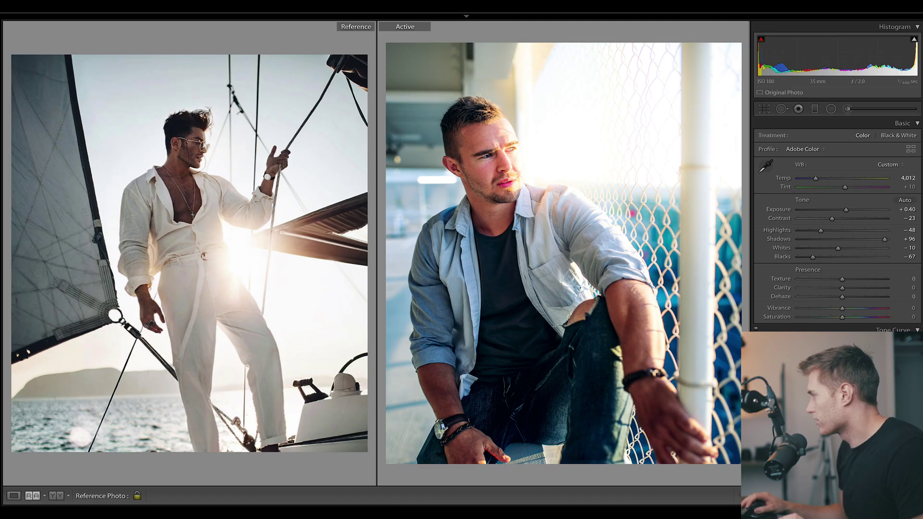
{"action": "scroll", "coordinate": [908, 299], "scroll_direction": "down", "scroll_amount": 4}
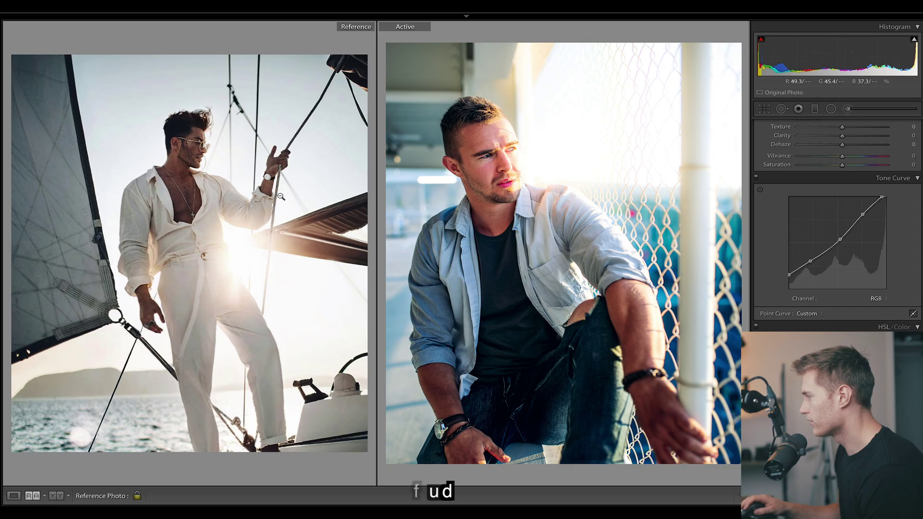
{"action": "left_click", "coordinate": [874, 301]}
{"action": "left_click", "coordinate": [876, 306]}
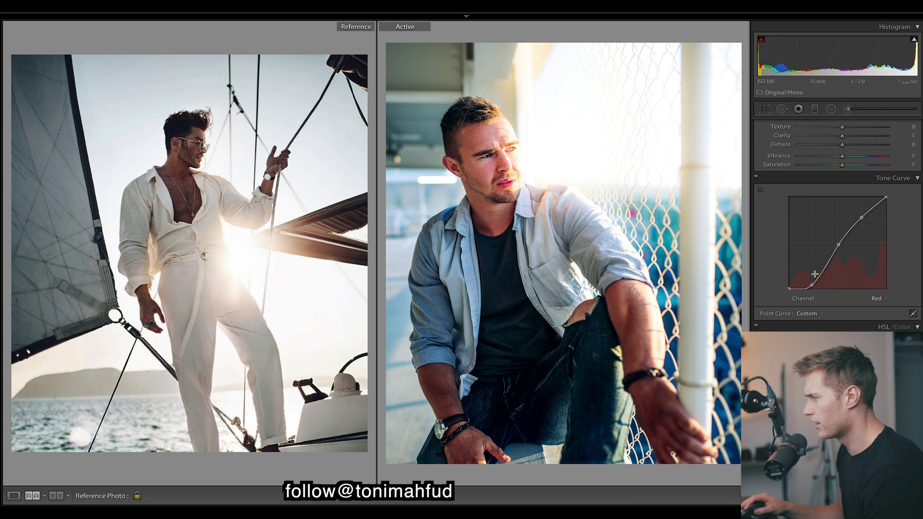
{"action": "left_click", "coordinate": [876, 299]}
{"action": "left_click", "coordinate": [876, 306]}
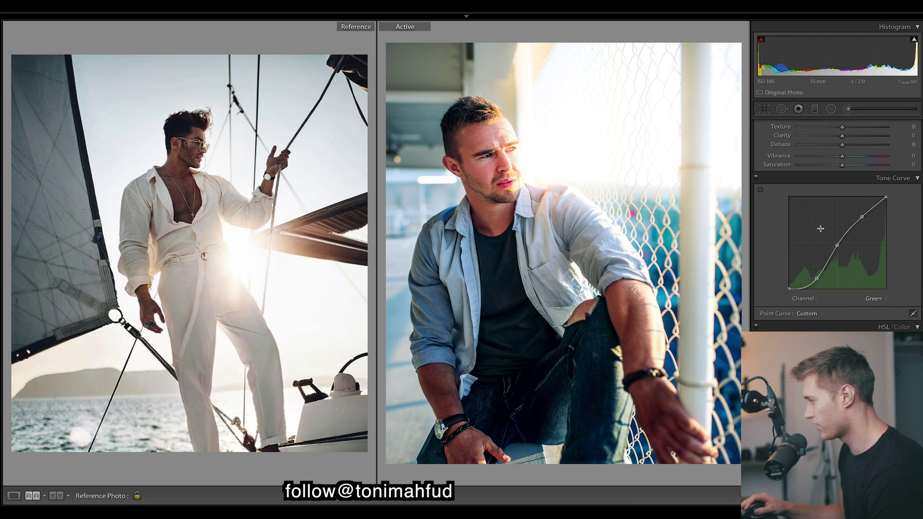
Try pulling the Green channel's brightest highlights down to the base of the tone curve, and undo it
{"action": "left_click_drag", "start_coordinate": [876, 206], "coordinate": [876, 286]}
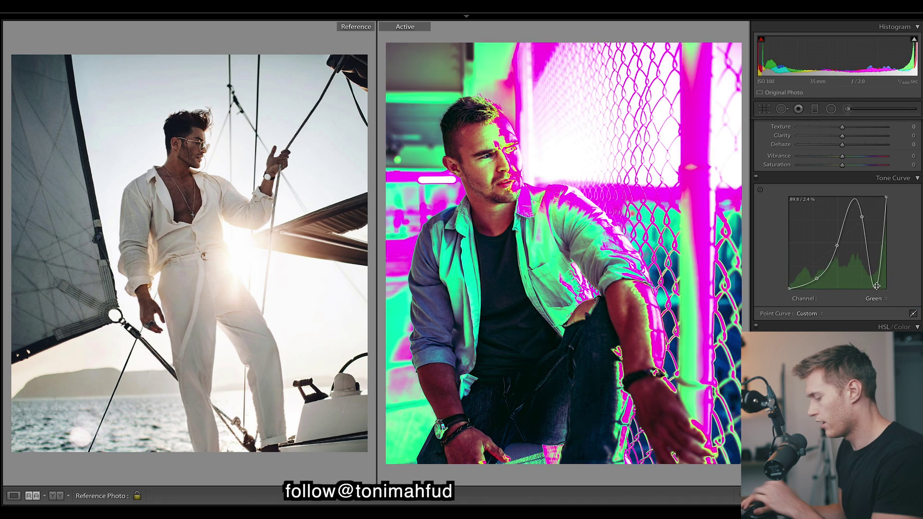
{"action": "key", "text": "ctrl+z"}
Try nudging the highlight point on the Blue channel's tone curve, and undo it
{"action": "left_click", "coordinate": [876, 298]}
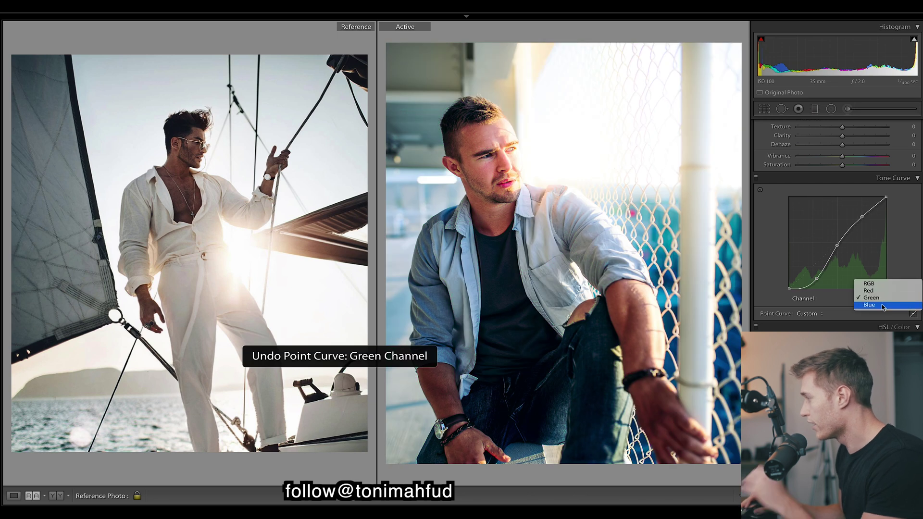
{"action": "left_click", "coordinate": [883, 302]}
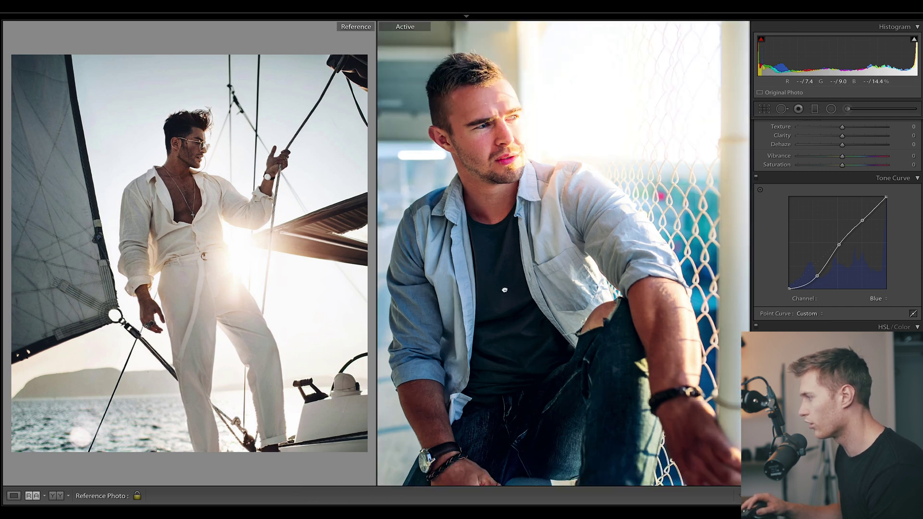
{"action": "left_click", "coordinate": [463, 302]}
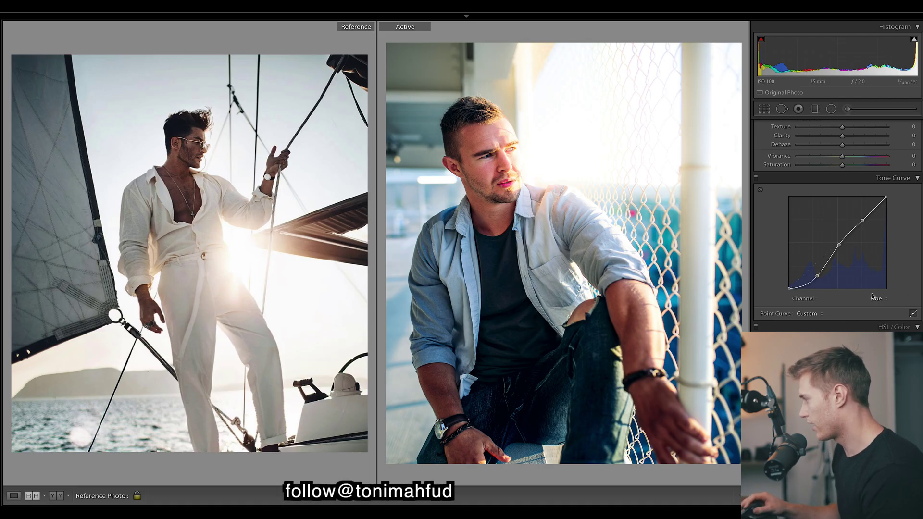
{"action": "left_click_drag", "start_coordinate": [864, 220], "coordinate": [861, 221]}
{"action": "key", "text": "ctrl+z"}
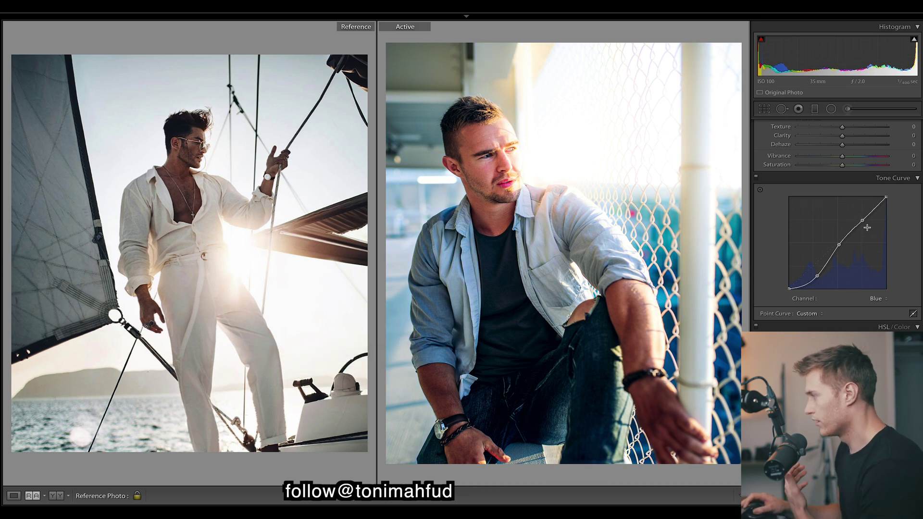
Compare the point curves of the Green and Blue channels
{"action": "left_click", "coordinate": [876, 299]}
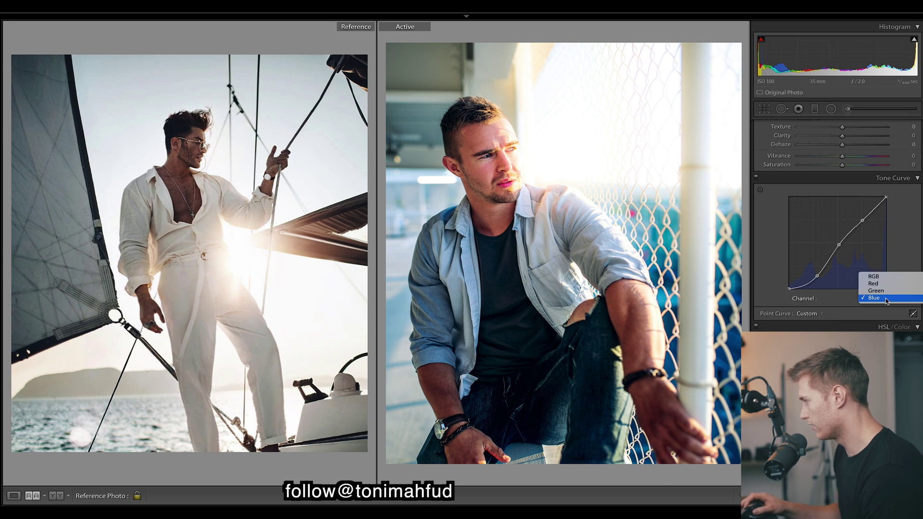
{"action": "left_click", "coordinate": [879, 291]}
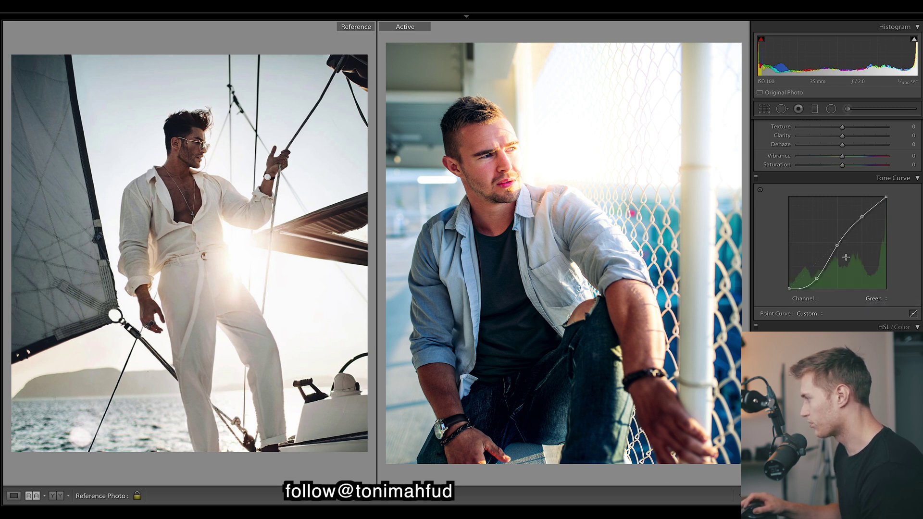
{"action": "left_click", "coordinate": [884, 298]}
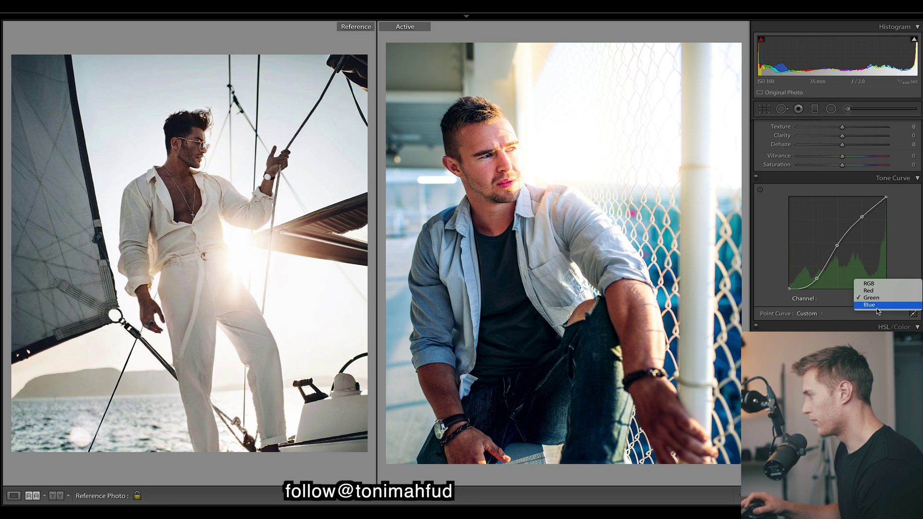
{"action": "left_click", "coordinate": [883, 304]}
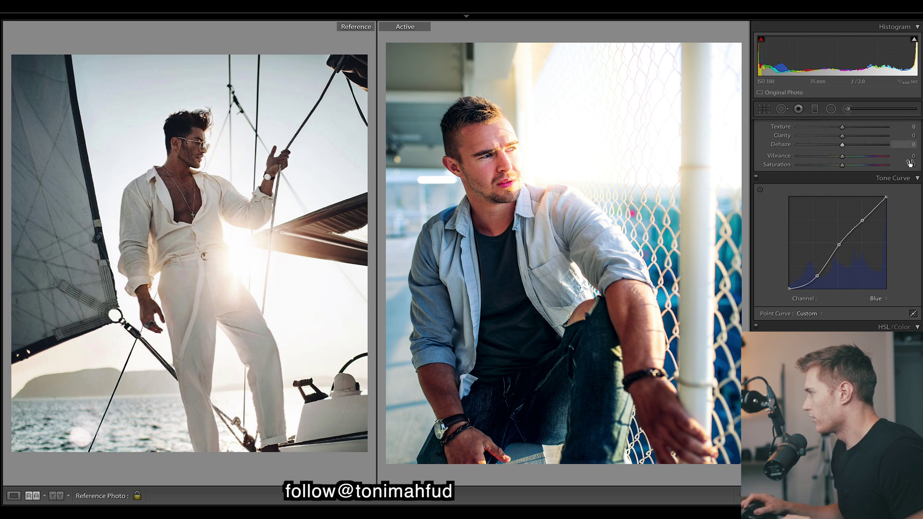
Set Vibrance to −9 and HSL saturation to Red −77, Orange −75, Yellow −71, Green −69, Aqua −74, Blue −72, Purple −72 and Magenta −68
{"action": "scroll", "coordinate": [838, 226], "scroll_direction": "up", "scroll_amount": 5}
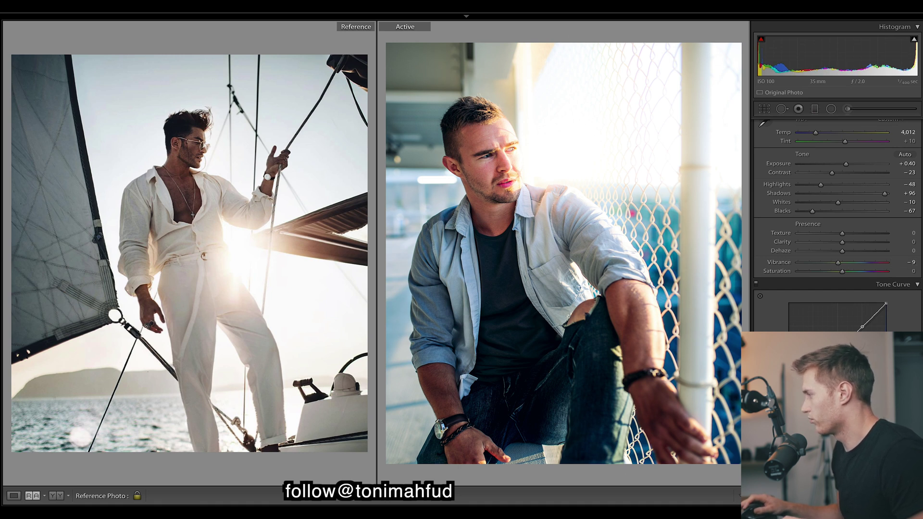
{"action": "scroll", "coordinate": [805, 249], "scroll_direction": "down", "scroll_amount": 12}
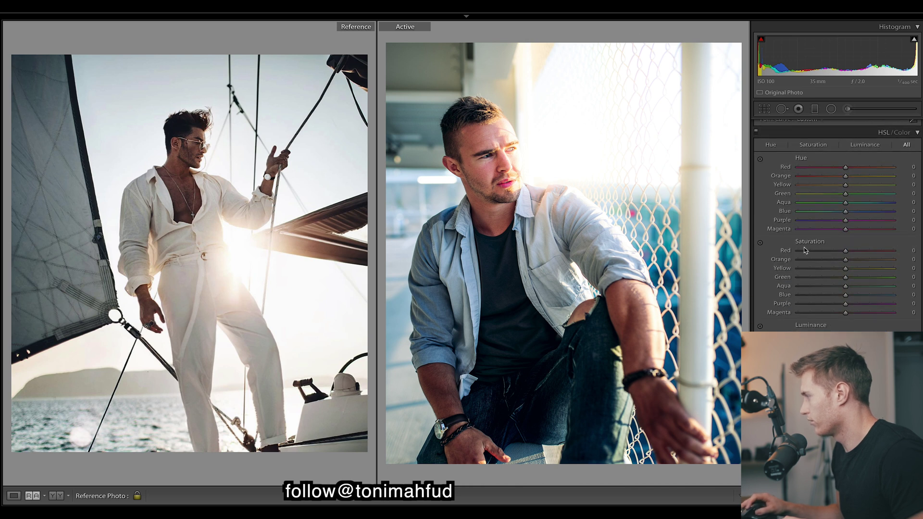
{"action": "left_click", "coordinate": [810, 260]}
{"action": "left_click", "coordinate": [812, 269]}
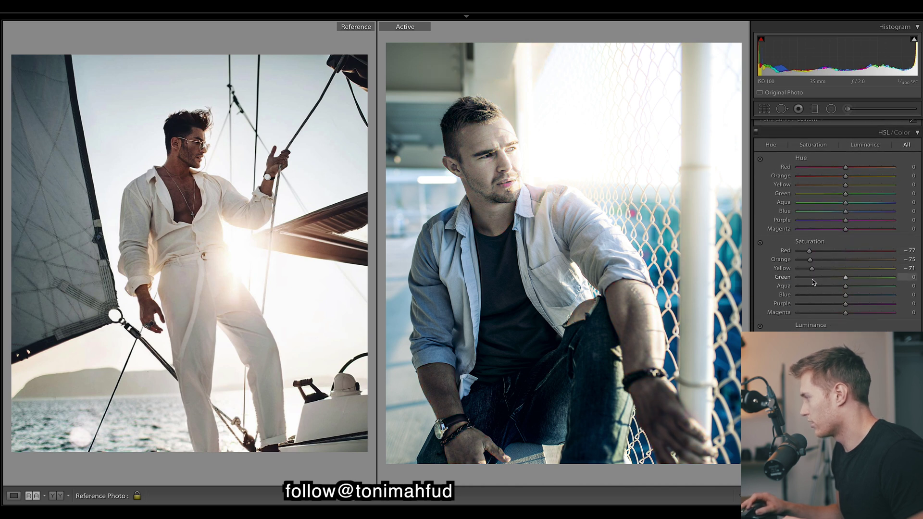
{"action": "left_click", "coordinate": [811, 286]}
{"action": "left_click", "coordinate": [811, 295]}
{"action": "left_click", "coordinate": [811, 304]}
{"action": "left_click", "coordinate": [813, 313]}
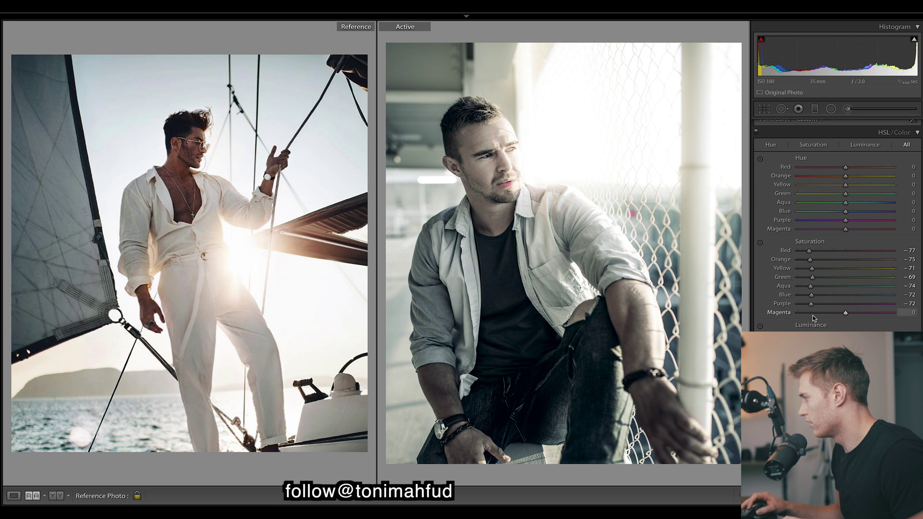
Raise the photo's overall Saturation to +55
{"action": "scroll", "coordinate": [836, 217], "scroll_direction": "up", "scroll_amount": 10}
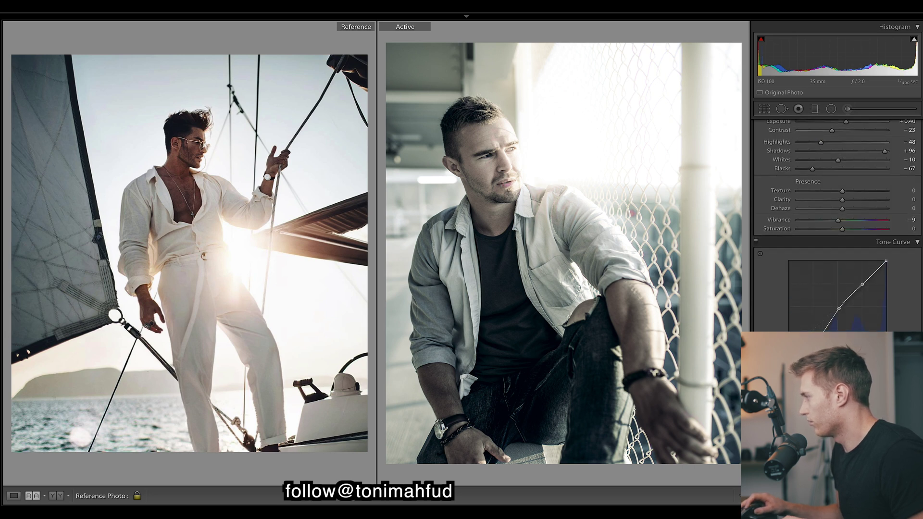
{"action": "left_click", "coordinate": [868, 207]}
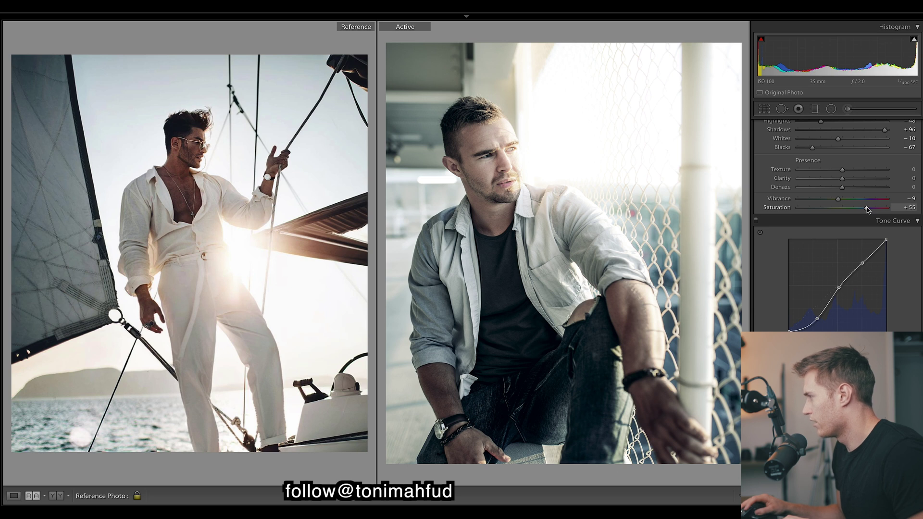
Refine the HSL saturation to Red −71, Orange −64, Yellow −89, Aqua −22, Blue −74, Purple −74 and Magenta −73
{"action": "scroll", "coordinate": [825, 262], "scroll_direction": "down", "scroll_amount": 10}
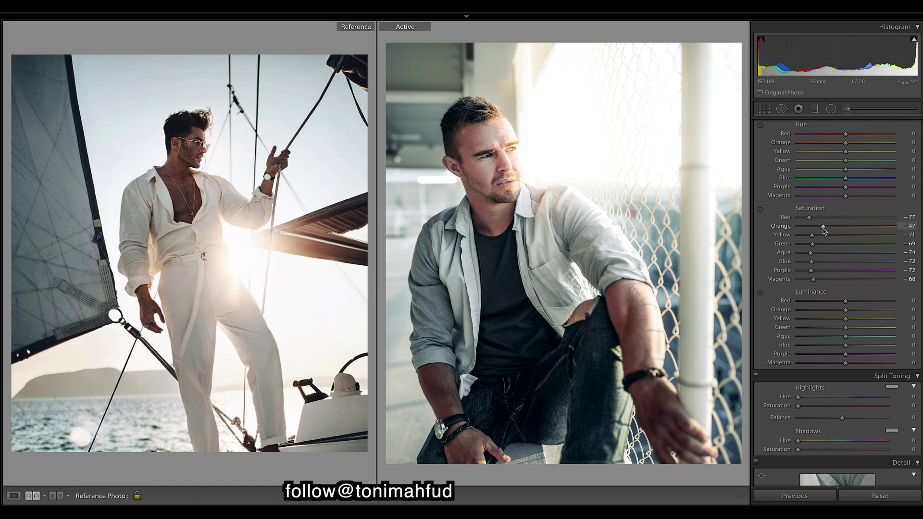
{"action": "left_click_drag", "start_coordinate": [825, 229], "coordinate": [816, 227]}
{"action": "left_click_drag", "start_coordinate": [814, 255], "coordinate": [831, 258]}
{"action": "left_click_drag", "start_coordinate": [835, 256], "coordinate": [836, 256]}
{"action": "left_click_drag", "start_coordinate": [814, 280], "coordinate": [811, 279]}
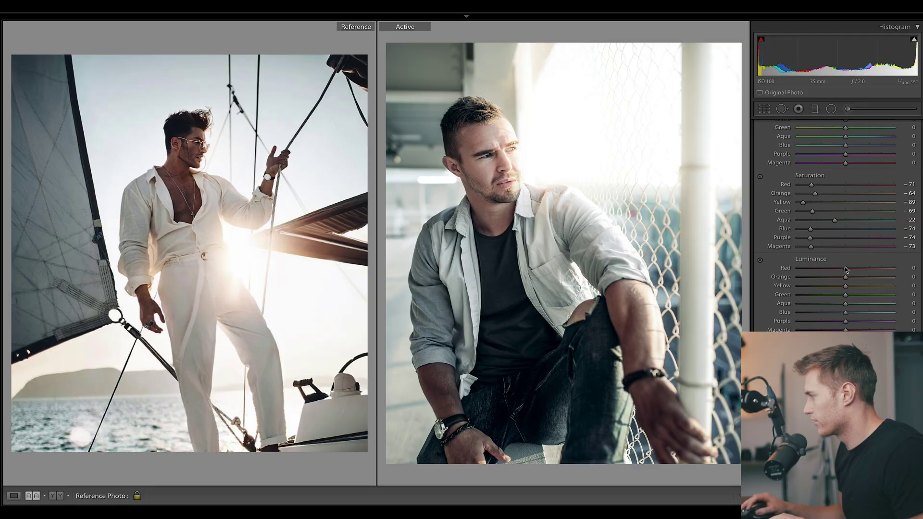
Set the HSL luminance to Red −13, Orange −14 and Green −16
{"action": "left_click_drag", "start_coordinate": [813, 269], "coordinate": [847, 279]}
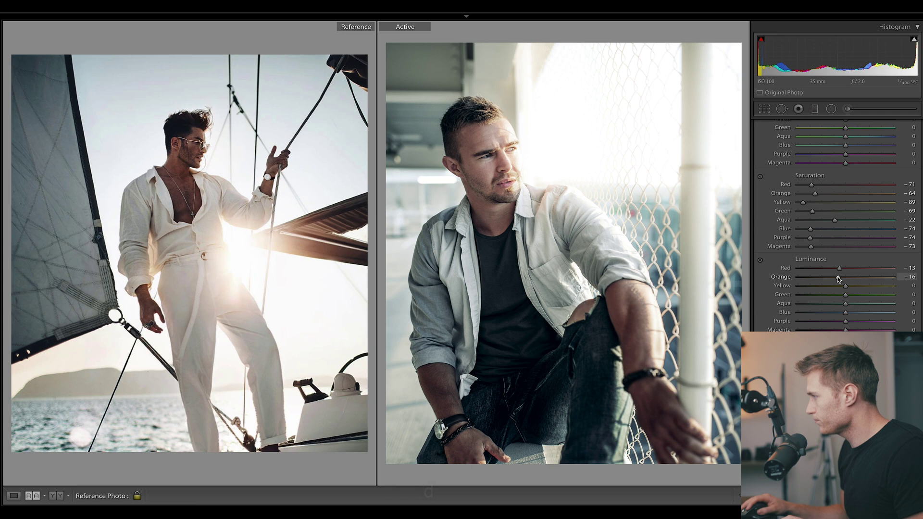
{"action": "left_click_drag", "start_coordinate": [821, 278], "coordinate": [837, 279]}
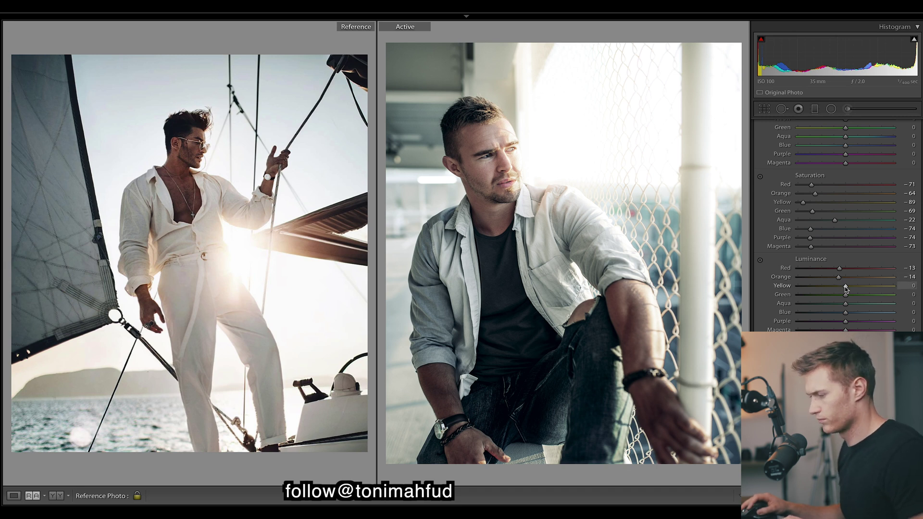
{"action": "left_click_drag", "start_coordinate": [846, 294], "coordinate": [840, 297]}
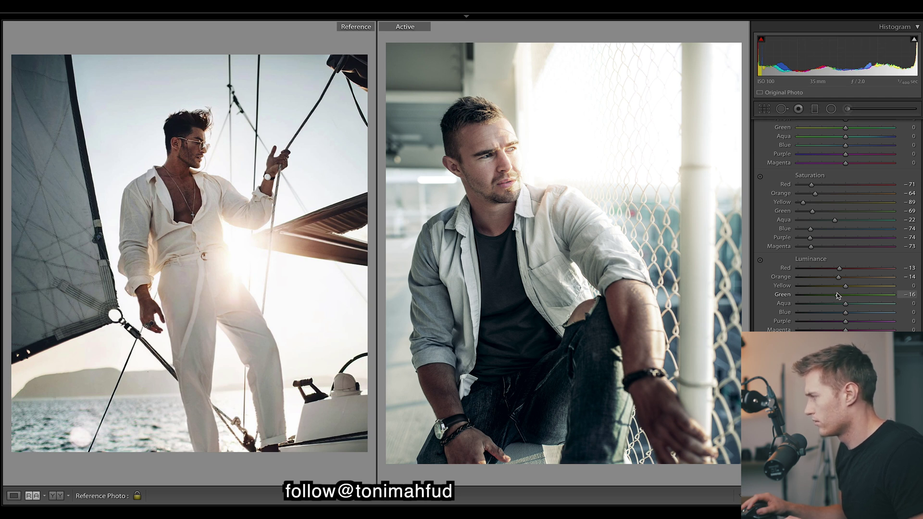
Set the HSL luminance to Green −18, Aqua −17 and Blue −20
{"action": "mouse_move", "coordinate": [846, 304]}
{"action": "left_mouse_down"}
{"action": "mouse_move", "coordinate": [804, 310]}
{"action": "mouse_move", "coordinate": [835, 313]}
{"action": "left_mouse_up"}
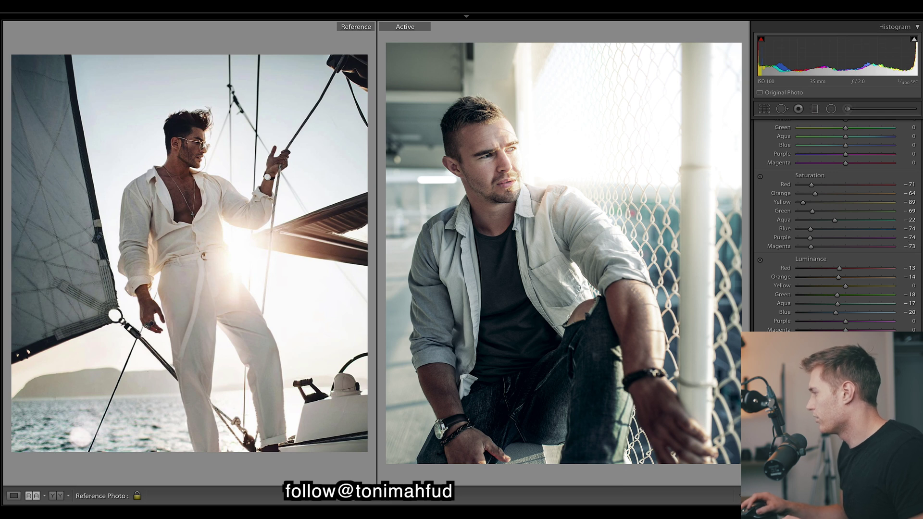
Split-tone the highlights with hue 17 and saturation 6 and the shadows with hue 300 and saturation 4, using balance +55
{"action": "scroll", "coordinate": [856, 238], "scroll_direction": "up", "scroll_amount": 5}
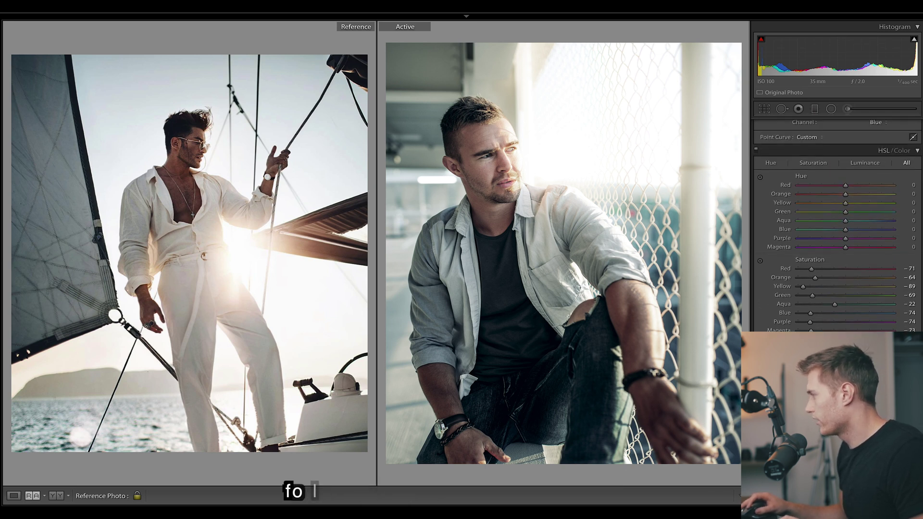
{"action": "scroll", "coordinate": [856, 238], "scroll_direction": "down", "scroll_amount": 6}
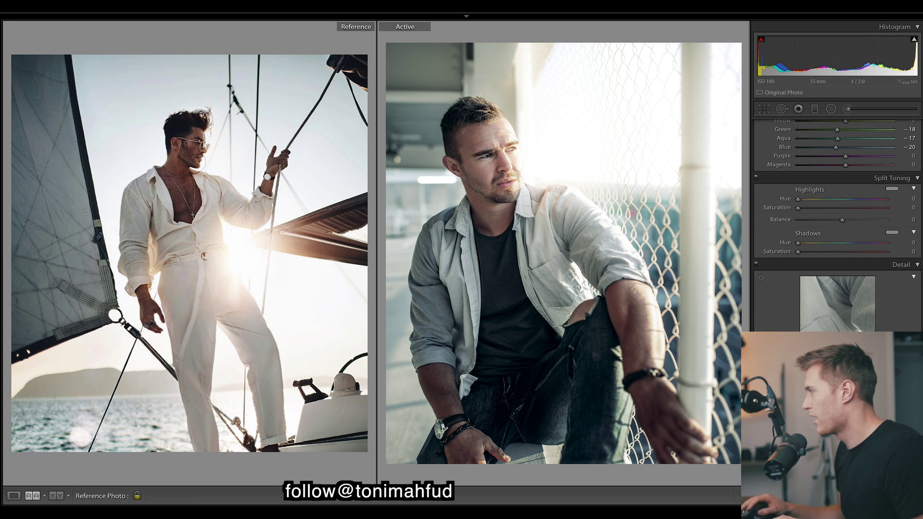
{"action": "scroll", "coordinate": [873, 209], "scroll_direction": "up", "scroll_amount": 6}
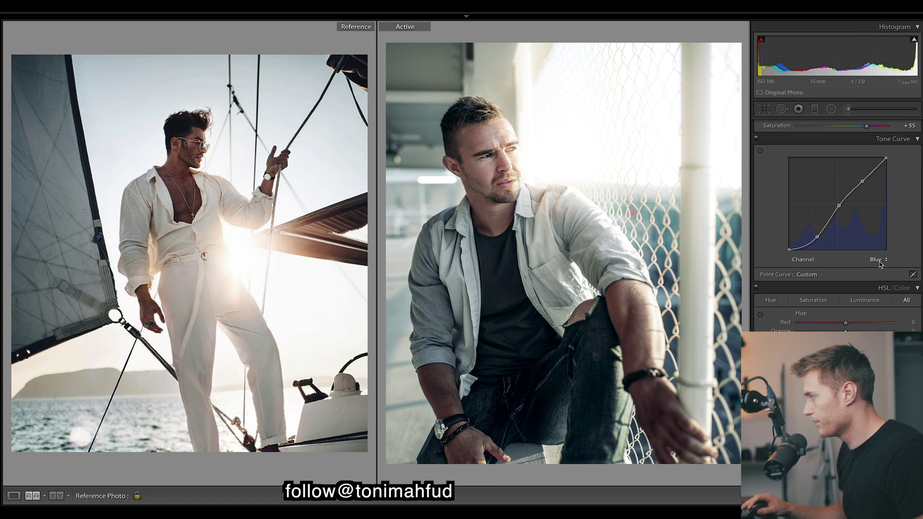
{"action": "scroll", "coordinate": [880, 264], "scroll_direction": "down", "scroll_amount": 6}
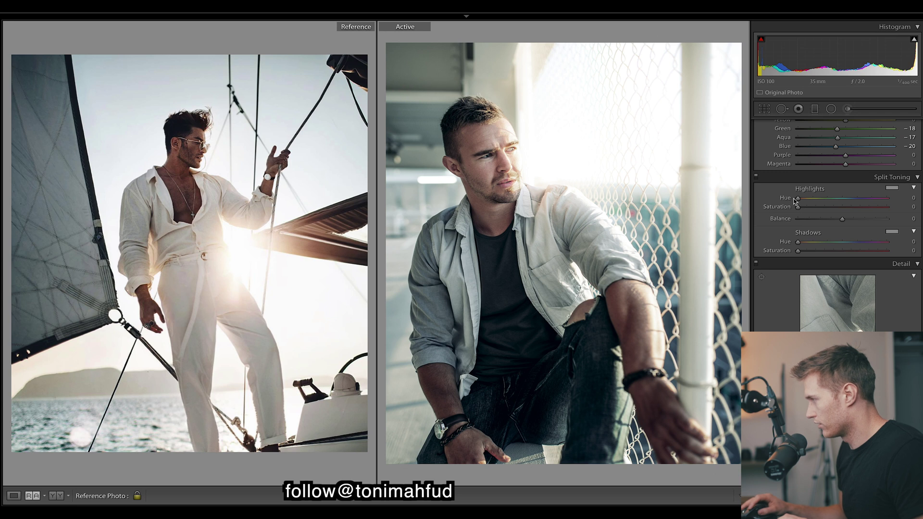
{"action": "left_click_drag", "start_coordinate": [795, 201], "coordinate": [800, 203]}
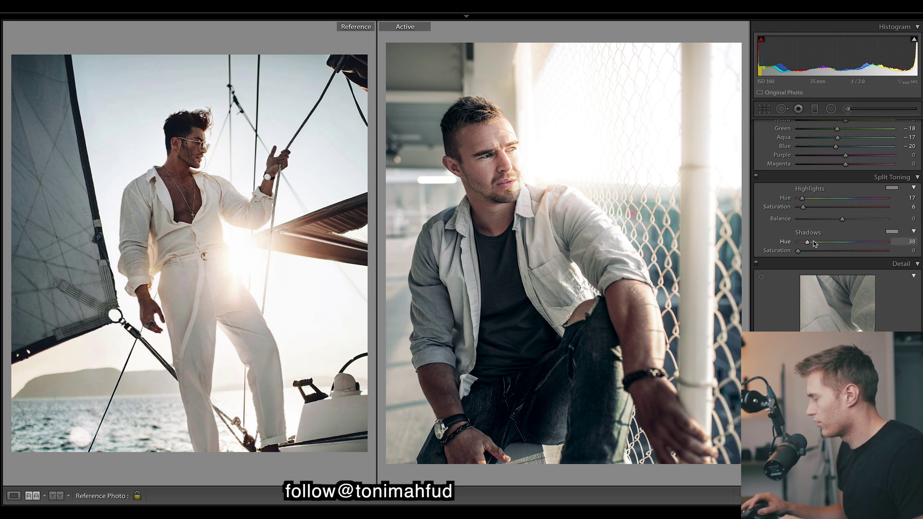
{"action": "left_click_drag", "start_coordinate": [814, 244], "coordinate": [875, 247]}
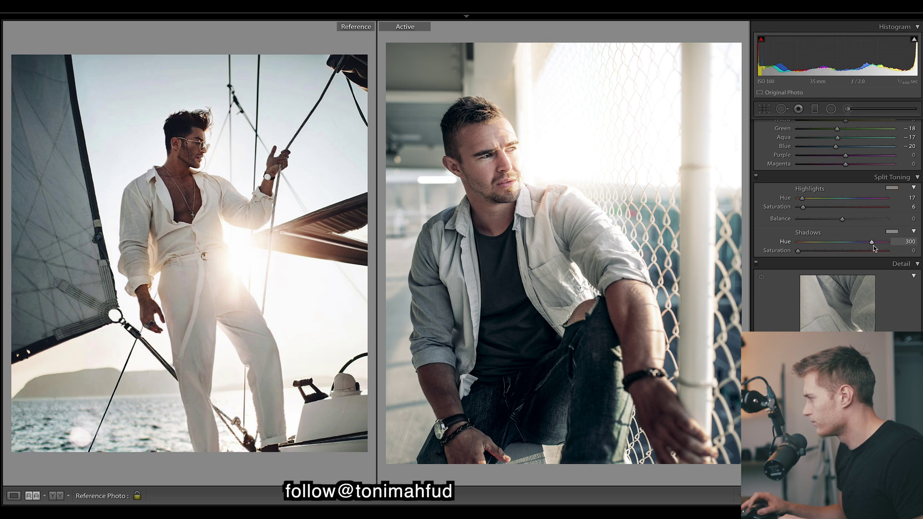
{"action": "left_click_drag", "start_coordinate": [808, 251], "coordinate": [810, 252]}
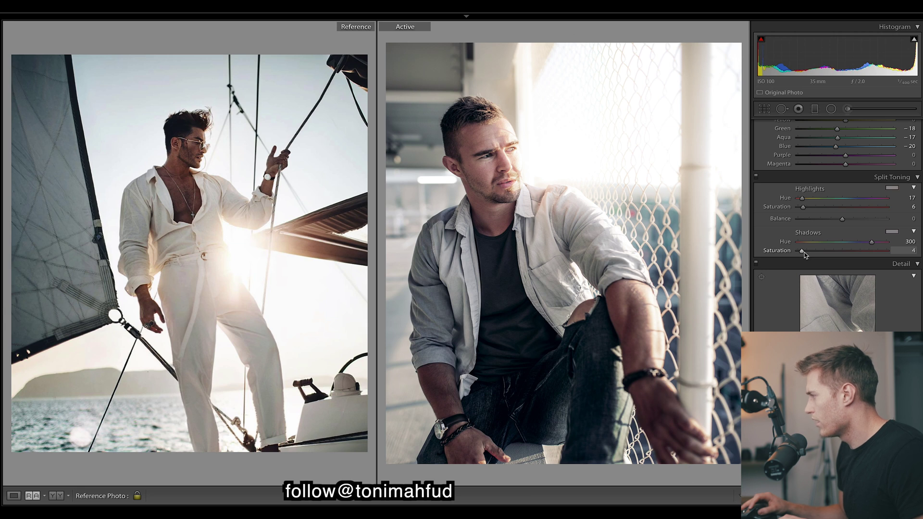
{"action": "left_click_drag", "start_coordinate": [842, 218], "coordinate": [887, 218]}
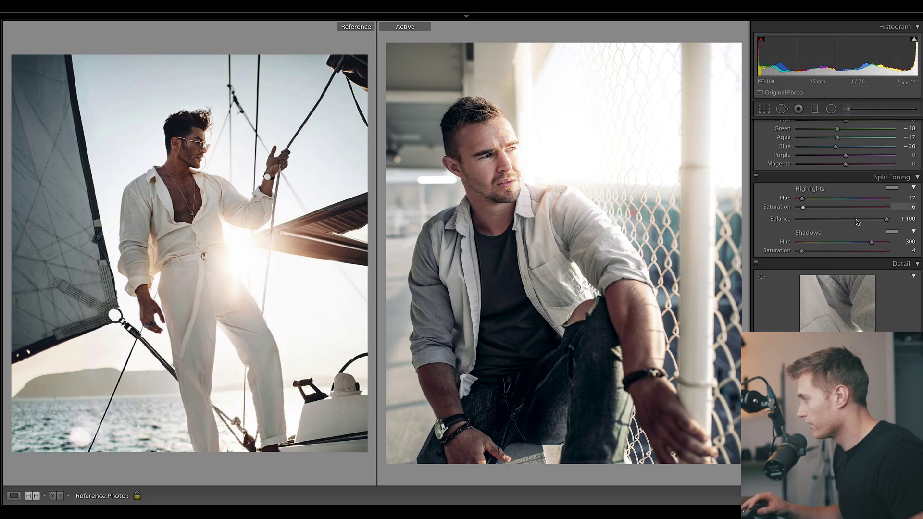
{"action": "left_click_drag", "start_coordinate": [886, 218], "coordinate": [798, 220]}
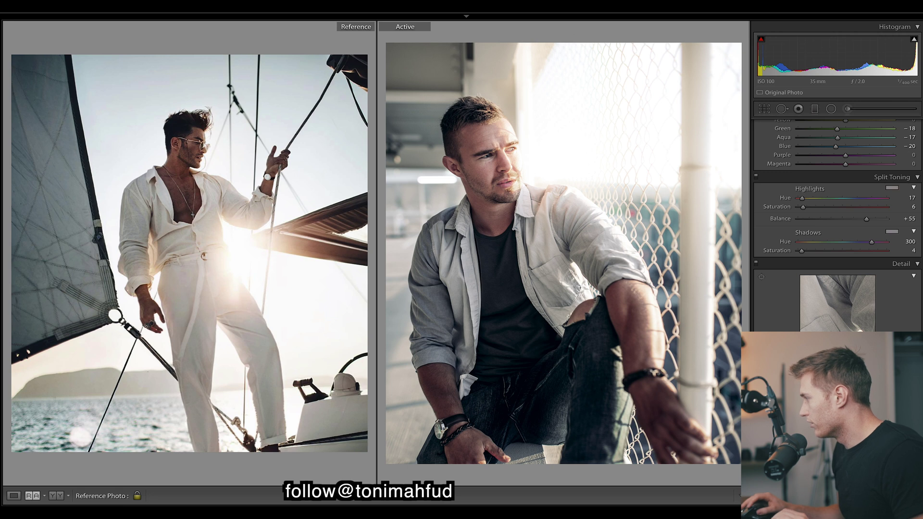
Refine the portrait's basic tone to Exposure +0.45, Highlights −64, Whites −37 and Blacks −87
{"action": "scroll", "coordinate": [837, 216], "scroll_direction": "up", "scroll_amount": 10}
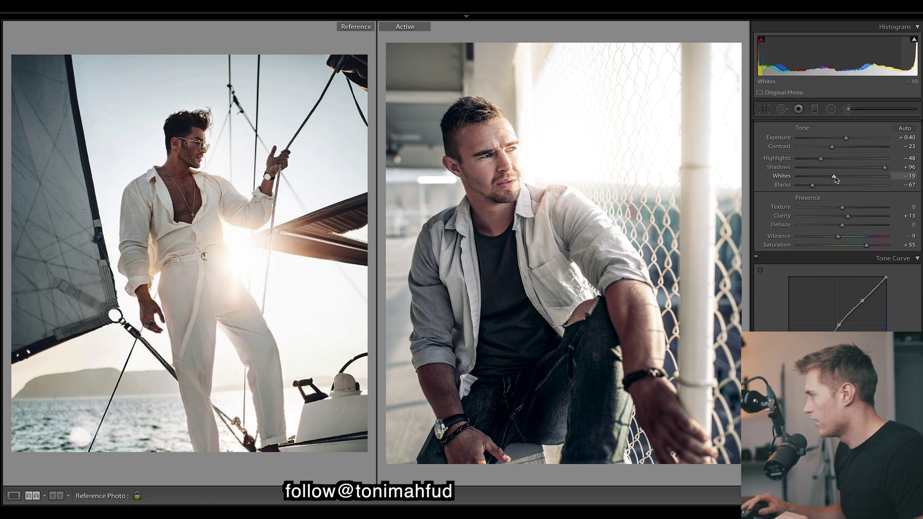
{"action": "left_click_drag", "start_coordinate": [836, 178], "coordinate": [826, 179]}
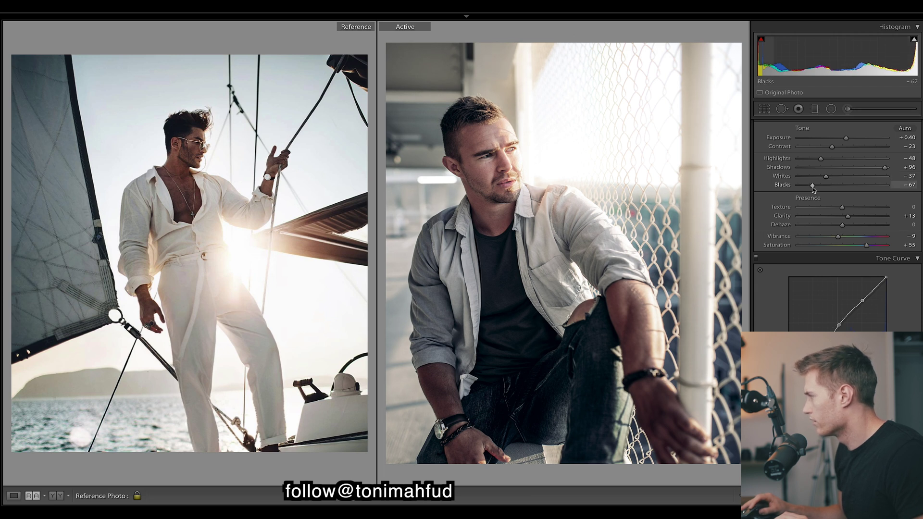
{"action": "left_click_drag", "start_coordinate": [814, 190], "coordinate": [809, 190]}
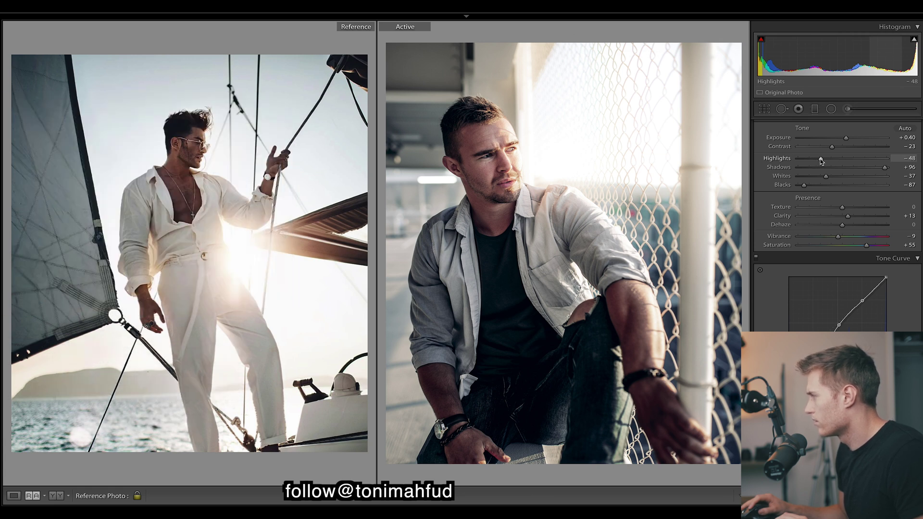
{"action": "left_click_drag", "start_coordinate": [818, 158], "coordinate": [814, 158]}
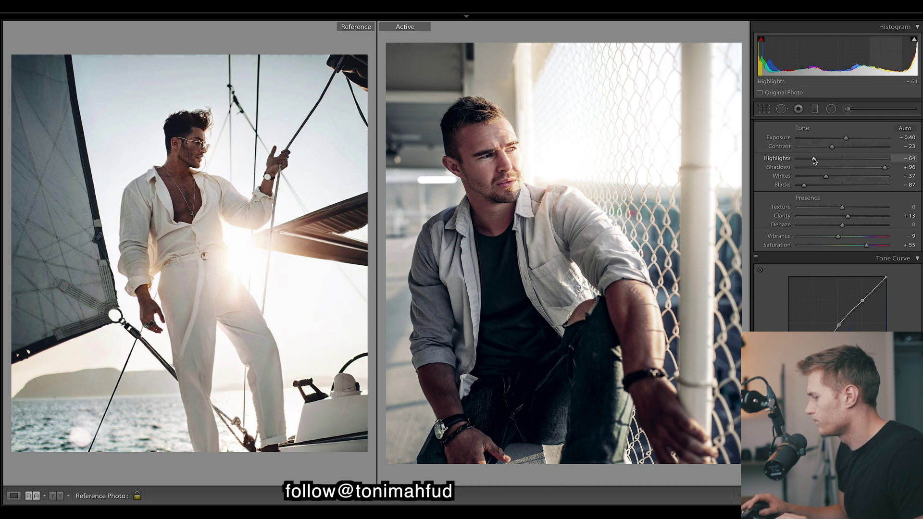
{"action": "scroll", "coordinate": [813, 158], "scroll_direction": "down", "scroll_amount": 1}
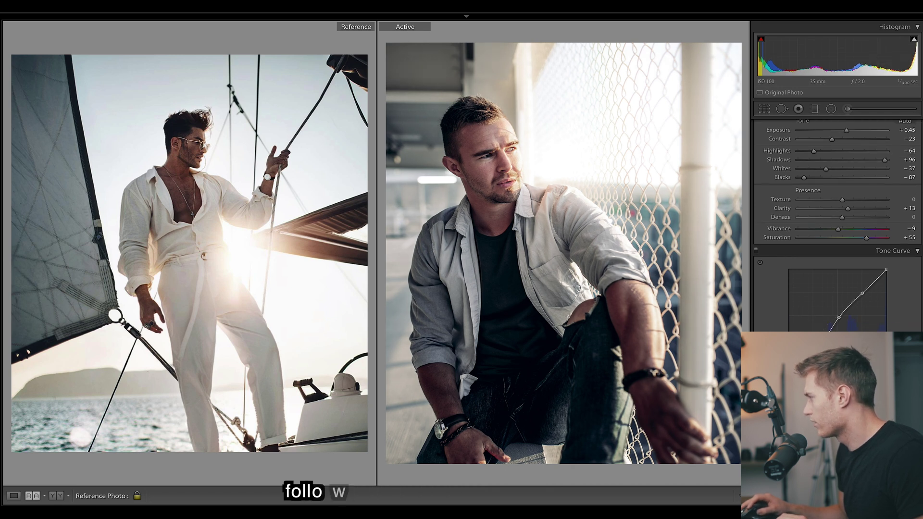
Set the HSL hue to Red +19, Orange +17, Yellow −83, Green −59, Aqua +73 and Blue −8
{"action": "scroll", "coordinate": [836, 216], "scroll_direction": "up", "scroll_amount": 2}
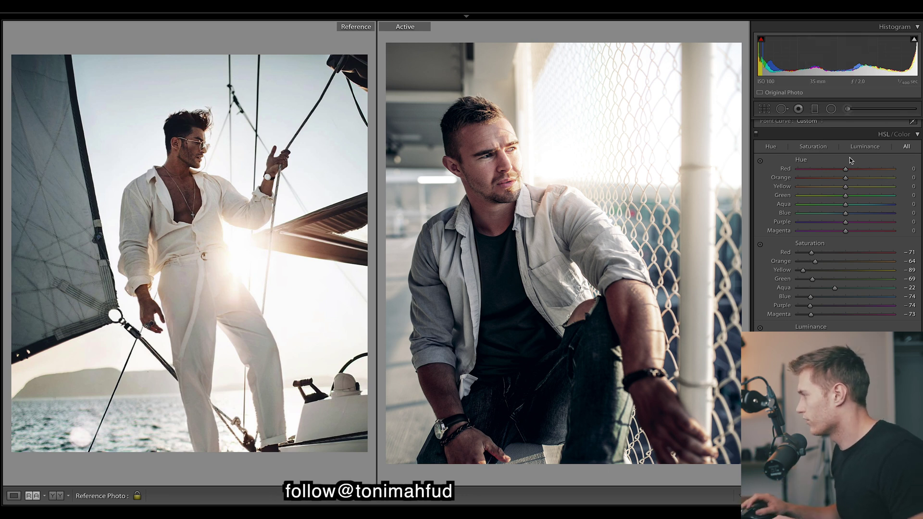
{"action": "mouse_move", "coordinate": [845, 169]}
{"action": "left_mouse_down"}
{"action": "mouse_move", "coordinate": [768, 168]}
{"action": "mouse_move", "coordinate": [868, 181]}
{"action": "mouse_move", "coordinate": [850, 173]}
{"action": "left_mouse_up"}
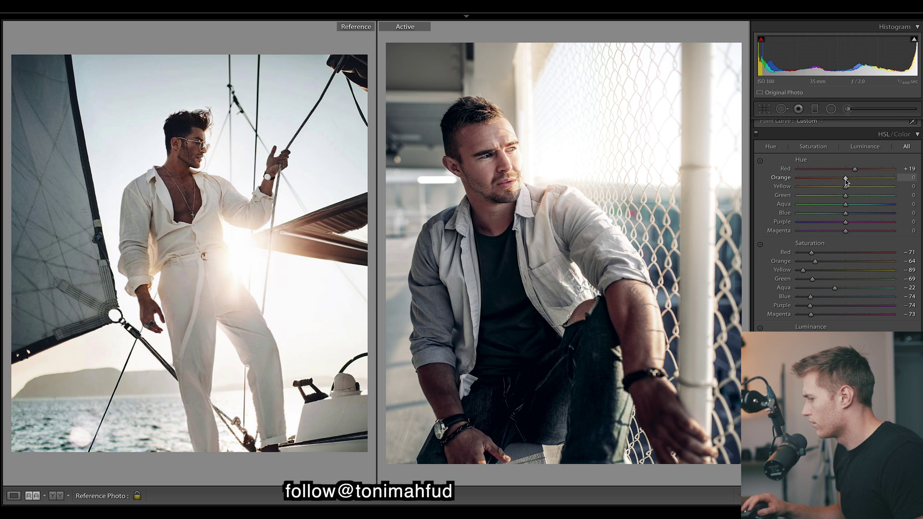
{"action": "left_click_drag", "start_coordinate": [845, 180], "coordinate": [855, 182]}
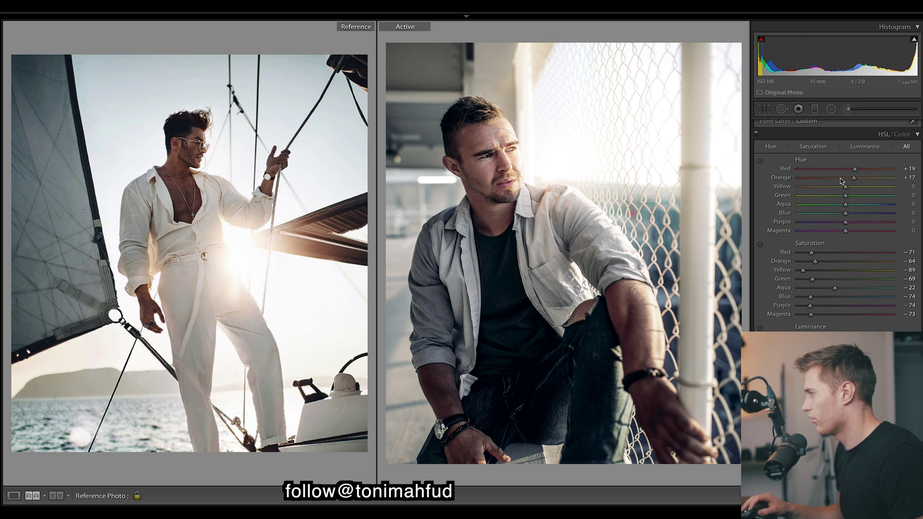
{"action": "left_click_drag", "start_coordinate": [846, 186], "coordinate": [894, 187]}
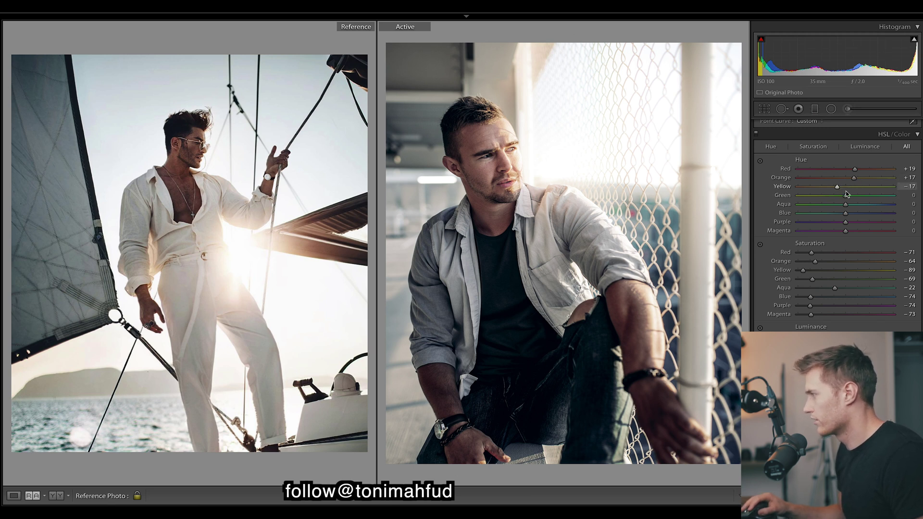
{"action": "left_click_drag", "start_coordinate": [902, 204], "coordinate": [506, 61]}
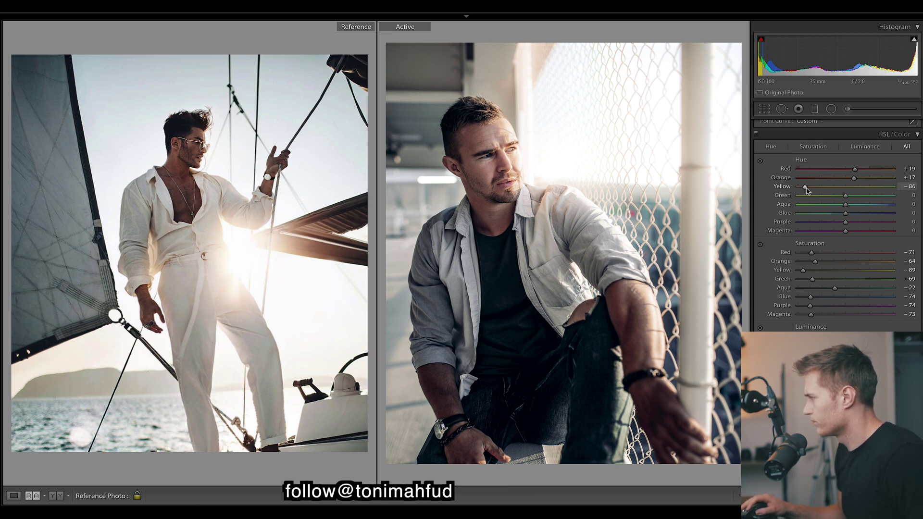
{"action": "left_click_drag", "start_coordinate": [845, 196], "coordinate": [829, 197]}
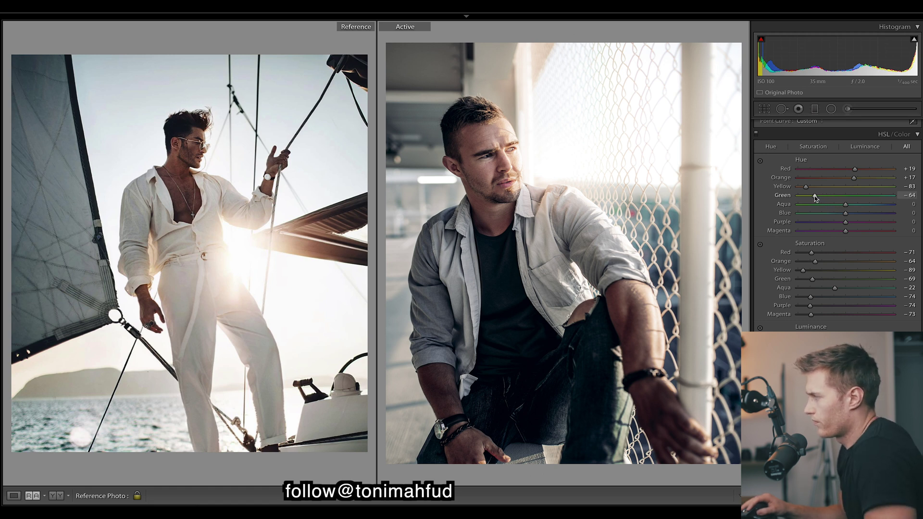
{"action": "left_click_drag", "start_coordinate": [818, 197], "coordinate": [818, 199]}
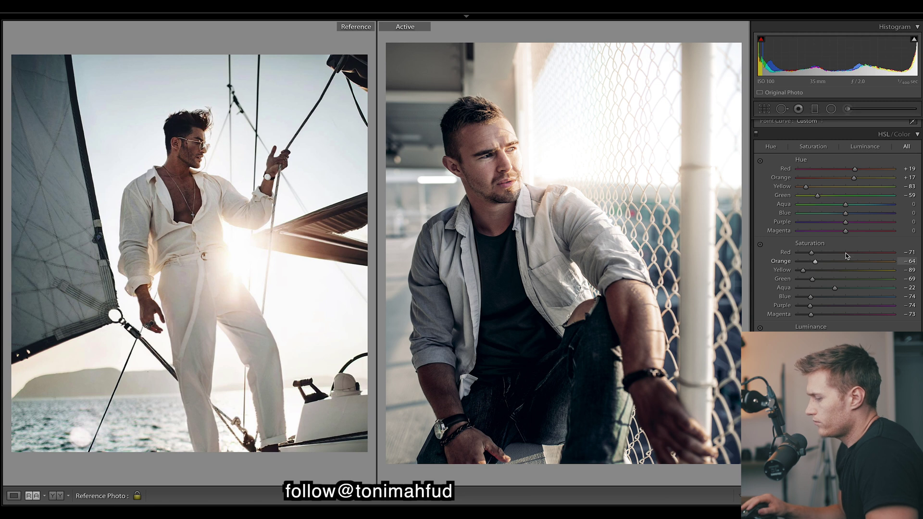
{"action": "left_click_drag", "start_coordinate": [846, 204], "coordinate": [888, 214]}
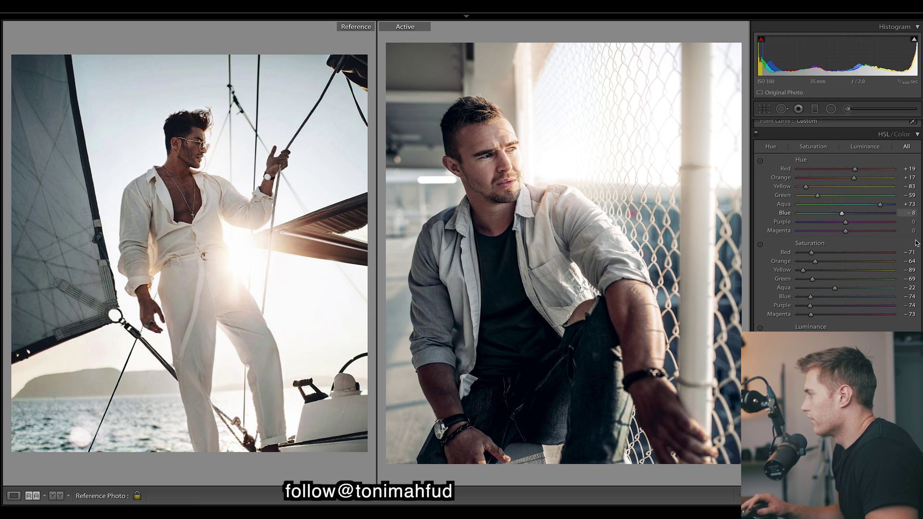
Set the sharpening amount to 83 and the luminance noise reduction to 20
{"action": "scroll", "coordinate": [838, 236], "scroll_direction": "down", "scroll_amount": 1}
{"action": "scroll", "coordinate": [838, 226], "scroll_direction": "down", "scroll_amount": 10}
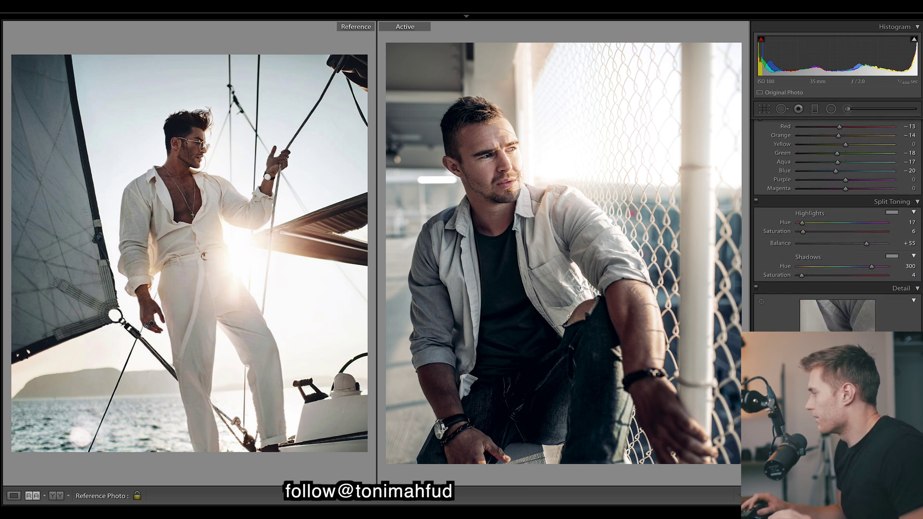
{"action": "left_click_drag", "start_coordinate": [822, 174], "coordinate": [856, 174]}
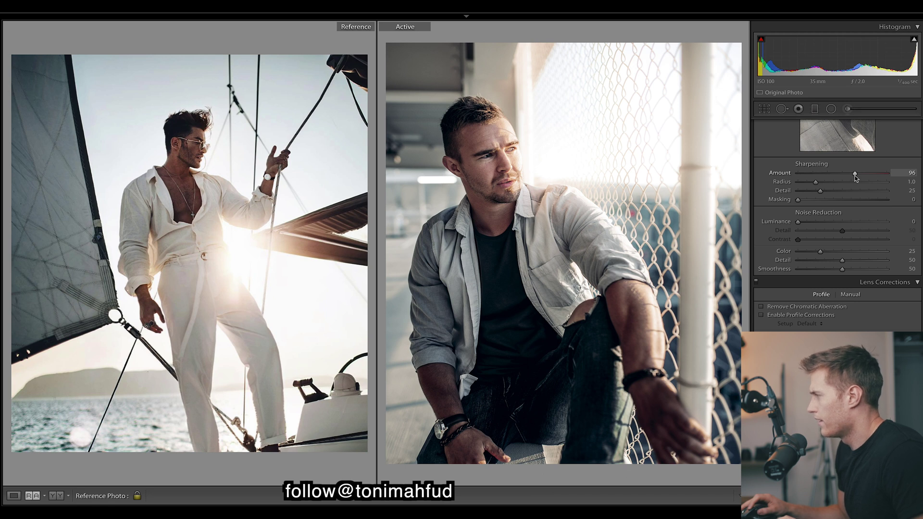
{"action": "left_click_drag", "start_coordinate": [851, 175], "coordinate": [849, 175]}
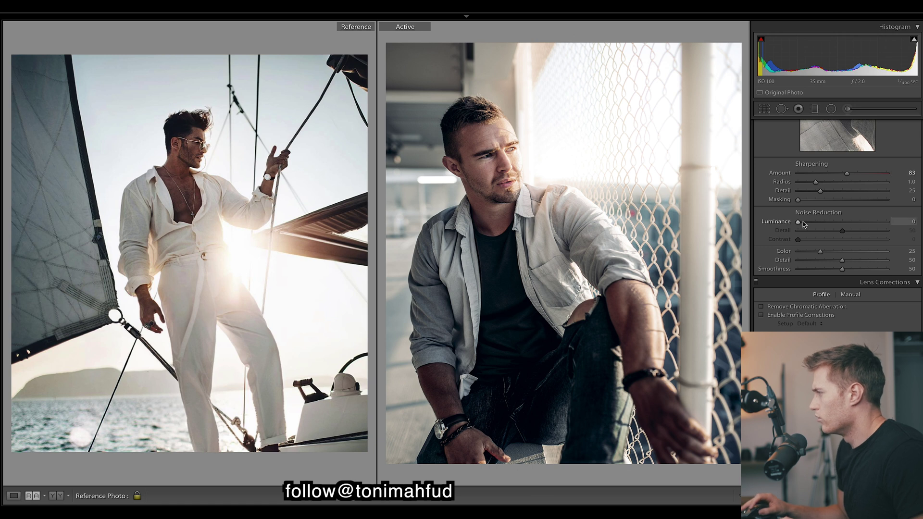
{"action": "left_click_drag", "start_coordinate": [798, 222], "coordinate": [815, 222]}
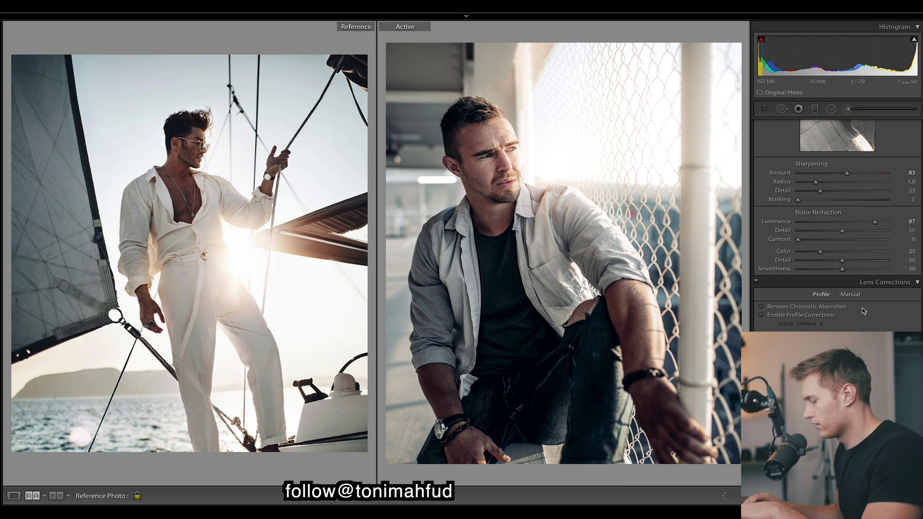
{"action": "key", "text": "ctrl+z"}
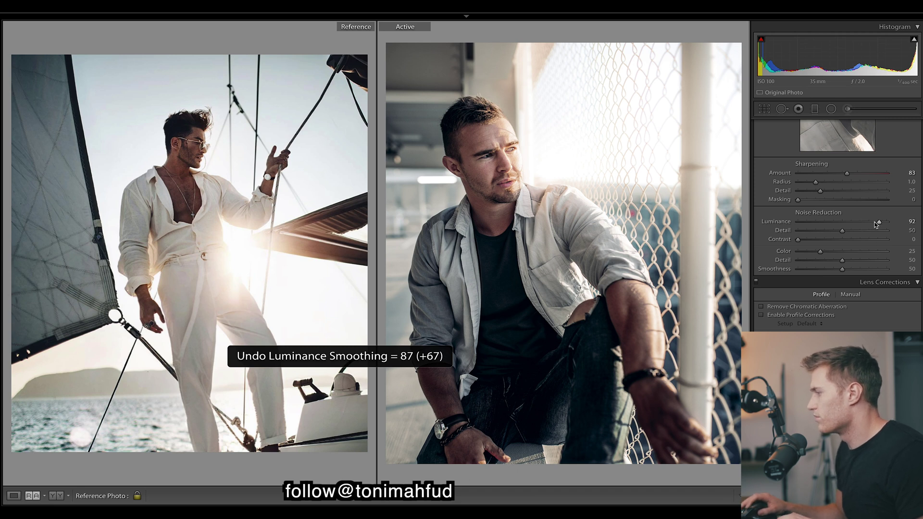
{"action": "left_click_drag", "start_coordinate": [876, 225], "coordinate": [816, 222]}
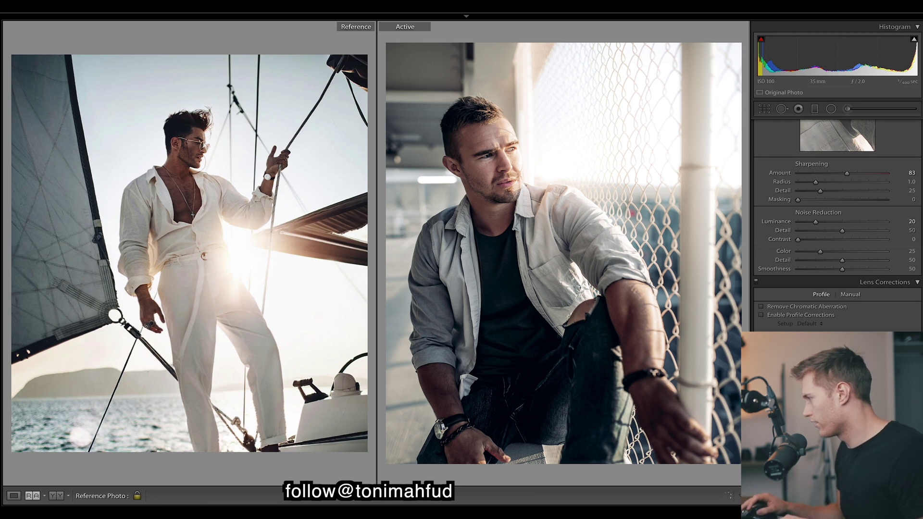
Set the sharpening masking to 5
{"action": "scroll", "coordinate": [837, 217], "scroll_direction": "down", "scroll_amount": 1}
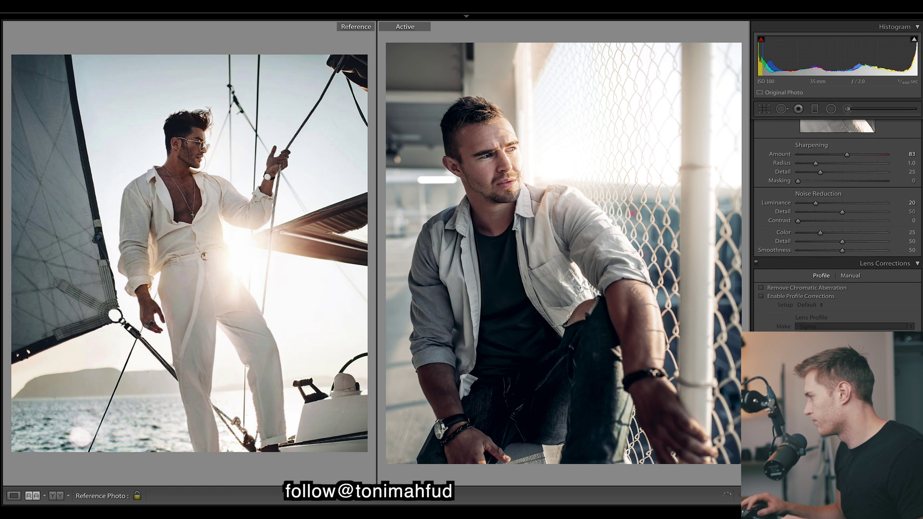
{"action": "scroll", "coordinate": [837, 216], "scroll_direction": "up", "scroll_amount": 2}
{"action": "scroll", "coordinate": [916, 135], "scroll_direction": "up", "scroll_amount": 10}
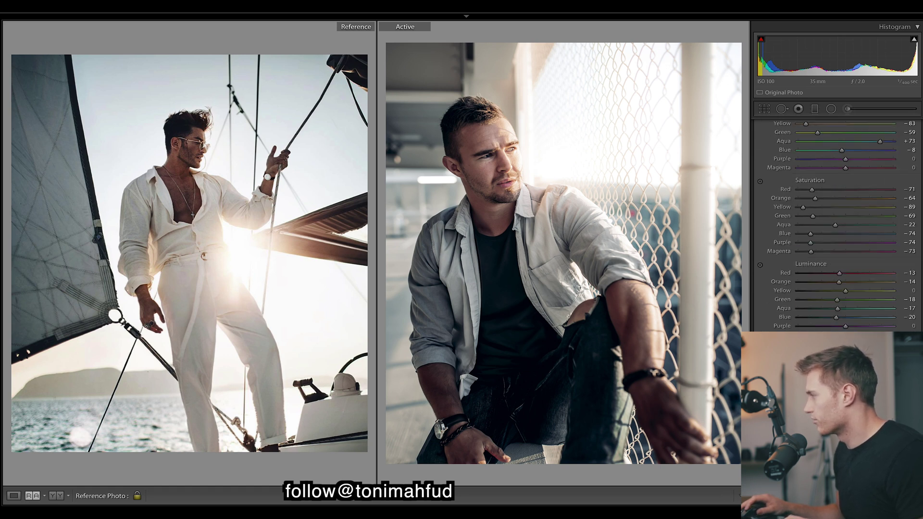
{"action": "scroll", "coordinate": [914, 193], "scroll_direction": "down", "scroll_amount": 10}
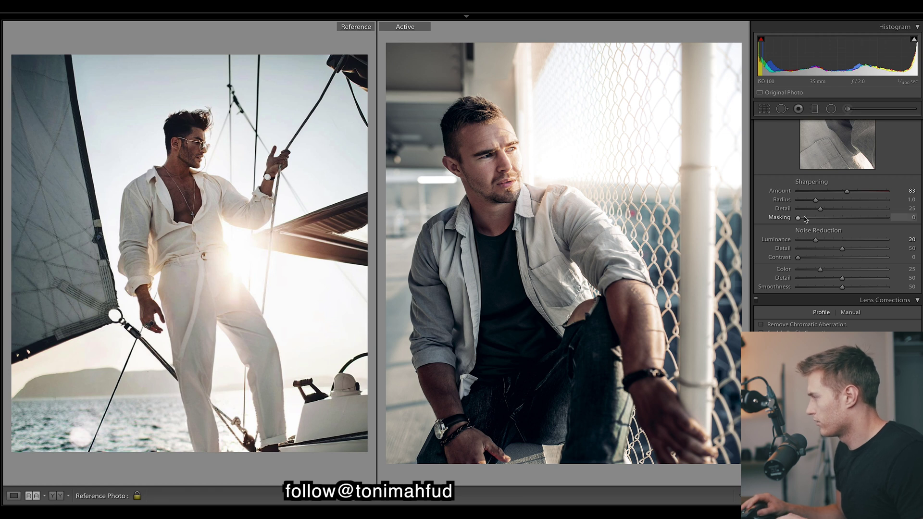
{"action": "left_click_drag", "start_coordinate": [798, 217], "coordinate": [803, 218]}
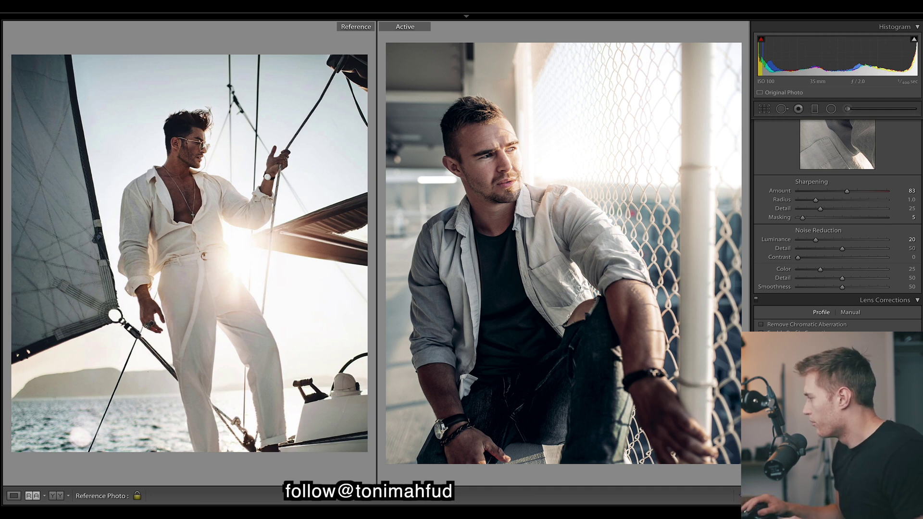
Add film grain to the portrait with an amount of 56 and a size of 29
{"action": "scroll", "coordinate": [860, 316], "scroll_direction": "down", "scroll_amount": 5}
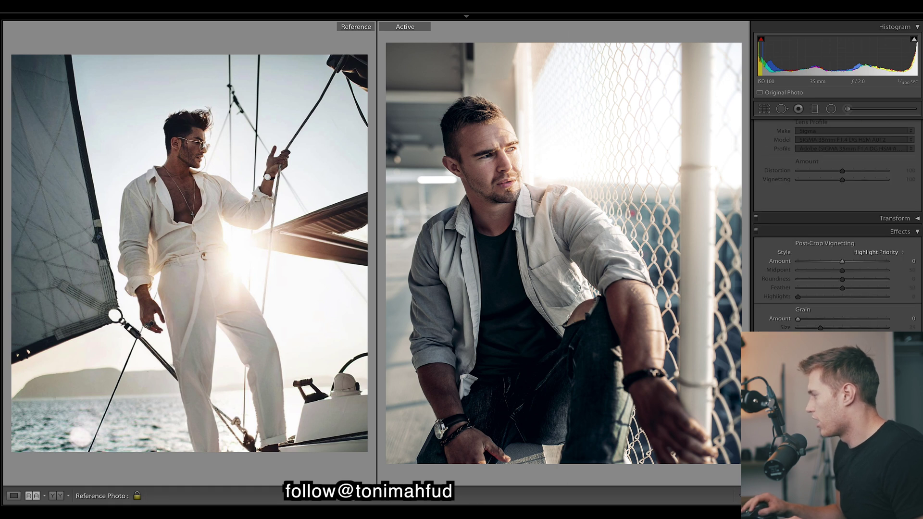
{"action": "left_click", "coordinate": [826, 319]}
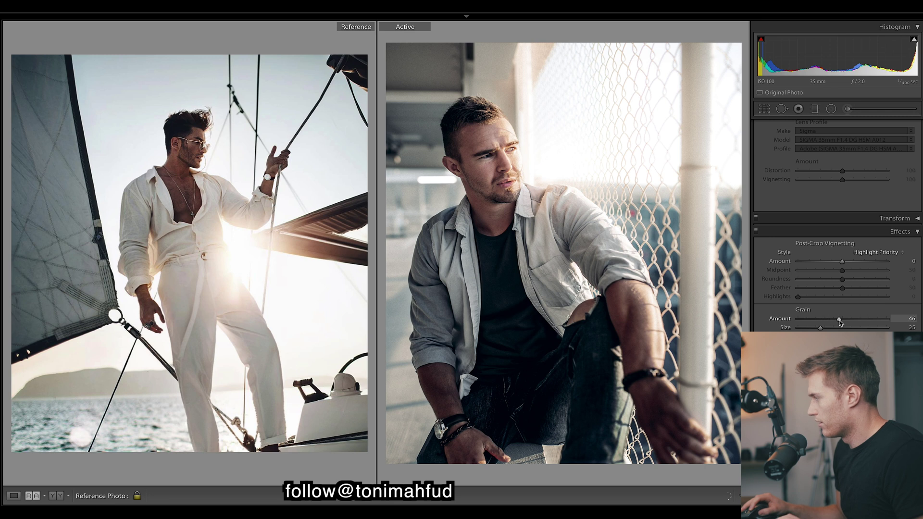
{"action": "left_click_drag", "start_coordinate": [827, 321], "coordinate": [847, 322]}
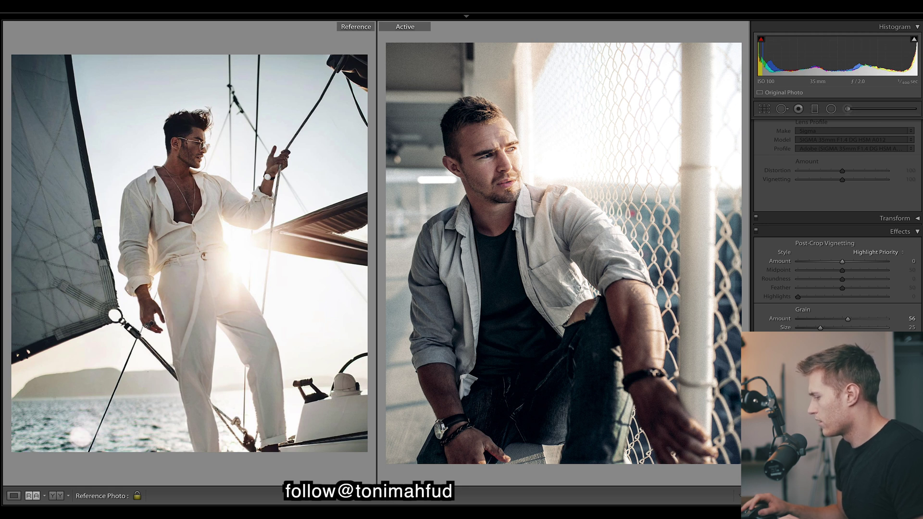
{"action": "left_click_drag", "start_coordinate": [821, 328], "coordinate": [824, 329]}
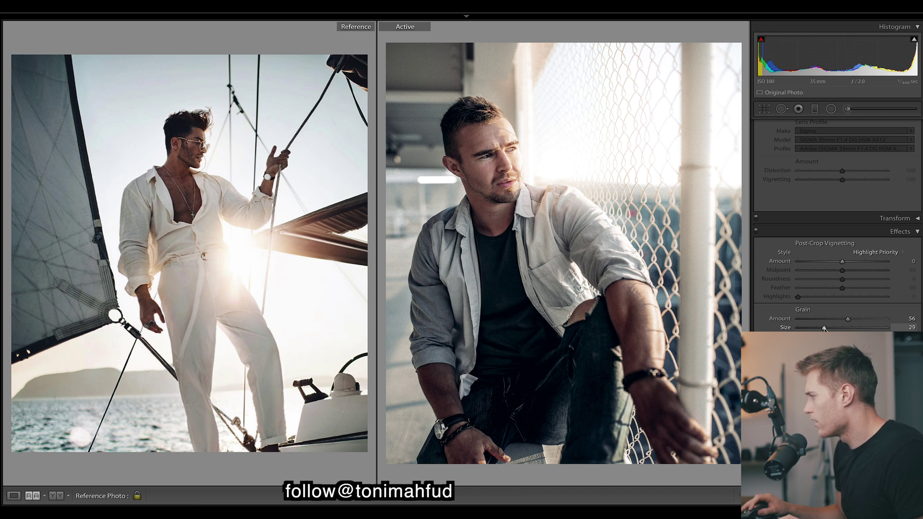
Apply a subtle post-crop vignette with Amount −4, Midpoint 61, Roundness +17 and Feather 30
{"action": "left_click_drag", "start_coordinate": [843, 261], "coordinate": [841, 263]}
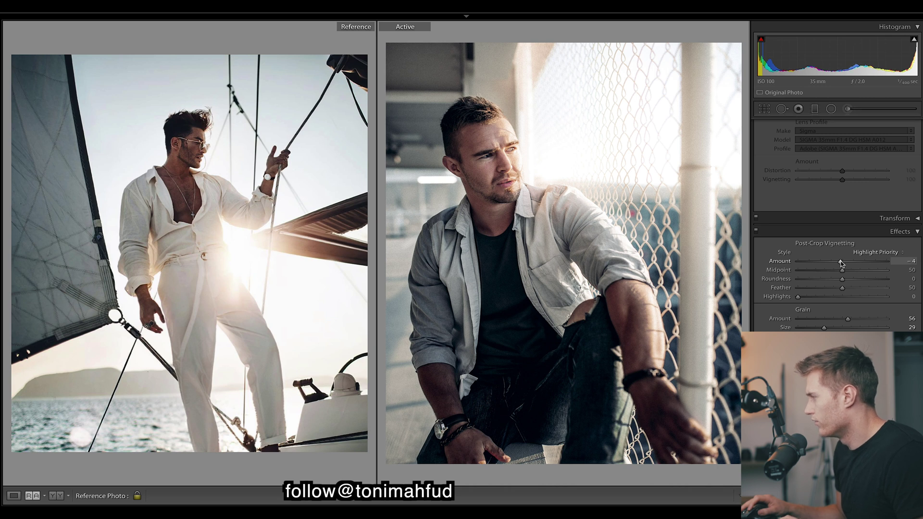
{"action": "mouse_move", "coordinate": [839, 274]}
{"action": "left_mouse_down"}
{"action": "mouse_move", "coordinate": [823, 273]}
{"action": "mouse_move", "coordinate": [854, 273]}
{"action": "left_mouse_up"}
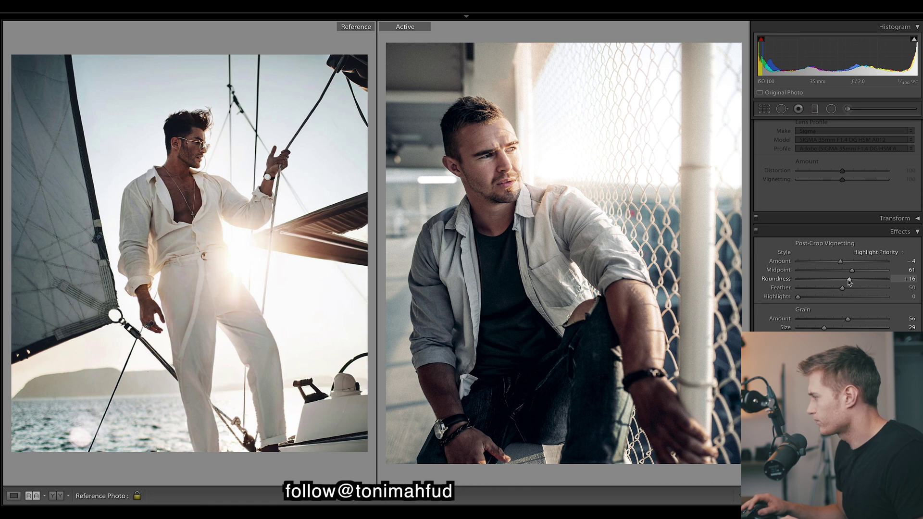
{"action": "left_click_drag", "start_coordinate": [849, 279], "coordinate": [849, 279]}
{"action": "mouse_move", "coordinate": [842, 288]}
{"action": "left_mouse_down"}
{"action": "mouse_move", "coordinate": [825, 288]}
{"action": "mouse_move", "coordinate": [849, 289]}
{"action": "mouse_move", "coordinate": [838, 293]}
{"action": "left_mouse_up"}
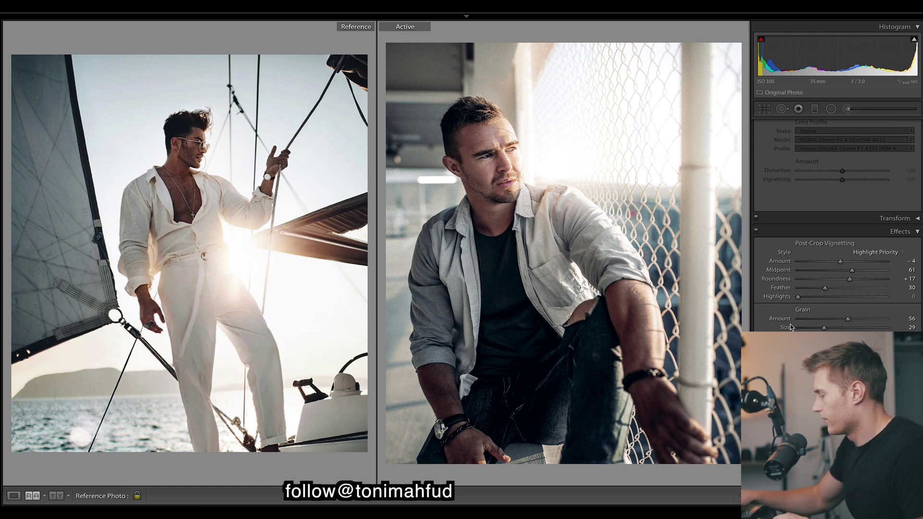
Compare the portrait before and after editing, both in full view and zoomed in on the shirt
{"action": "key", "text": "backslash"}
{"action": "key", "text": "backslash"}
{"action": "key", "text": "backslash"}
{"action": "key", "text": "backslash"}
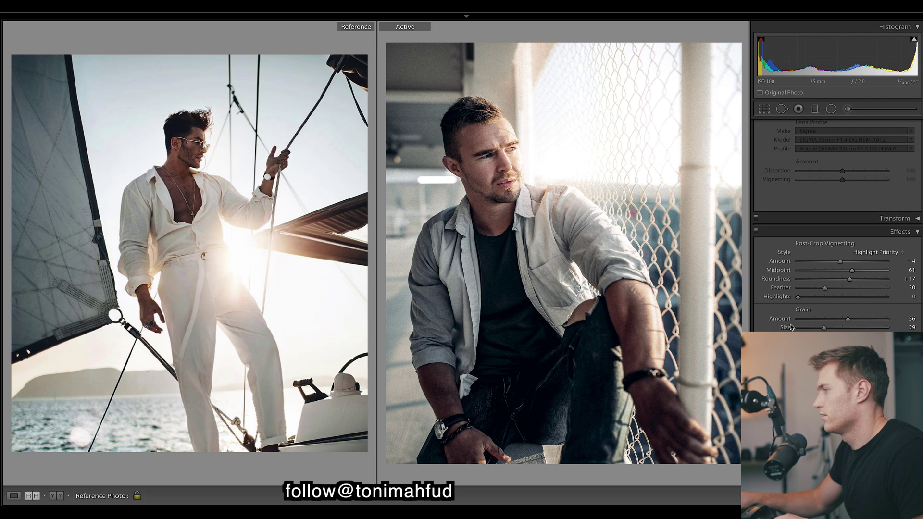
{"action": "key", "text": "backslash"}
{"action": "key", "text": "backslash"}
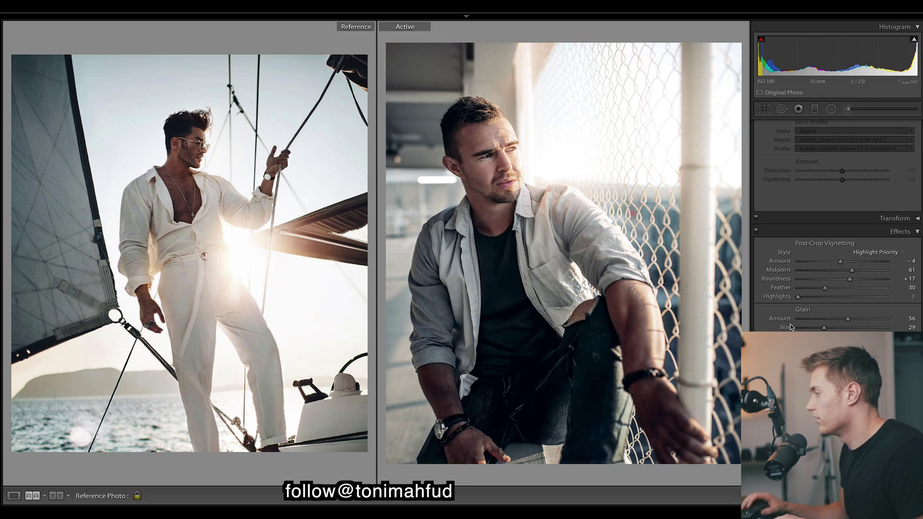
{"action": "left_click", "coordinate": [501, 282]}
{"action": "left_click_drag", "start_coordinate": [500, 280], "coordinate": [512, 275]}
{"action": "key", "text": "backslash"}
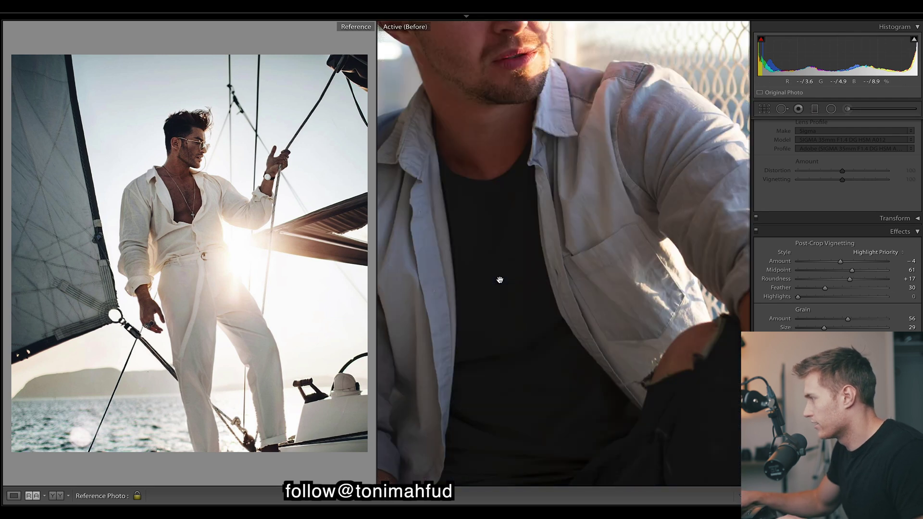
{"action": "key", "text": "backslash"}
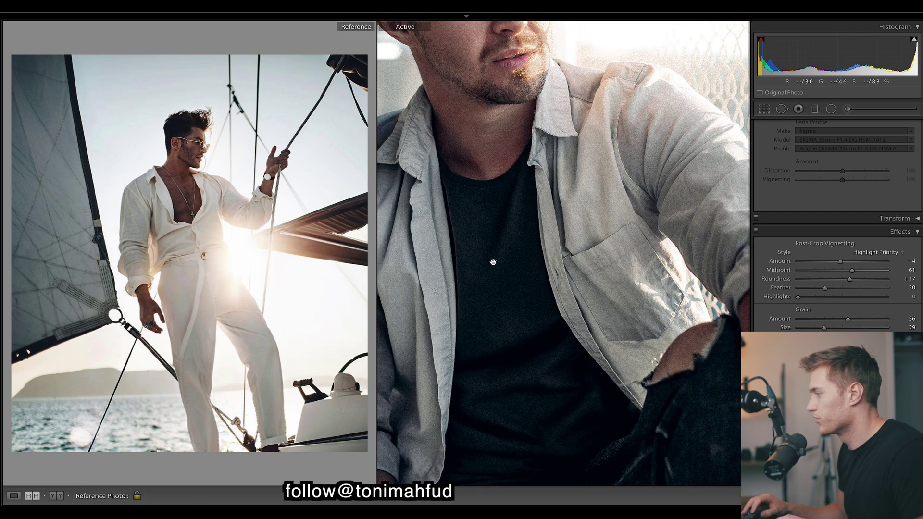
{"action": "left_click", "coordinate": [633, 238]}
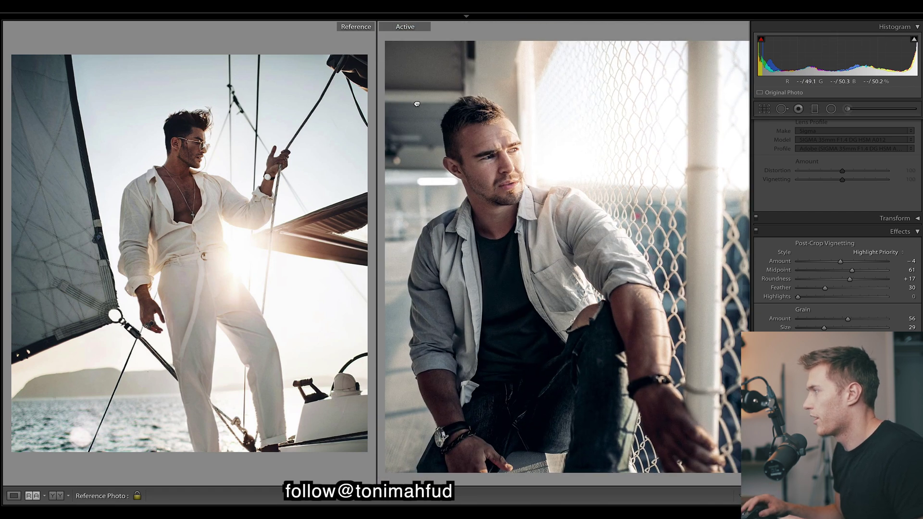
Compare the before and after versions on the man's face and in full view, and undo the grain reset
{"action": "left_click", "coordinate": [452, 133]}
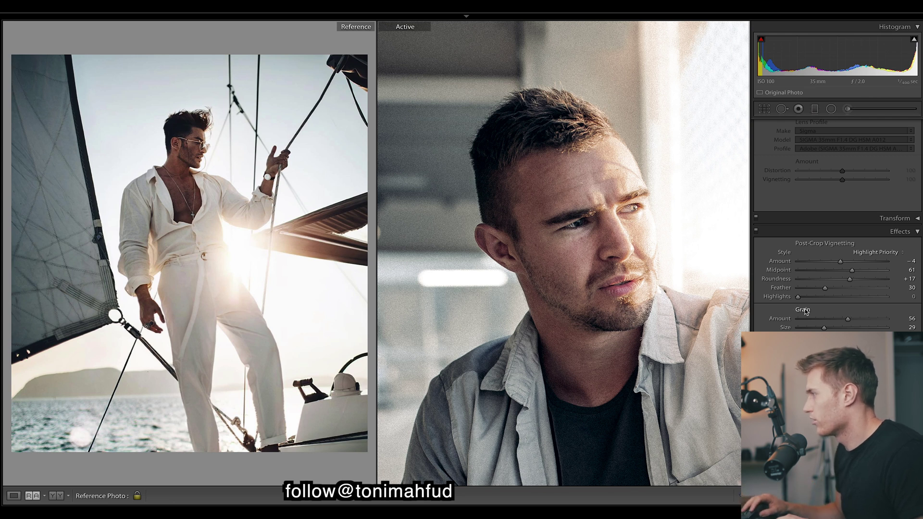
{"action": "key", "text": "backslash"}
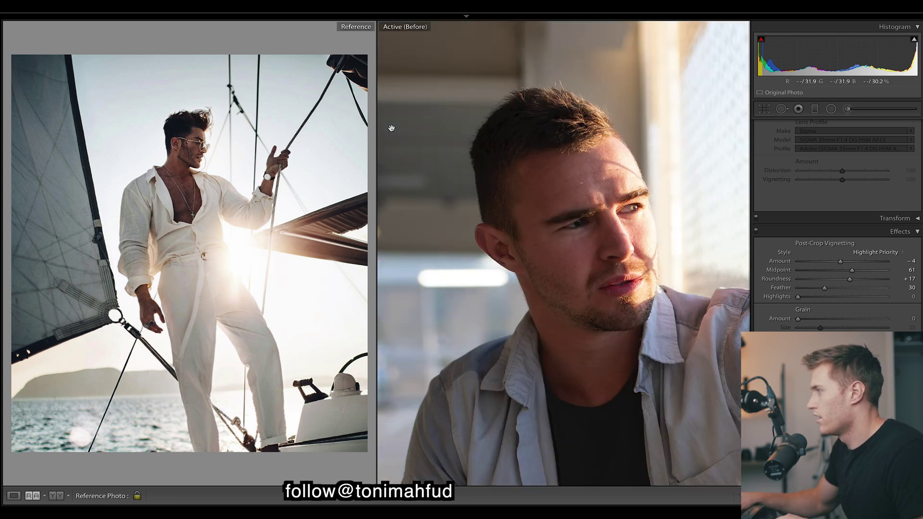
{"action": "key", "text": "backslash"}
{"action": "key", "text": "backslash"}
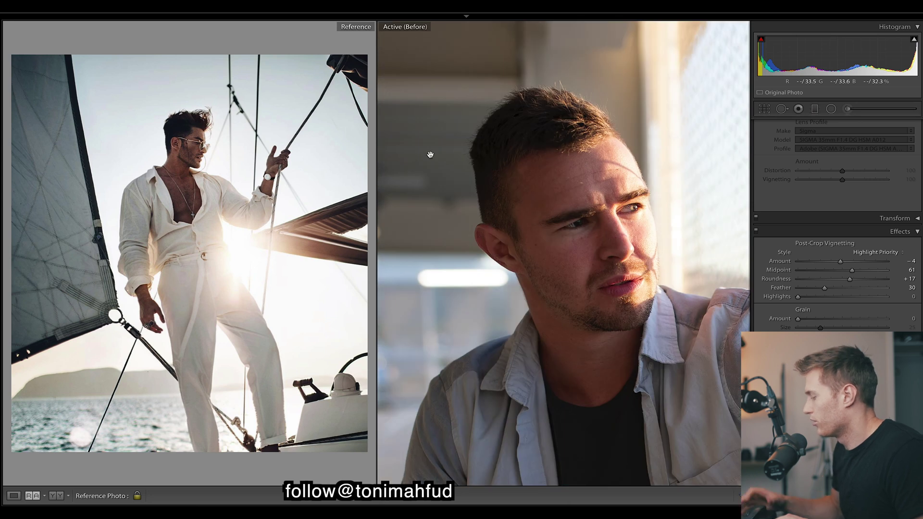
{"action": "key", "text": "backslash"}
{"action": "key", "text": "backslash"}
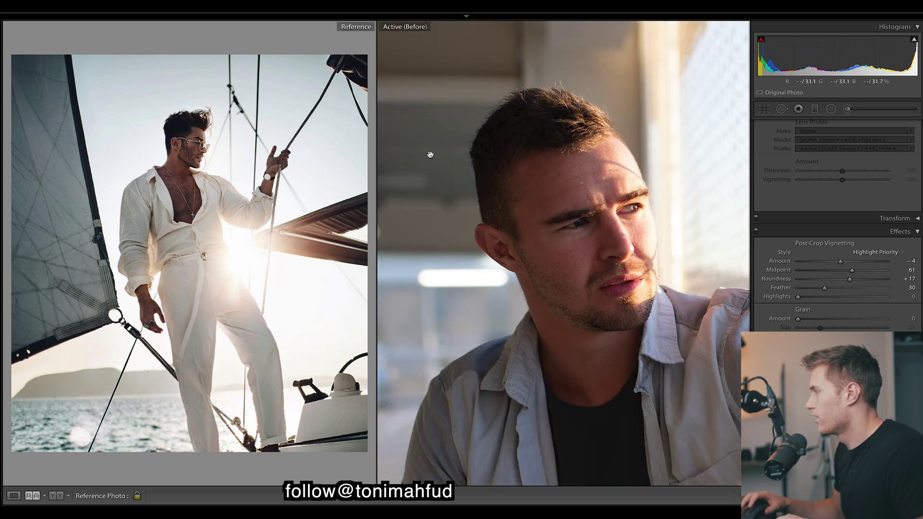
{"action": "left_click", "coordinate": [591, 165]}
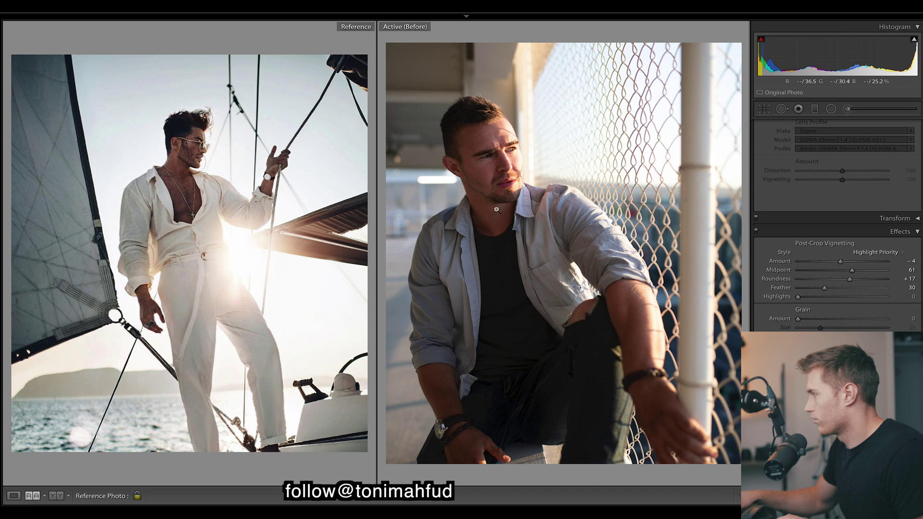
{"action": "key", "text": "backslash"}
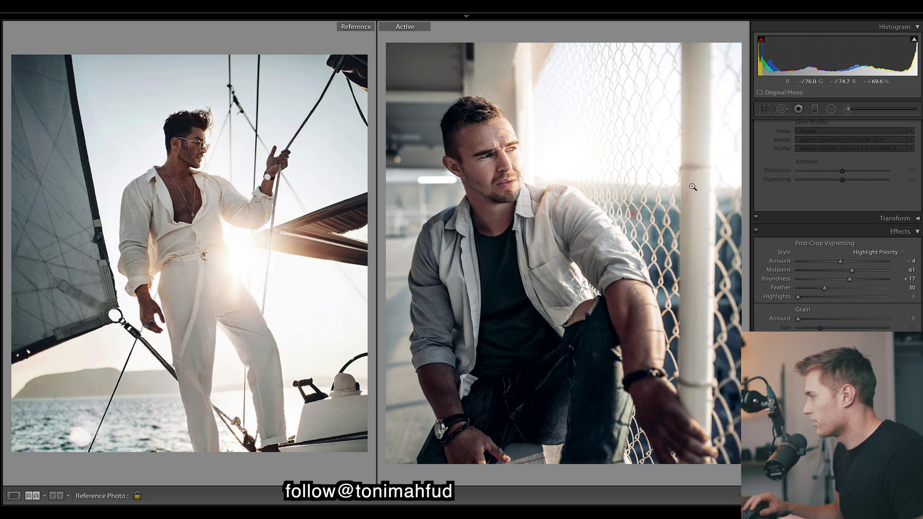
{"action": "key", "text": "backslash"}
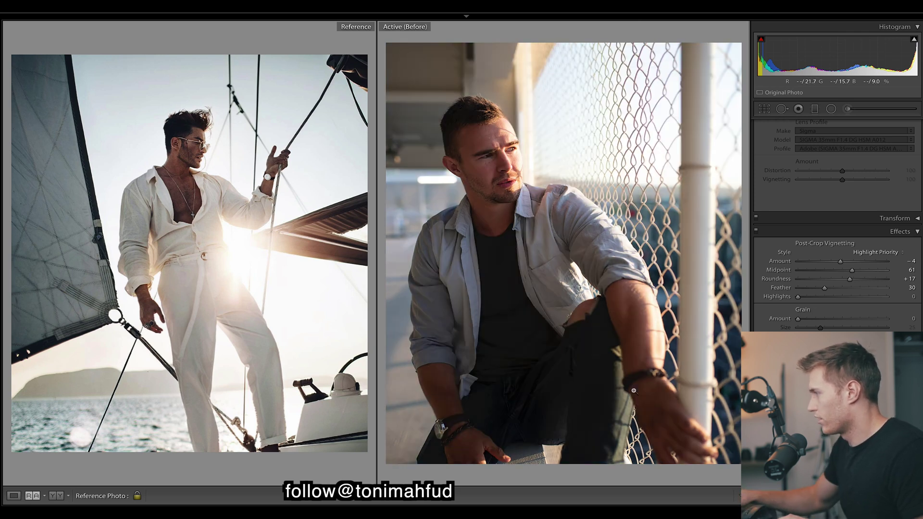
{"action": "key", "text": "backslash"}
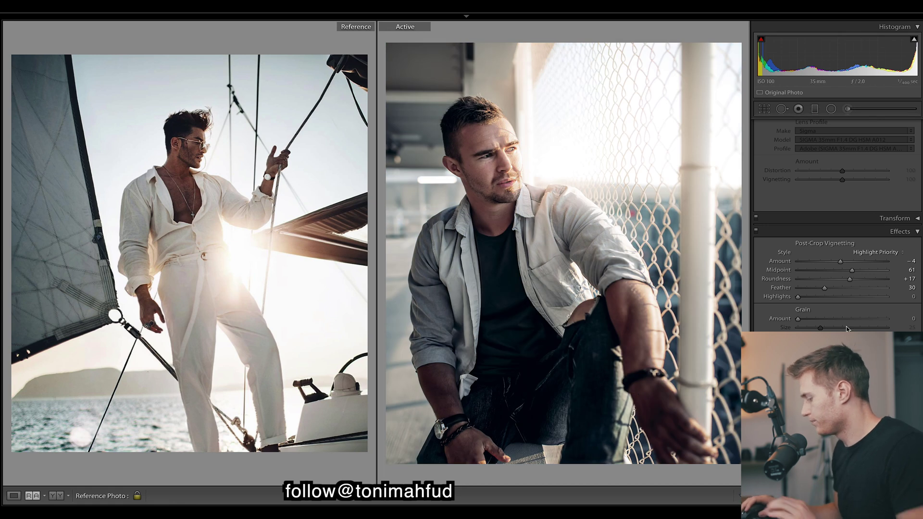
{"action": "key", "text": "ctrl+z"}
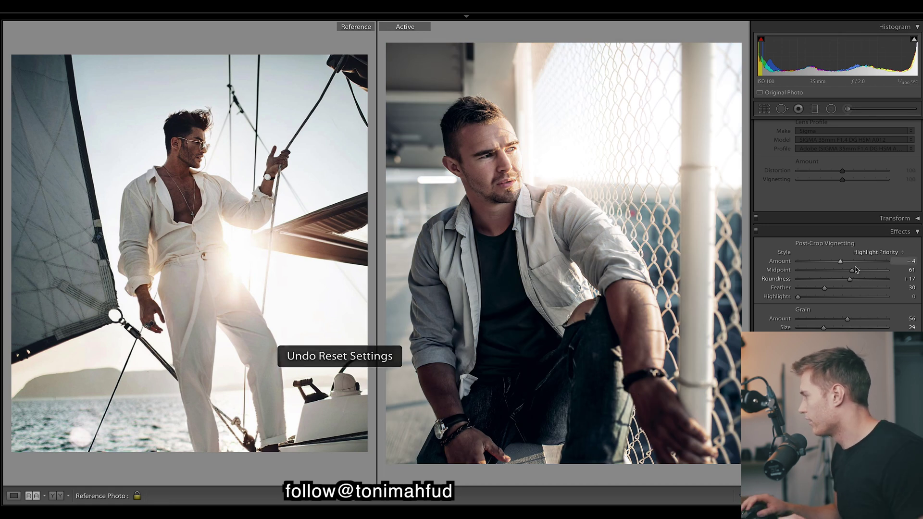
Save the portrait's current settings as a preset named Yellow & Blue in User Presets and find it in the preset list
{"action": "scroll", "coordinate": [837, 225], "scroll_direction": "up", "scroll_amount": 10}
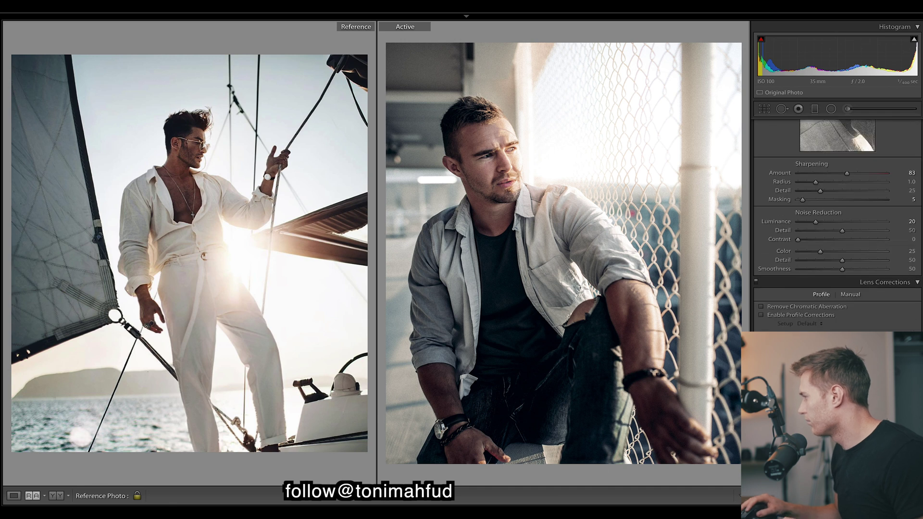
{"action": "scroll", "coordinate": [837, 225], "scroll_direction": "up", "scroll_amount": 10}
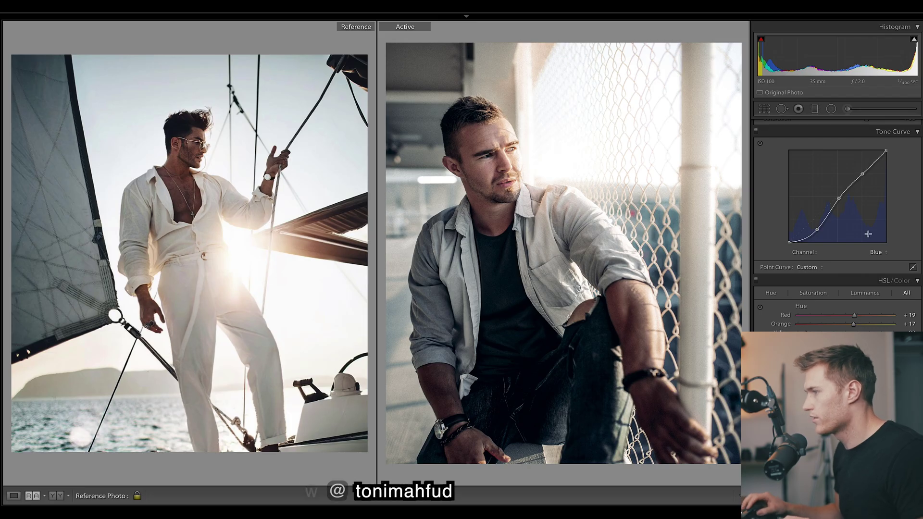
{"action": "mouse_move", "coordinate": [1, 268]}
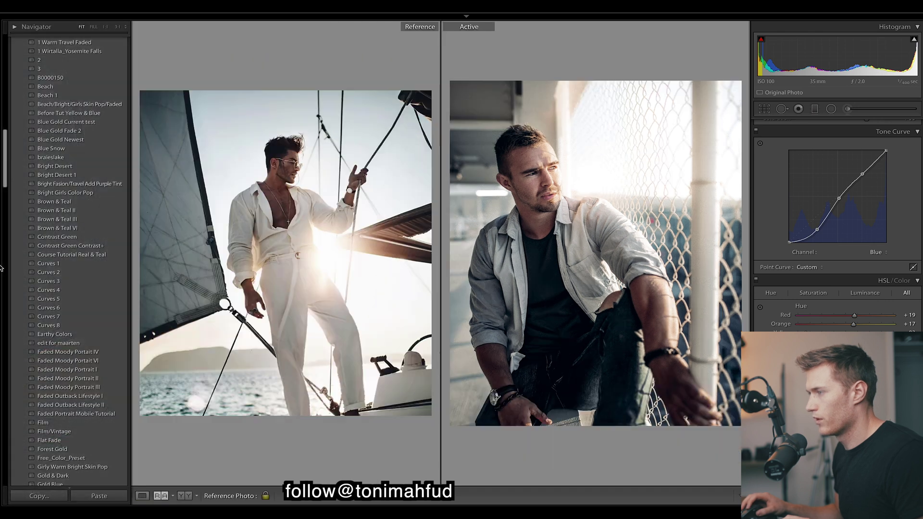
{"action": "left_click_drag", "start_coordinate": [5, 149], "coordinate": [24, 41]}
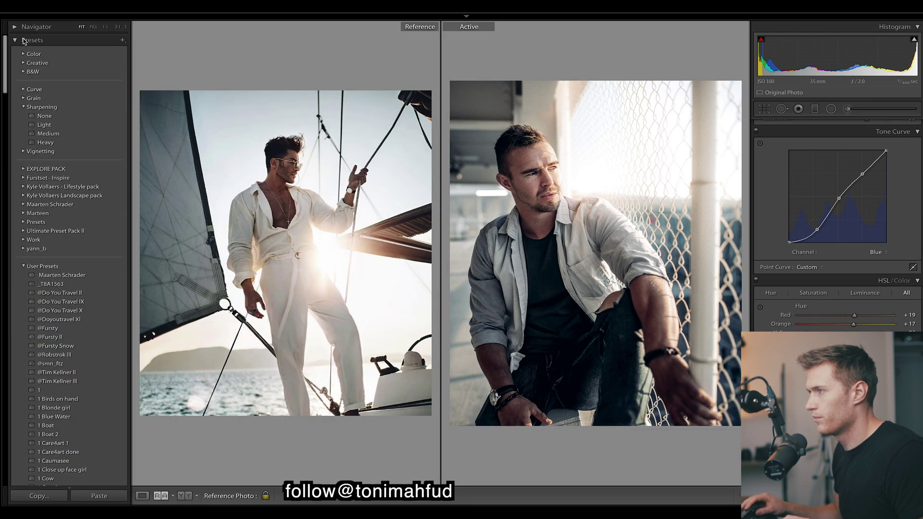
{"action": "left_click", "coordinate": [124, 42]}
{"action": "left_click", "coordinate": [159, 48]}
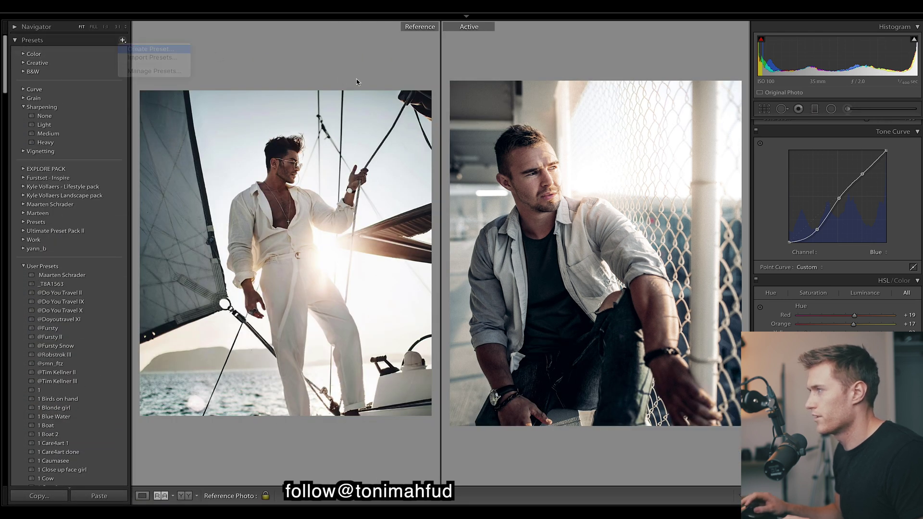
{"action": "type", "text": "Ye"}
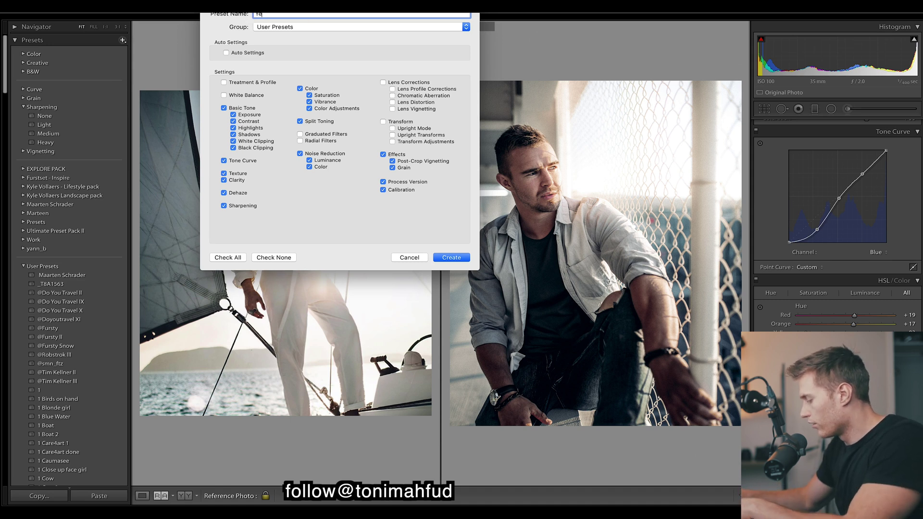
{"action": "type", "text": "llow"}
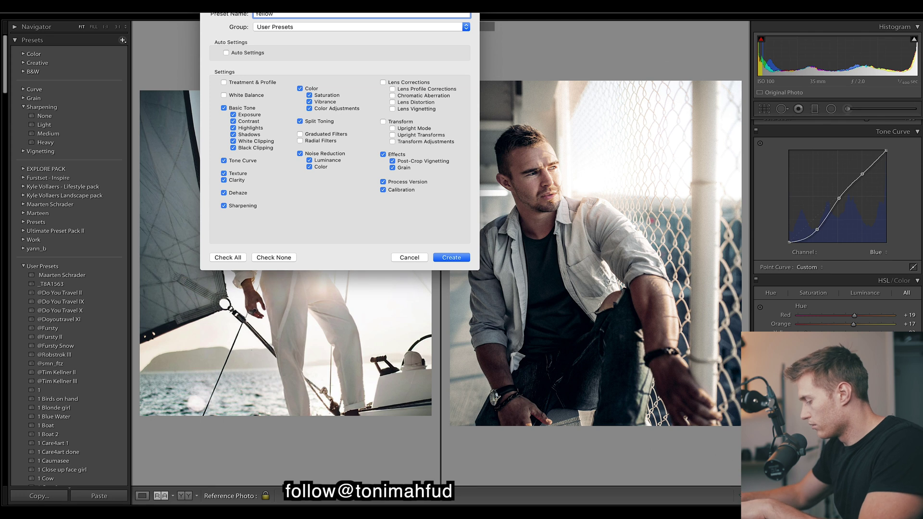
{"action": "type", "text": "& Blue"}
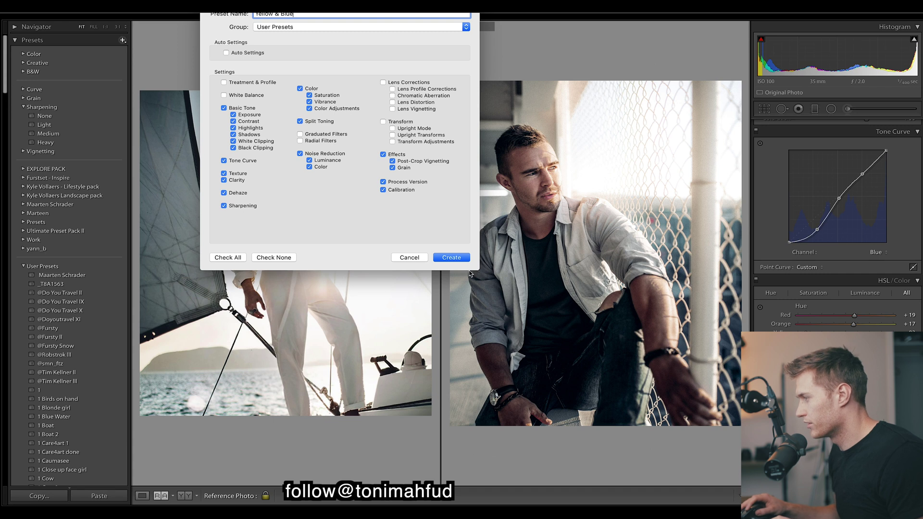
{"action": "left_click", "coordinate": [452, 257]}
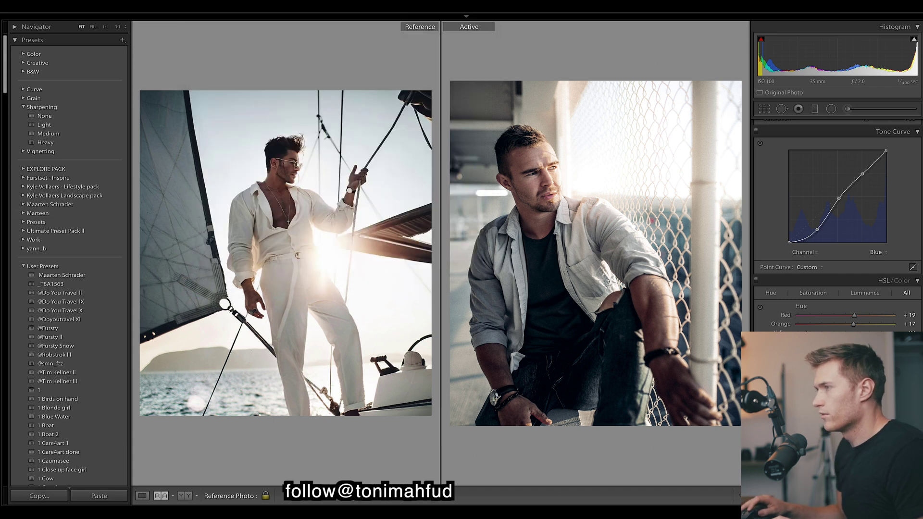
{"action": "scroll", "coordinate": [67, 259], "scroll_direction": "down", "scroll_amount": 15}
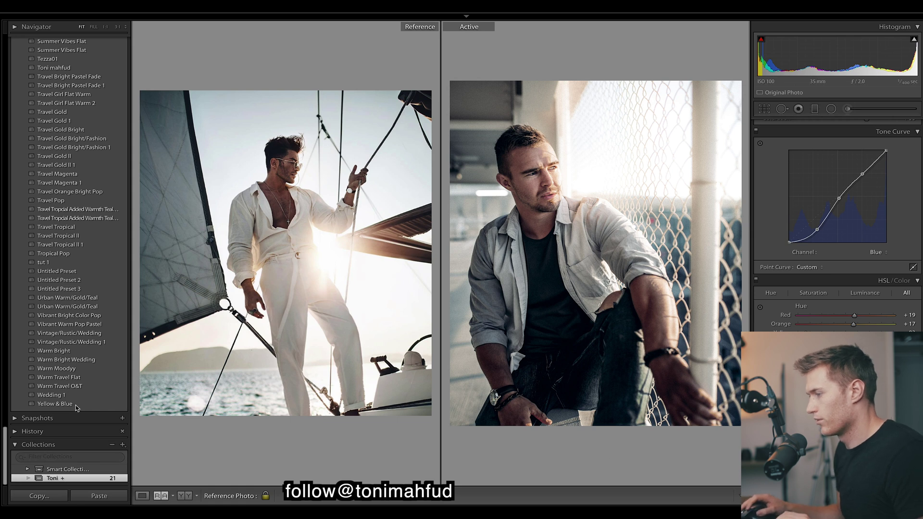
Replace the reference photo with the darker shot of the man sitting on the boat deck
{"action": "mouse_move", "coordinate": [511, 505]}
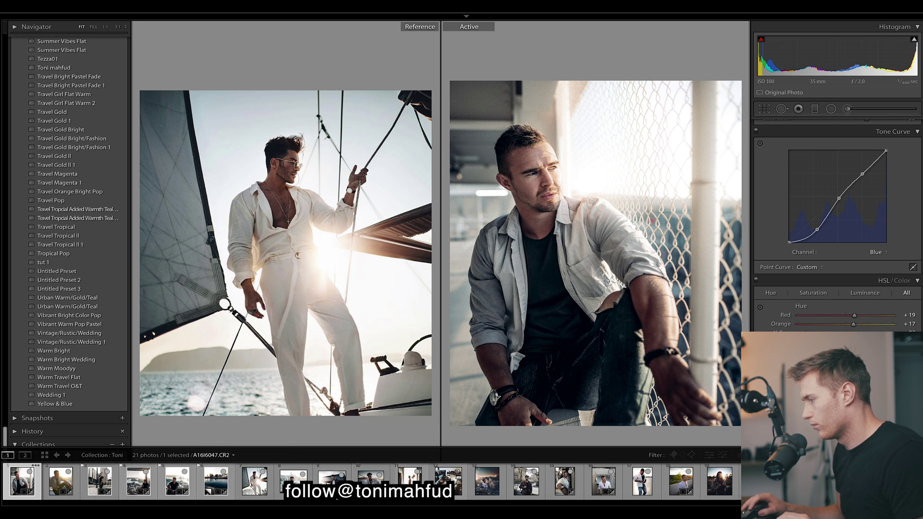
{"action": "left_click_drag", "start_coordinate": [371, 478], "coordinate": [307, 284]}
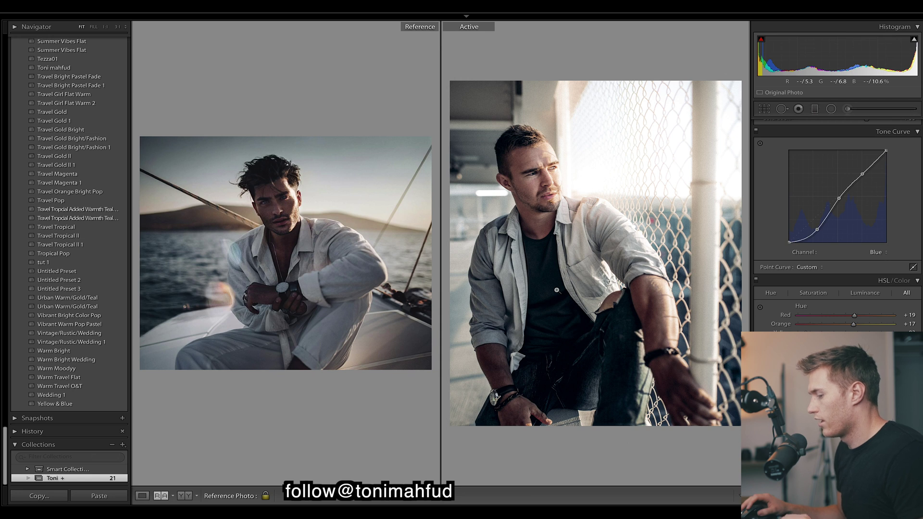
Set the fence portrait's highlights to -100, exposure to +0.15 and contrast to -56 to approach the darker boat reference
{"action": "scroll", "coordinate": [837, 217], "scroll_direction": "up", "scroll_amount": 5}
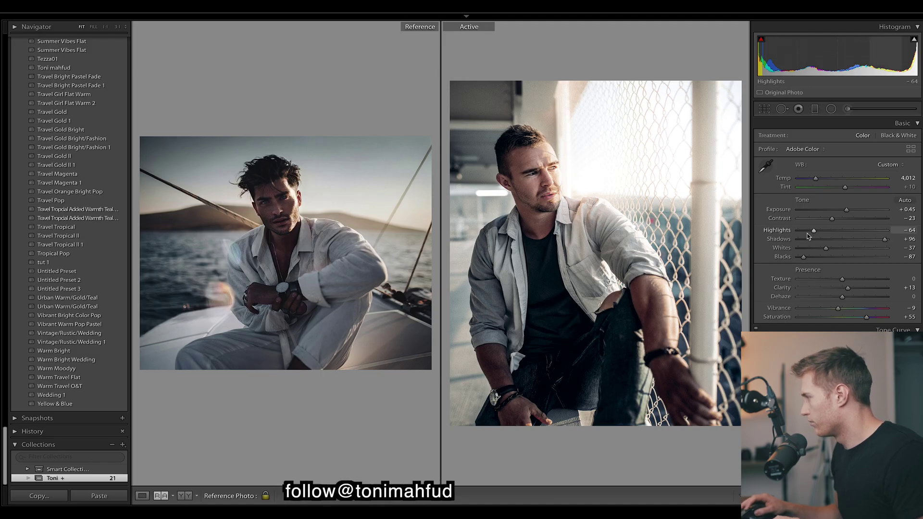
{"action": "left_click_drag", "start_coordinate": [808, 235], "coordinate": [798, 234]}
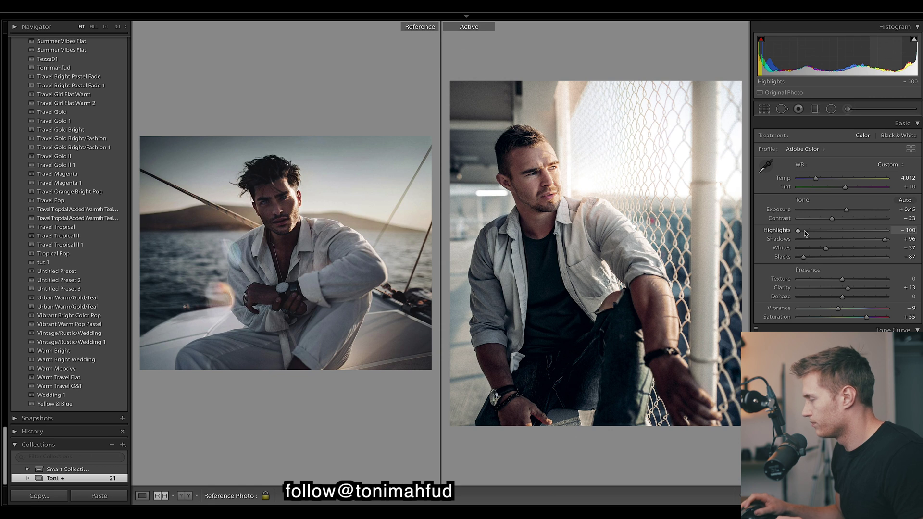
{"action": "left_click_drag", "start_coordinate": [907, 210], "coordinate": [898, 210]}
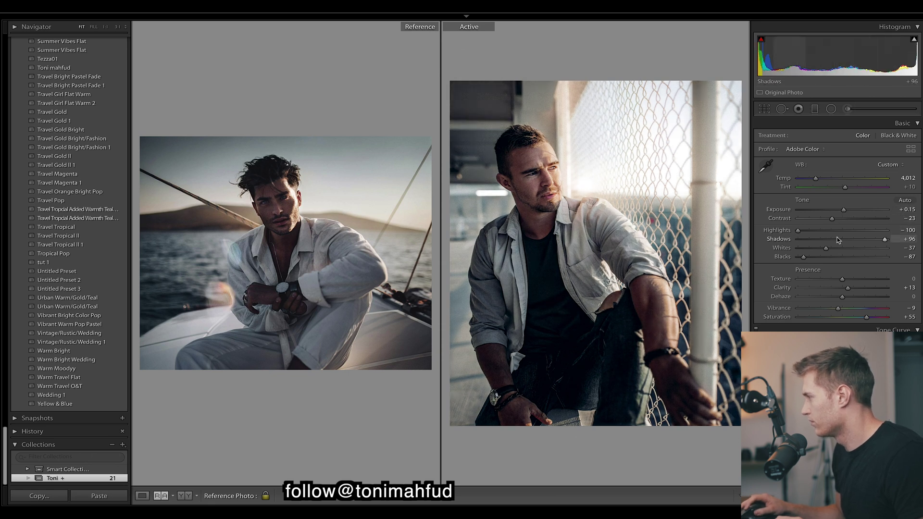
{"action": "left_click_drag", "start_coordinate": [833, 219], "coordinate": [820, 220]}
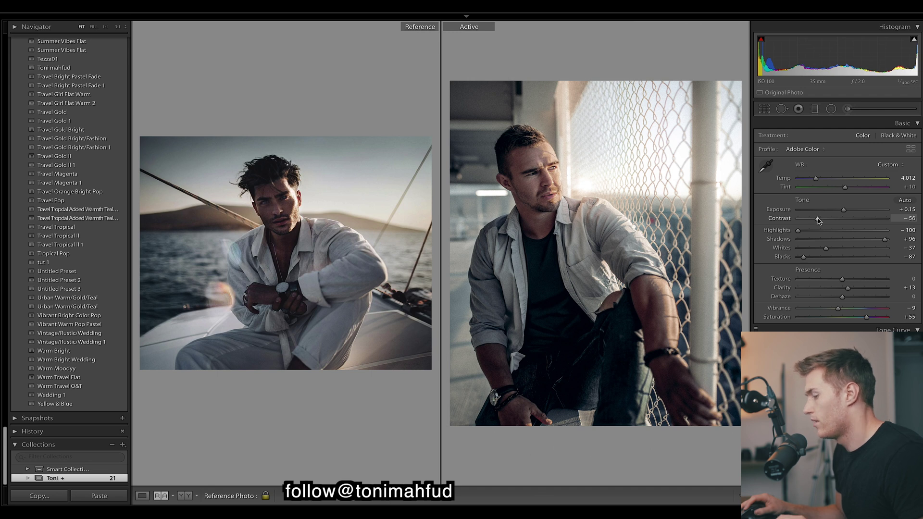
Set the portrait's shadows to +81, blacks to -71 and whites to -4
{"action": "left_click_drag", "start_coordinate": [886, 239], "coordinate": [878, 239]}
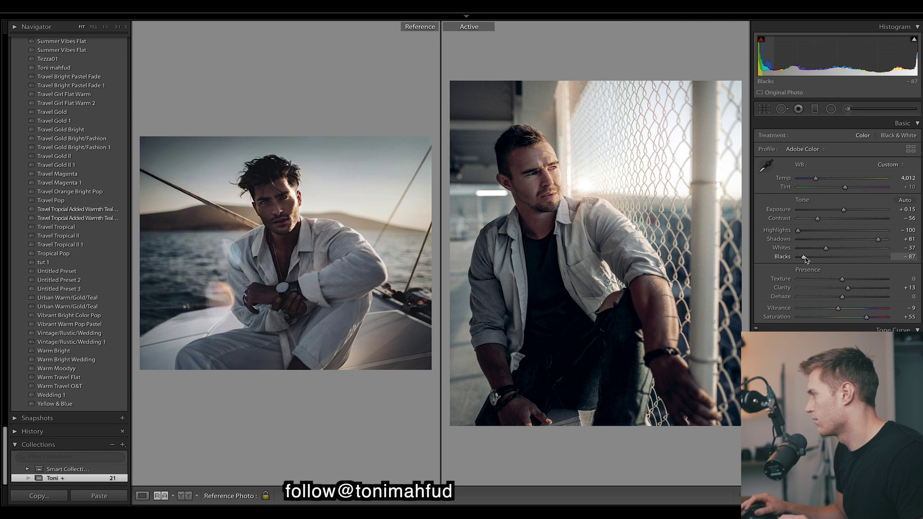
{"action": "left_click_drag", "start_coordinate": [805, 258], "coordinate": [812, 257]}
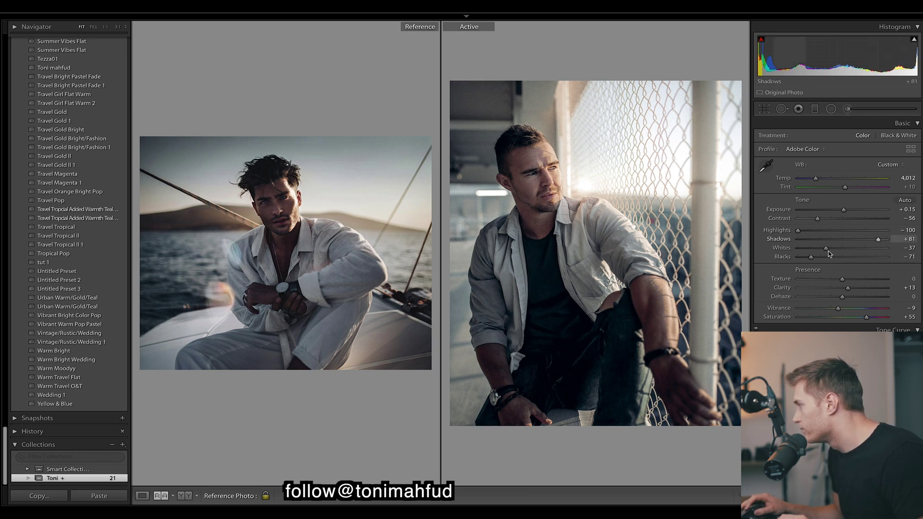
{"action": "left_click_drag", "start_coordinate": [827, 248], "coordinate": [839, 250]}
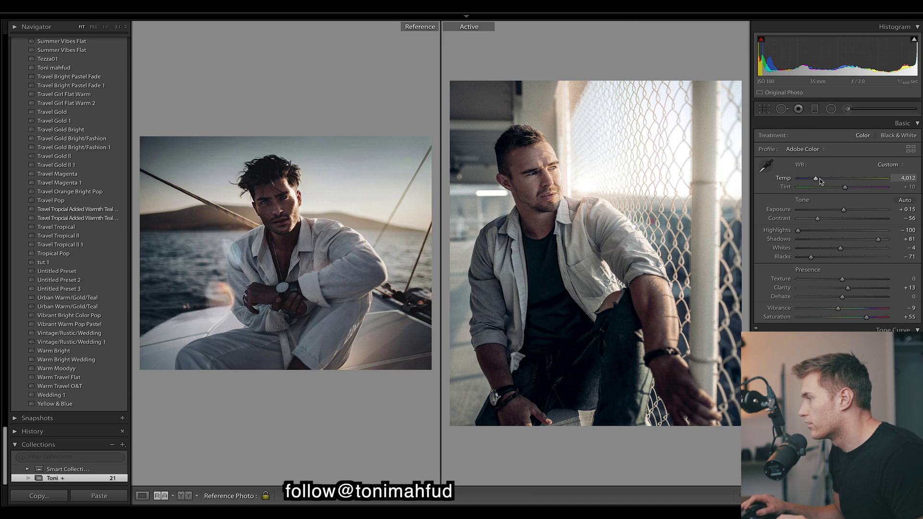
Try a color temperature of 4,278, undo it, and lower the portrait's blacks to -82
{"action": "left_click_drag", "start_coordinate": [816, 180], "coordinate": [818, 180]}
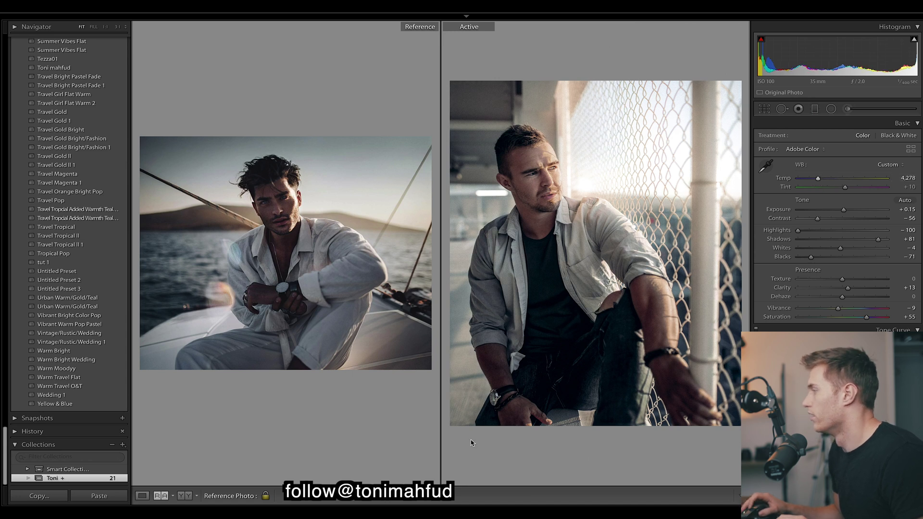
{"action": "key", "text": "ctrl+z"}
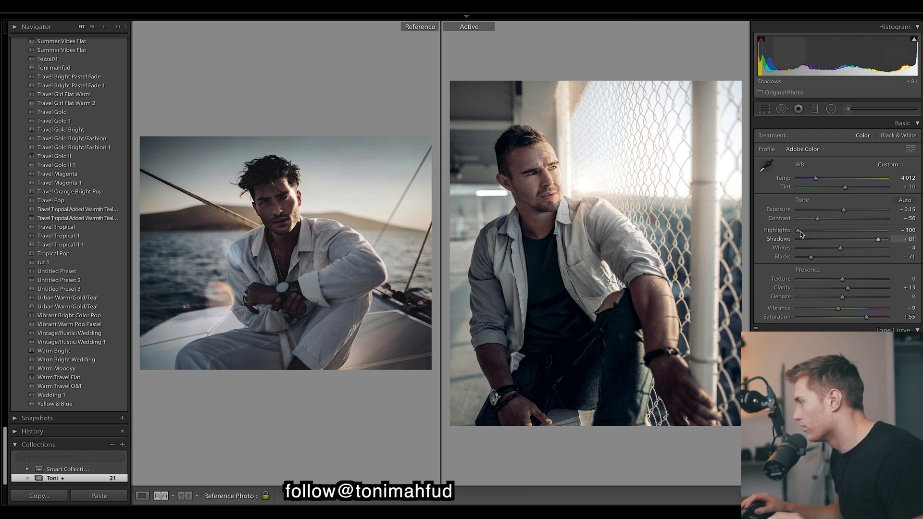
{"action": "scroll", "coordinate": [812, 258], "scroll_direction": "down", "scroll_amount": 2}
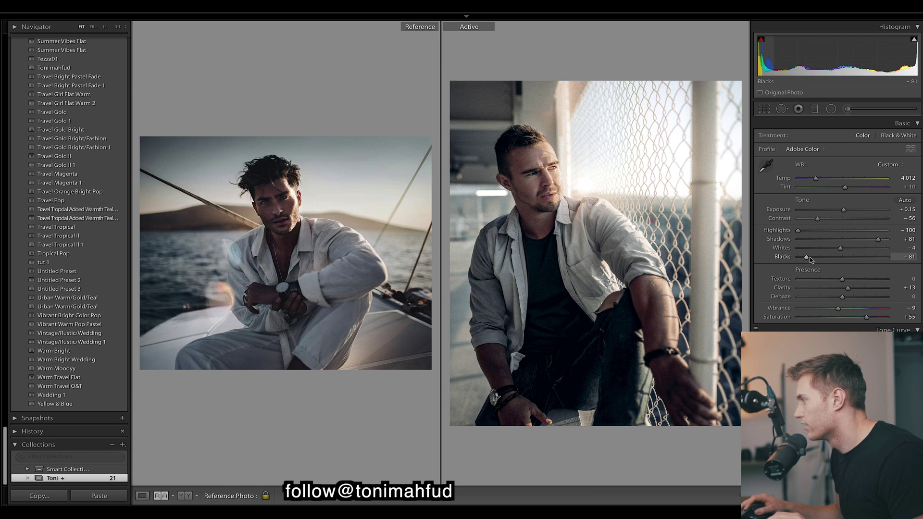
{"action": "scroll", "coordinate": [812, 258], "scroll_direction": "down", "scroll_amount": 1}
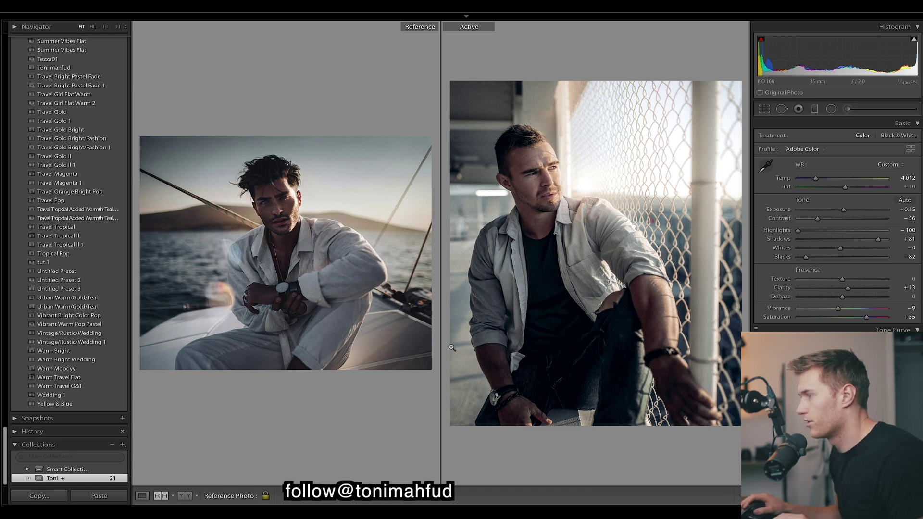
Switch to the second, backlit fence portrait and set the bright sailing shot of the man in white as its reference photo
{"action": "mouse_move", "coordinate": [487, 505]}
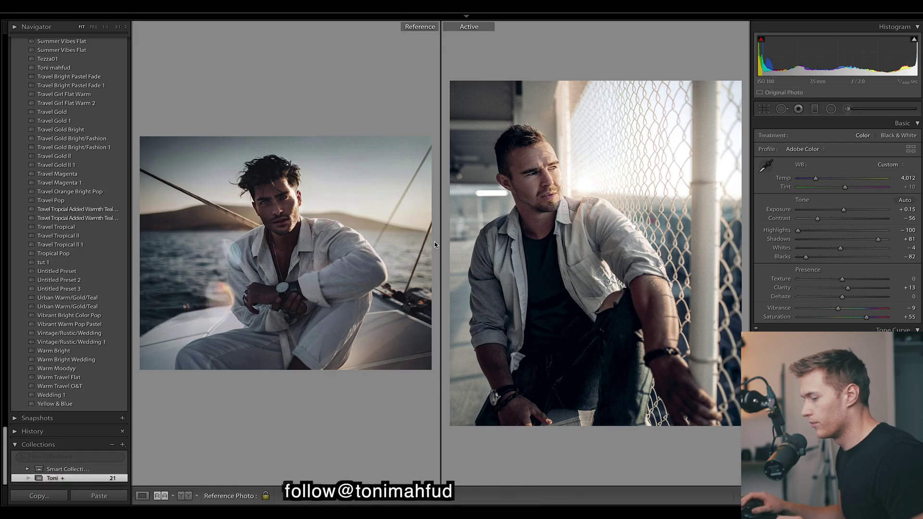
{"action": "mouse_move", "coordinate": [317, 507]}
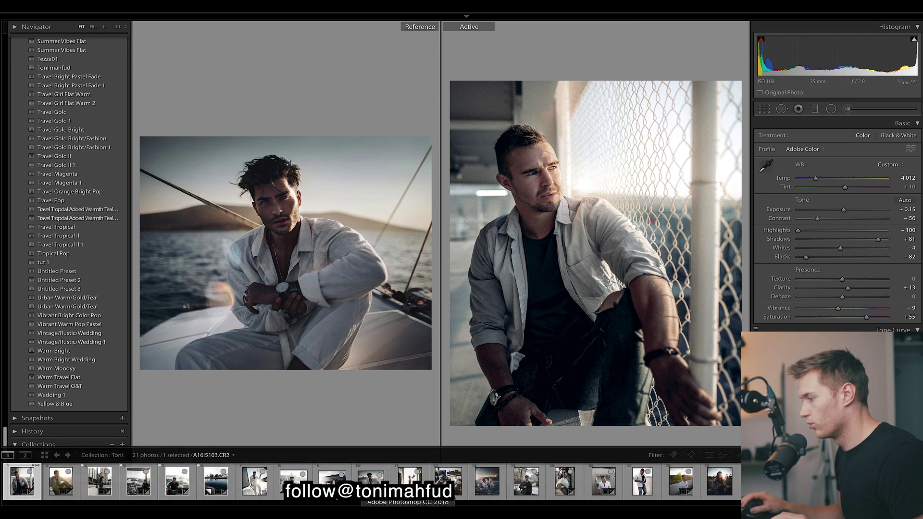
{"action": "left_click", "coordinate": [56, 486]}
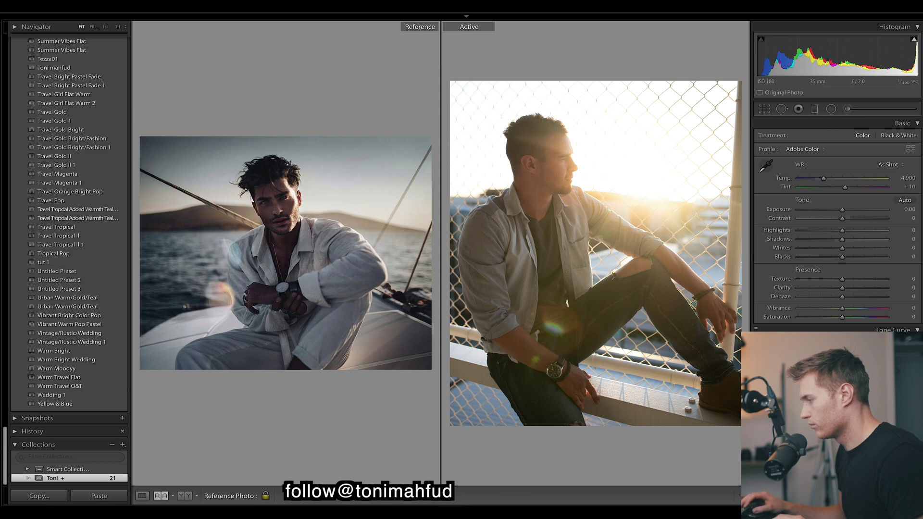
{"action": "left_click_drag", "start_coordinate": [259, 481], "coordinate": [386, 271]}
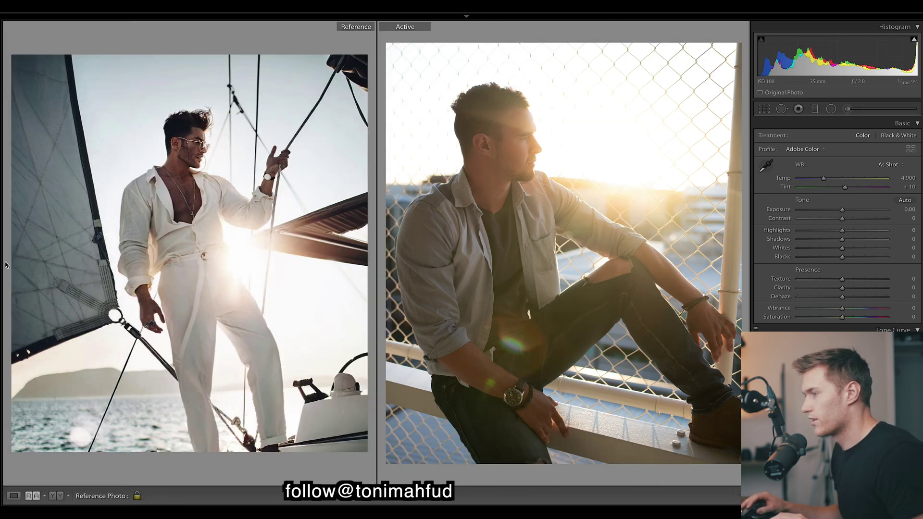
Apply the Yellow & Blue preset to the backlit portrait and cool its color temperature to 4,030
{"action": "mouse_move", "coordinate": [3, 283]}
{"action": "left_click", "coordinate": [68, 405]}
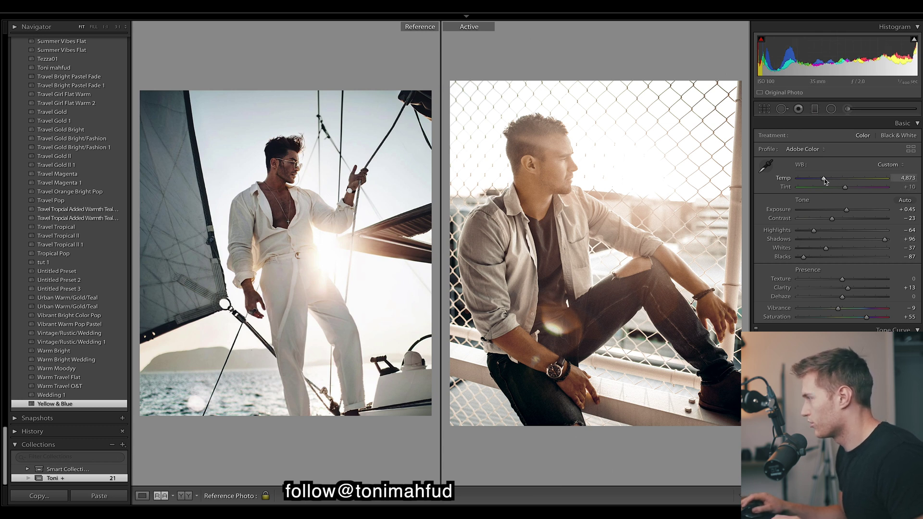
{"action": "left_click_drag", "start_coordinate": [825, 179], "coordinate": [818, 179]}
Set the backlit portrait's exposure to -0.70, contrast to +44, highlights to +10 and blacks to -75
{"action": "mouse_move", "coordinate": [832, 219]}
{"action": "left_mouse_down"}
{"action": "mouse_move", "coordinate": [854, 219]}
{"action": "mouse_move", "coordinate": [844, 212]}
{"action": "left_mouse_up"}
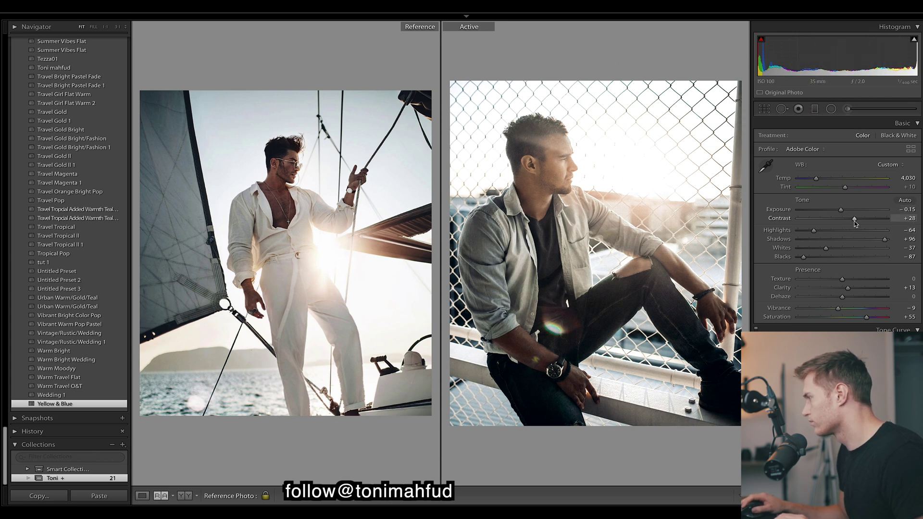
{"action": "left_click_drag", "start_coordinate": [855, 219], "coordinate": [857, 219]}
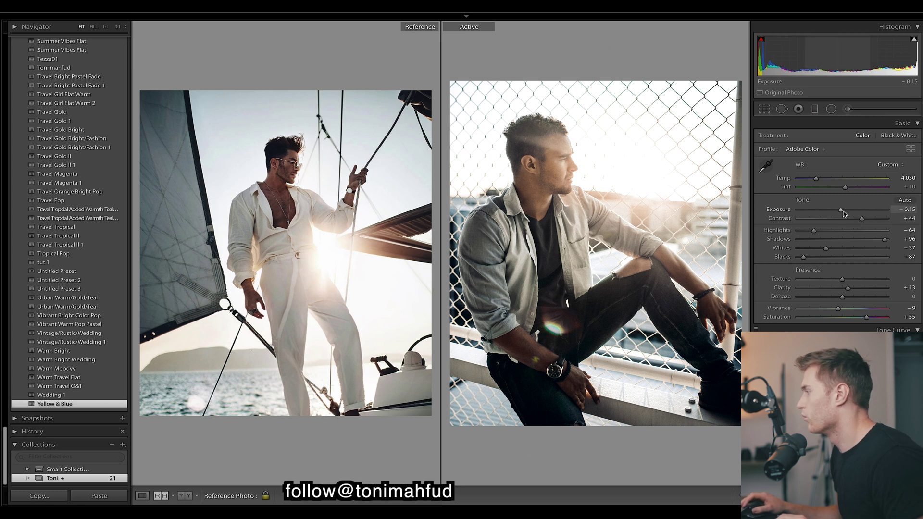
{"action": "left_click_drag", "start_coordinate": [814, 230], "coordinate": [847, 233]}
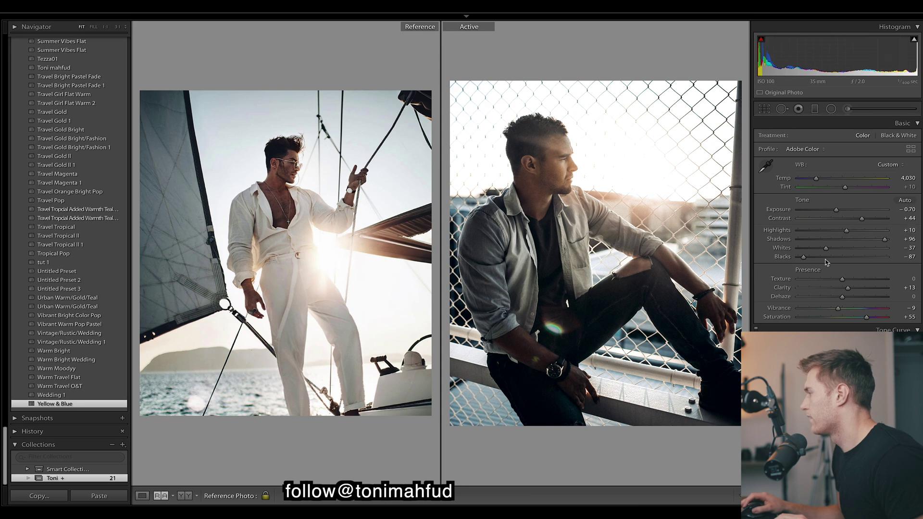
{"action": "left_click_drag", "start_coordinate": [816, 260], "coordinate": [810, 259]}
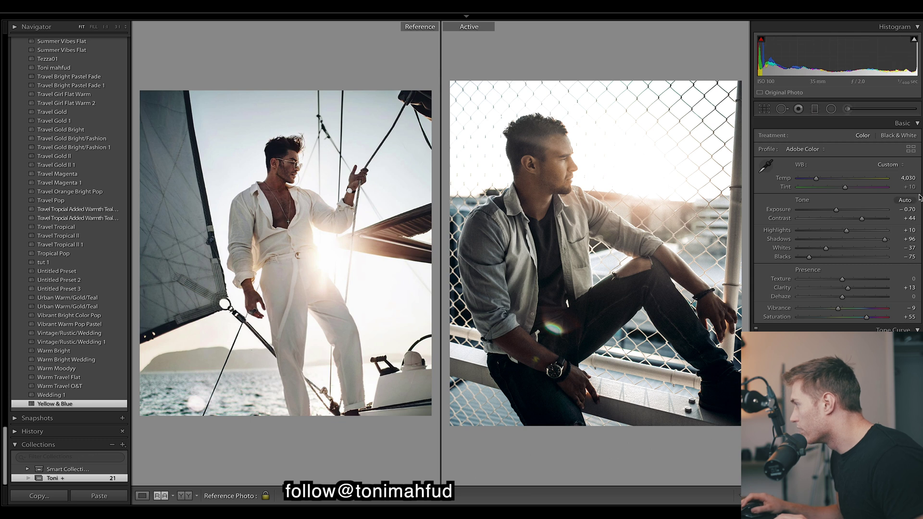
Try a split toning highlights saturation of 100, undo it, and set that saturation to 13
{"action": "scroll", "coordinate": [836, 226], "scroll_direction": "down", "scroll_amount": 10}
{"action": "scroll", "coordinate": [837, 226], "scroll_direction": "up", "scroll_amount": 5}
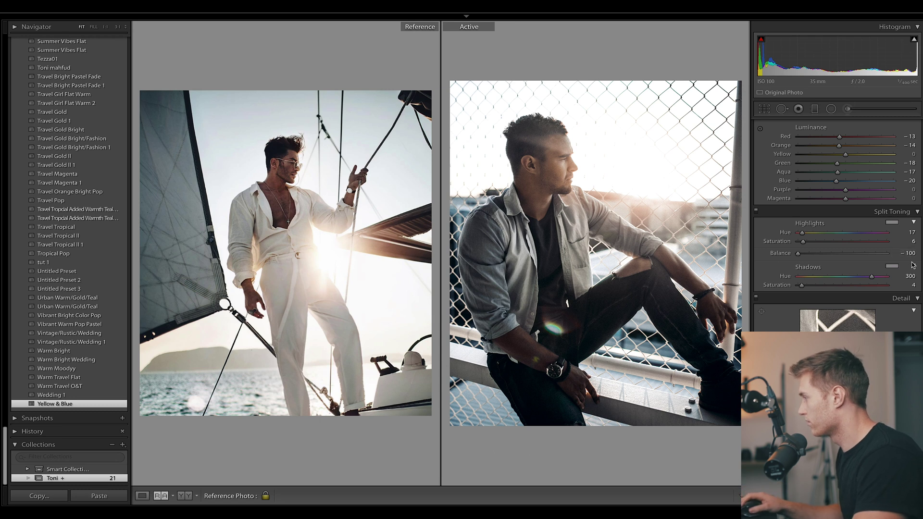
{"action": "scroll", "coordinate": [814, 300], "scroll_direction": "up", "scroll_amount": 2}
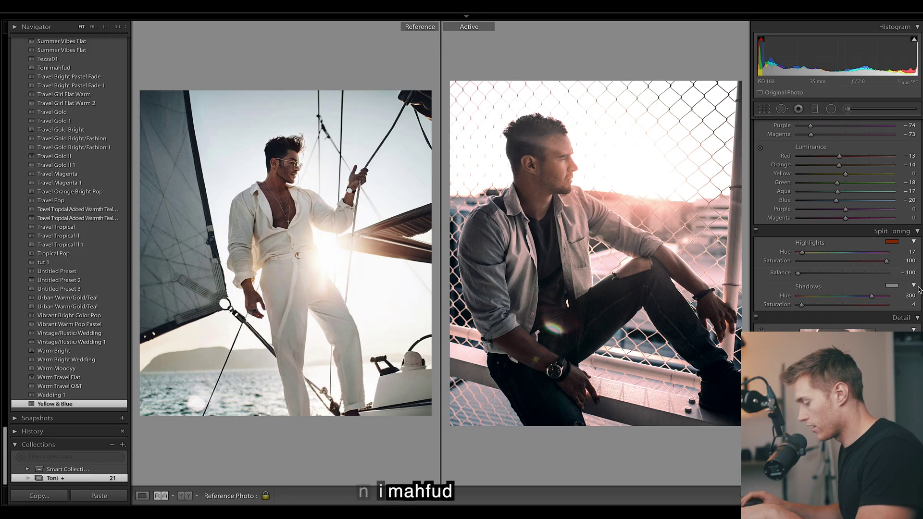
{"action": "key", "text": "ctrl+z"}
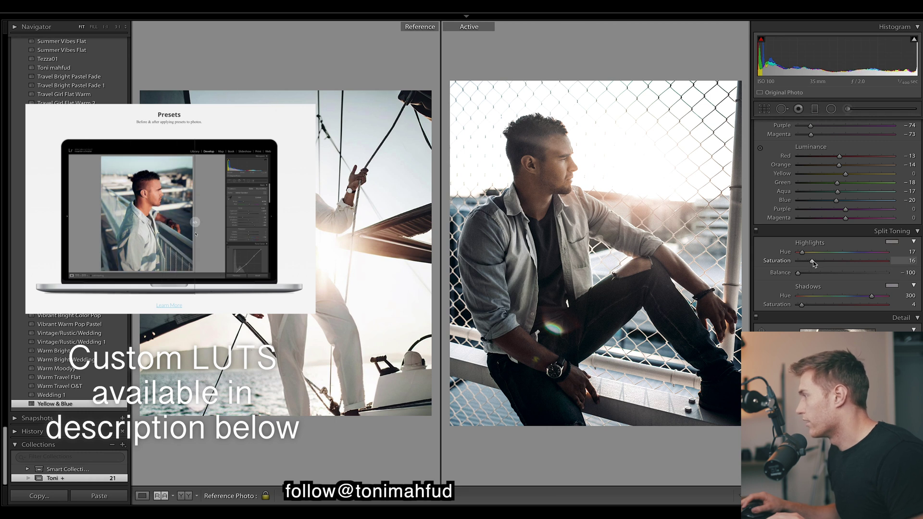
{"action": "left_click_drag", "start_coordinate": [804, 262], "coordinate": [828, 269]}
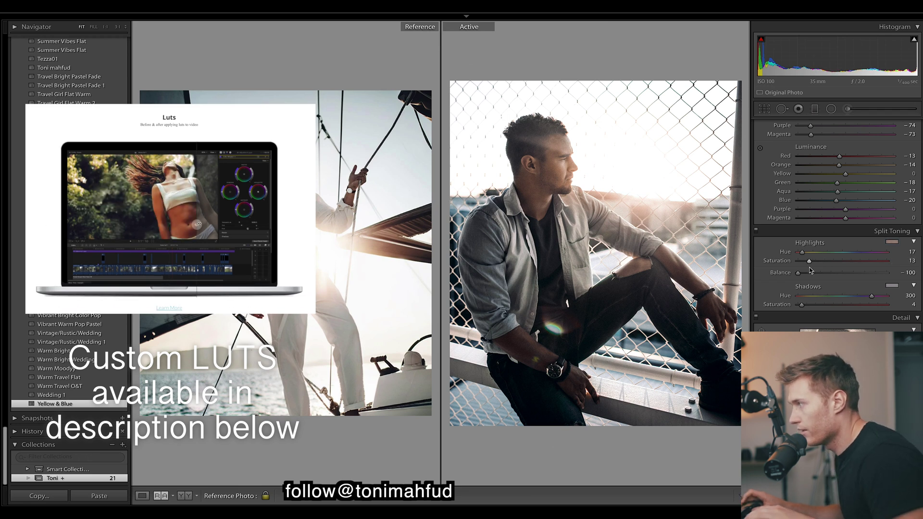
Set the backlit portrait's clarity to +22 and vibrance to -3
{"action": "scroll", "coordinate": [918, 185], "scroll_direction": "up", "scroll_amount": 8}
{"action": "scroll", "coordinate": [919, 184], "scroll_direction": "up", "scroll_amount": 3}
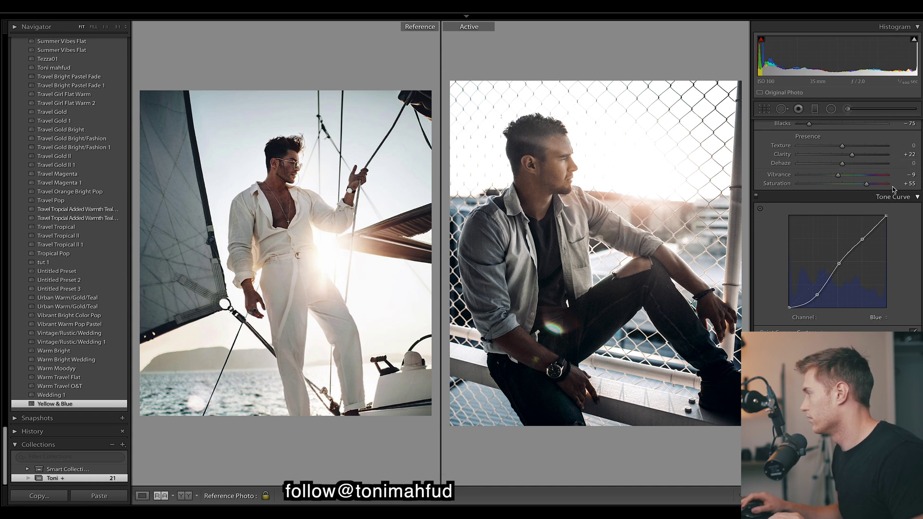
{"action": "scroll", "coordinate": [837, 226], "scroll_direction": "up", "scroll_amount": 4}
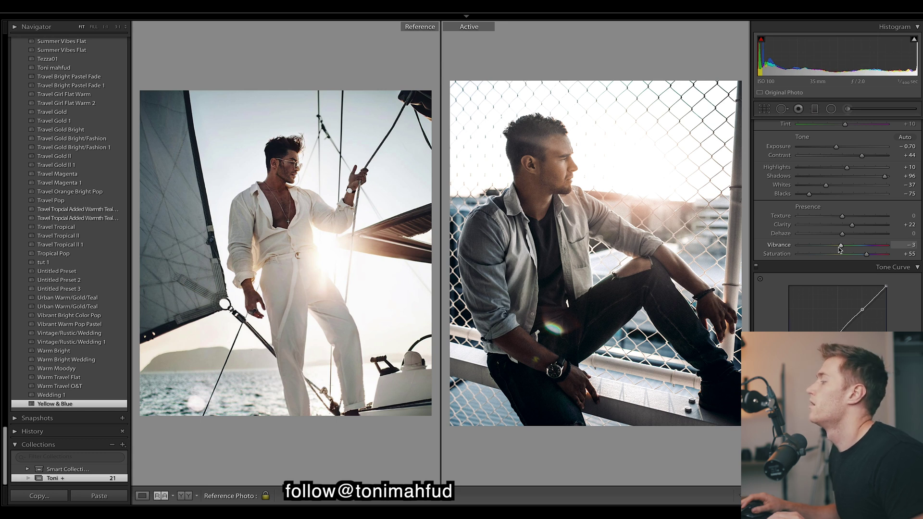
{"action": "scroll", "coordinate": [836, 226], "scroll_direction": "down", "scroll_amount": 10}
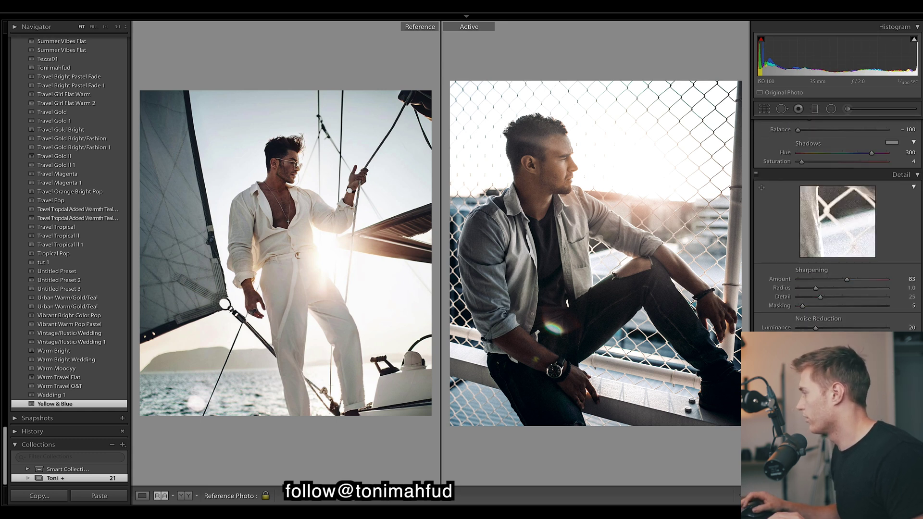
Replace the reference photo with the shot of the man and dragon at the curtained window, and hide the surrounding panels for comparison
{"action": "mouse_move", "coordinate": [458, 505]}
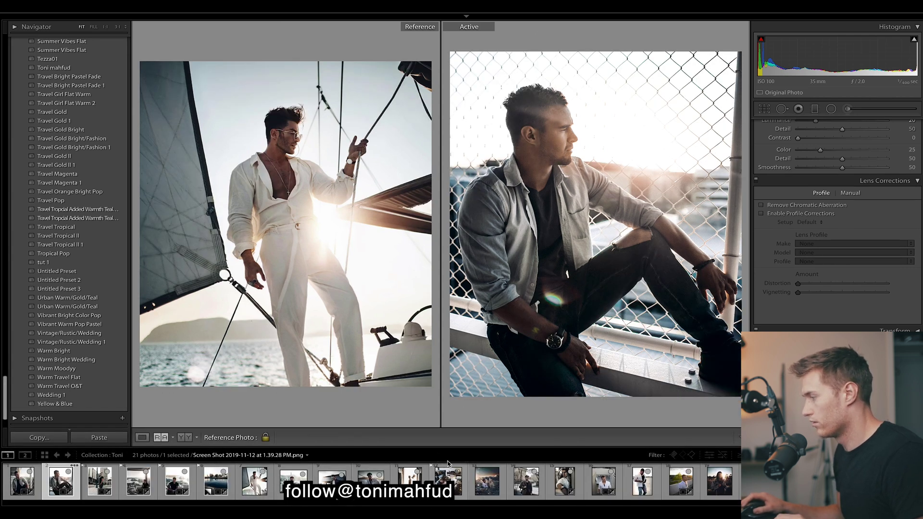
{"action": "left_click_drag", "start_coordinate": [410, 479], "coordinate": [303, 313]}
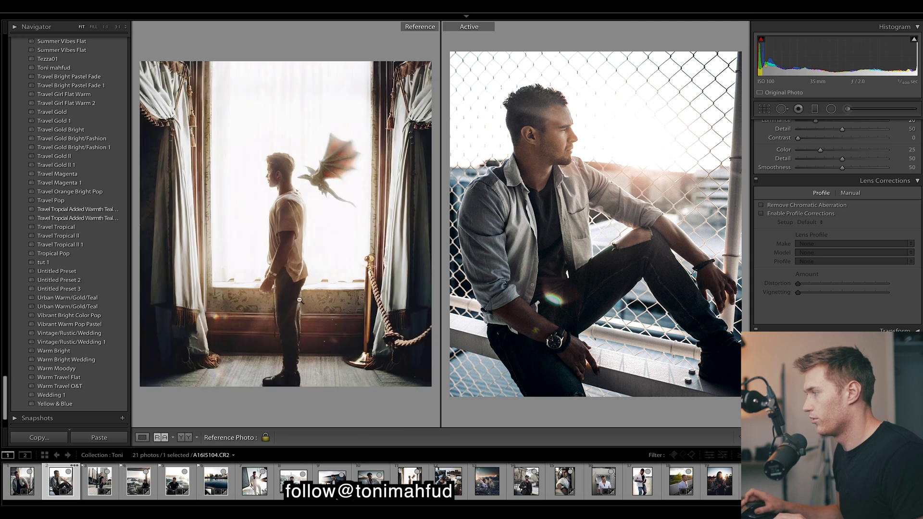
{"action": "left_click", "coordinate": [1, 236]}
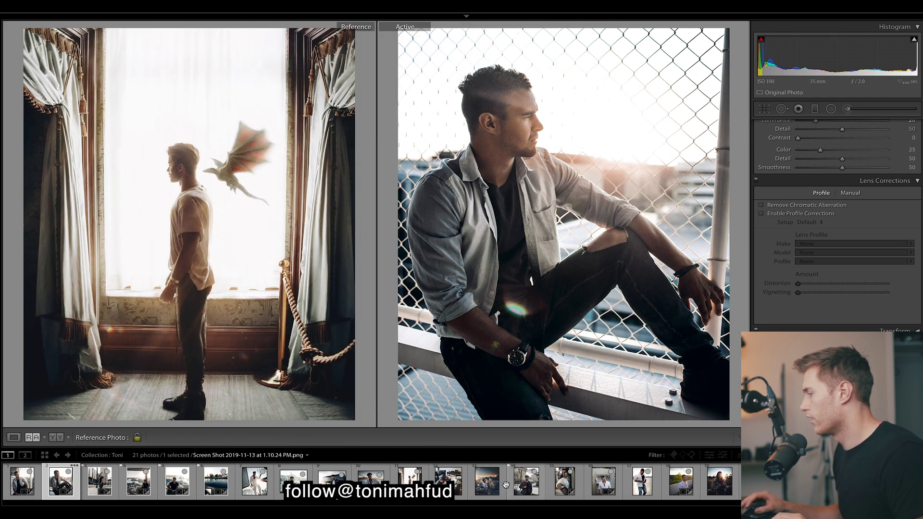
{"action": "key", "text": "F6"}
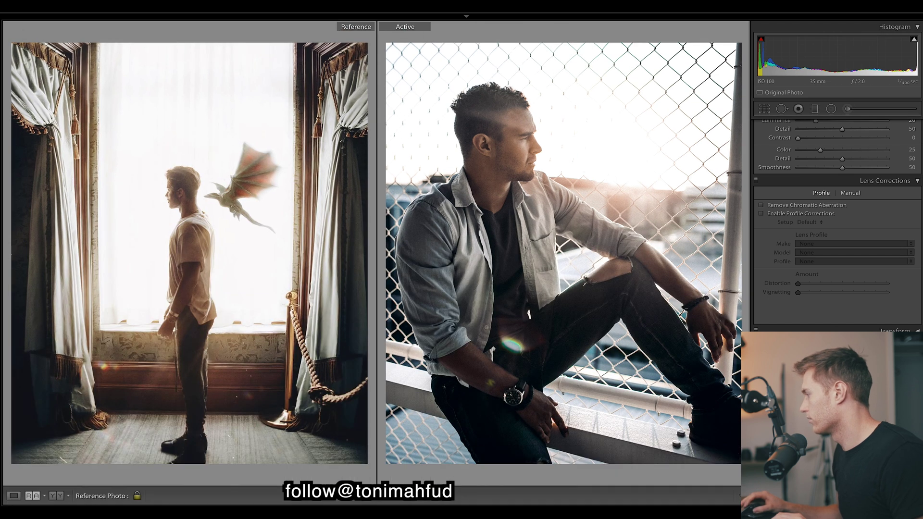
Warm the backlit portrait's color temperature to 5,150 and reapply the Yellow & Blue preset
{"action": "scroll", "coordinate": [831, 182], "scroll_direction": "up", "scroll_amount": 10}
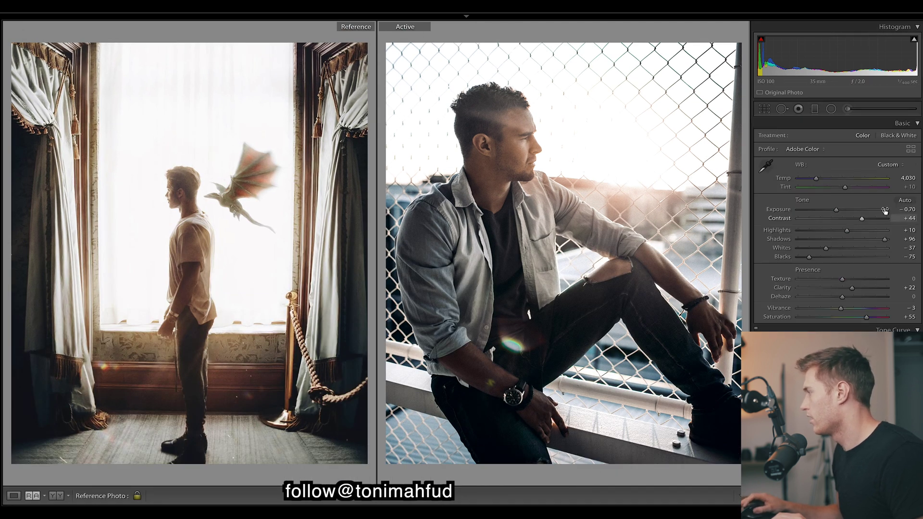
{"action": "left_click", "coordinate": [829, 178]}
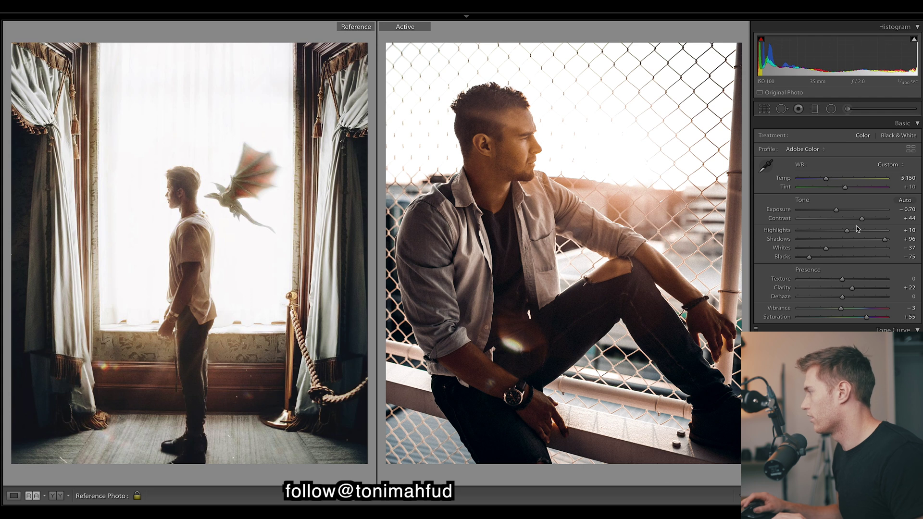
{"action": "key", "text": "F7"}
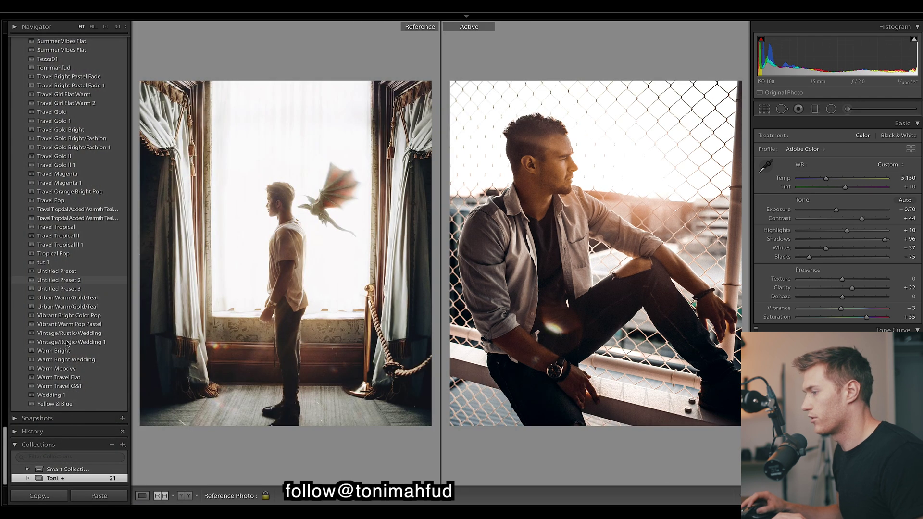
{"action": "left_click", "coordinate": [67, 405]}
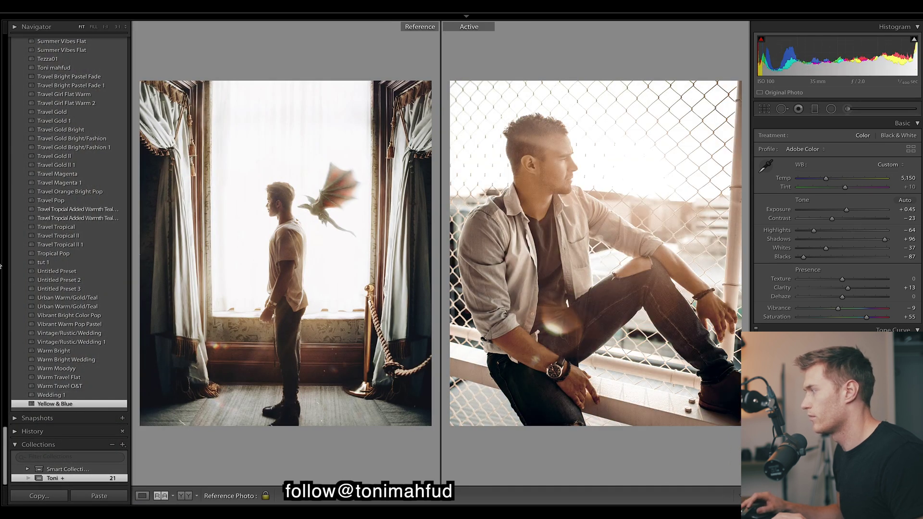
Hide the presets panel, then set the backlit portrait's exposure to +0.05, contrast to +51 and color temperature to 4,359
{"action": "key", "text": "F7"}
{"action": "mouse_move", "coordinate": [846, 215]}
{"action": "left_mouse_down"}
{"action": "mouse_move", "coordinate": [867, 218]}
{"action": "mouse_move", "coordinate": [843, 210]}
{"action": "left_mouse_up"}
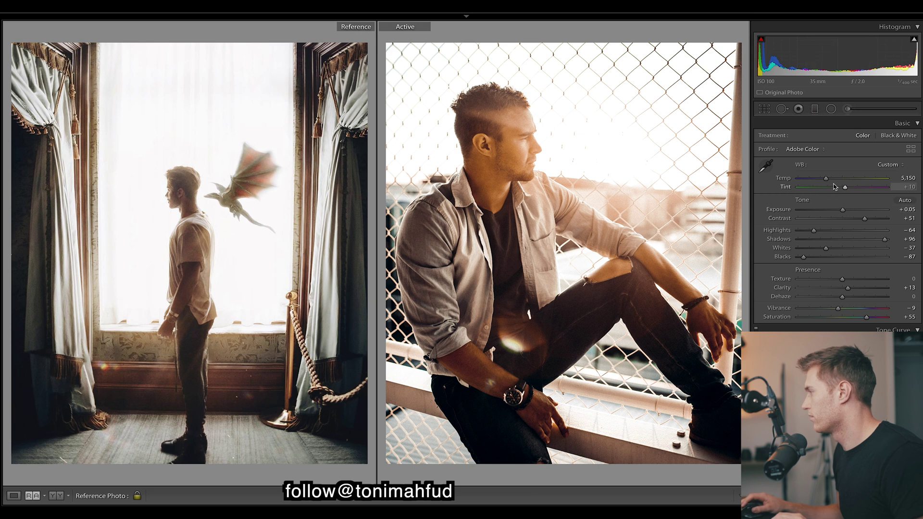
{"action": "left_click_drag", "start_coordinate": [828, 179], "coordinate": [820, 180]}
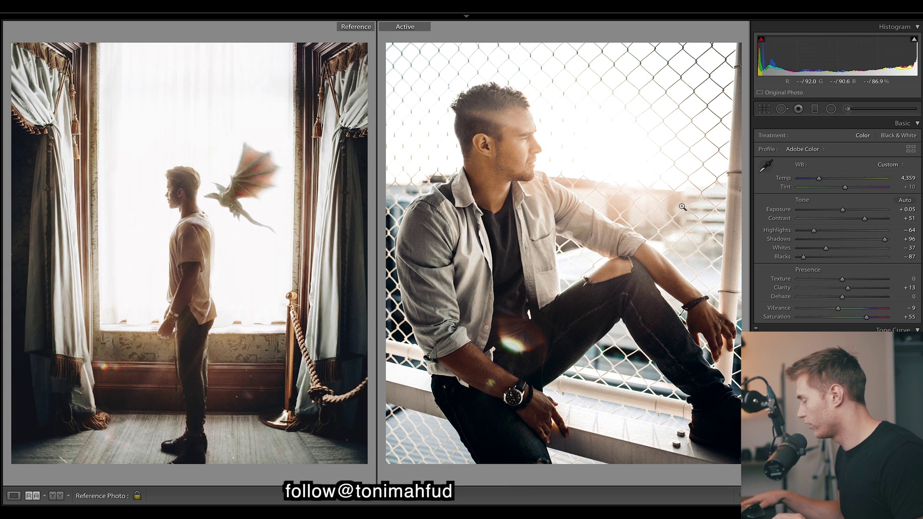
Inspect the portrait's arm, jeans and shirt up close, and set the color temperature to 4,556
{"action": "left_click", "coordinate": [691, 285]}
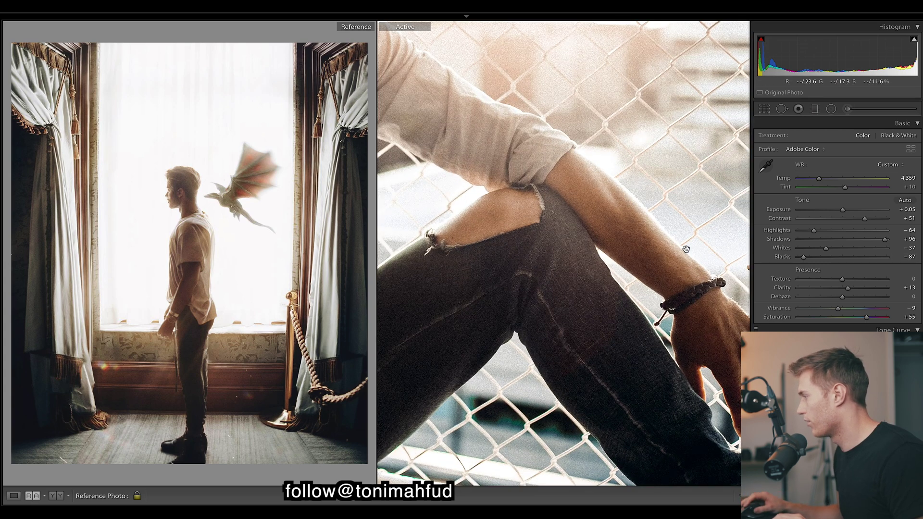
{"action": "left_click", "coordinate": [487, 240]}
{"action": "left_click", "coordinate": [548, 311]}
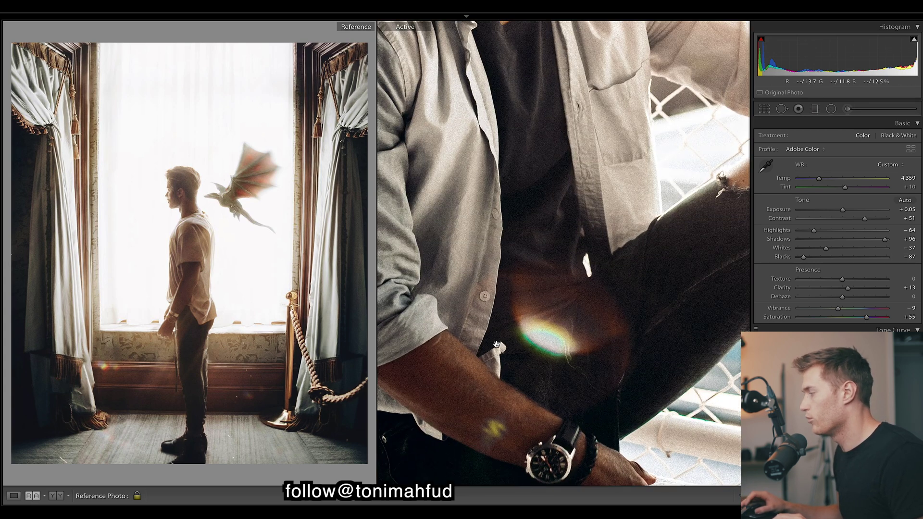
{"action": "left_click", "coordinate": [549, 311]}
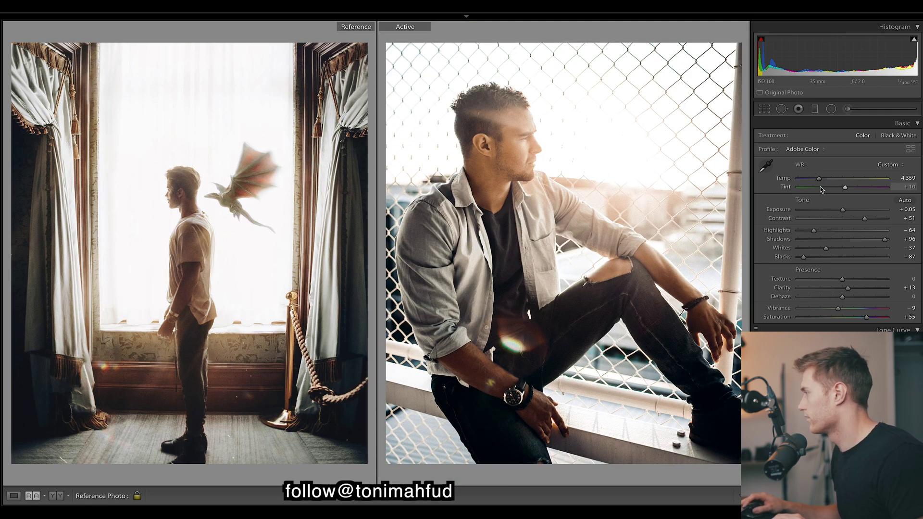
{"action": "left_click_drag", "start_coordinate": [819, 181], "coordinate": [821, 182]}
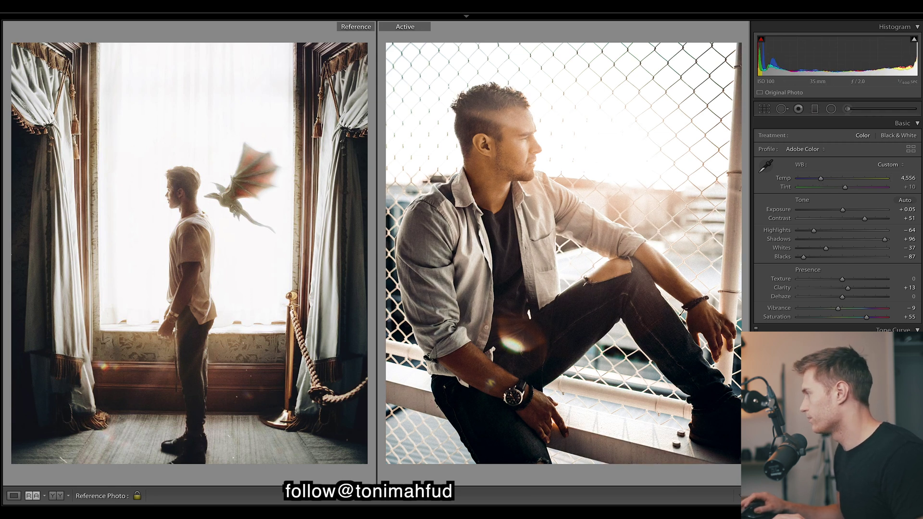
Switch the tone curve to the RGB channel and try shifting its highlight endpoint
{"action": "scroll", "coordinate": [836, 217], "scroll_direction": "down", "scroll_amount": 4}
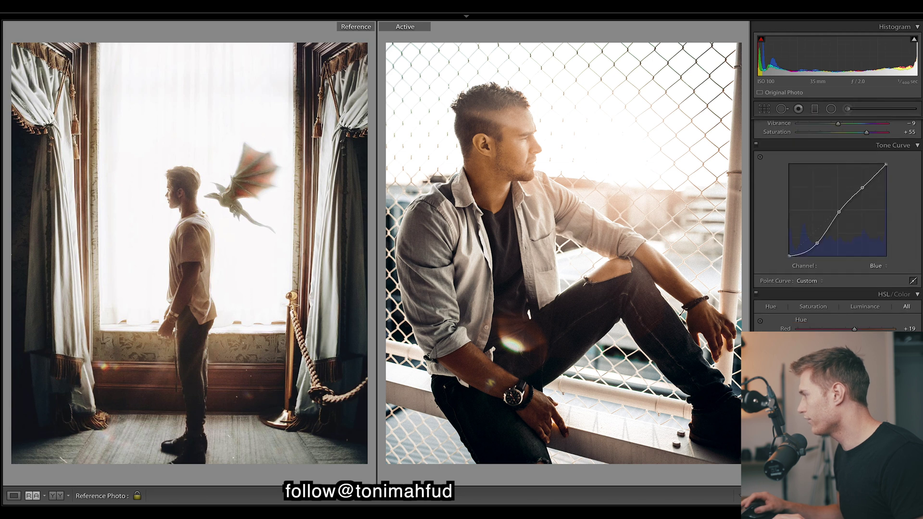
{"action": "left_click", "coordinate": [878, 267]}
{"action": "left_click", "coordinate": [880, 242]}
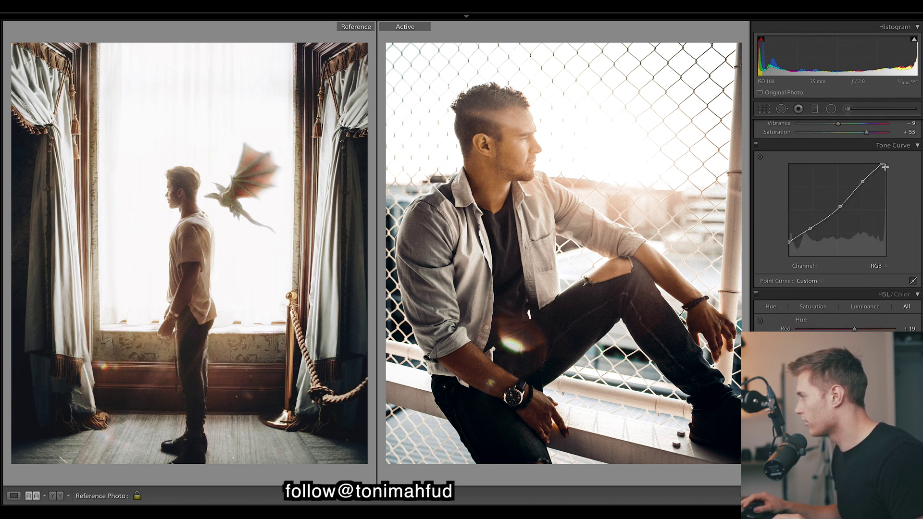
{"action": "left_click_drag", "start_coordinate": [883, 165], "coordinate": [880, 160]}
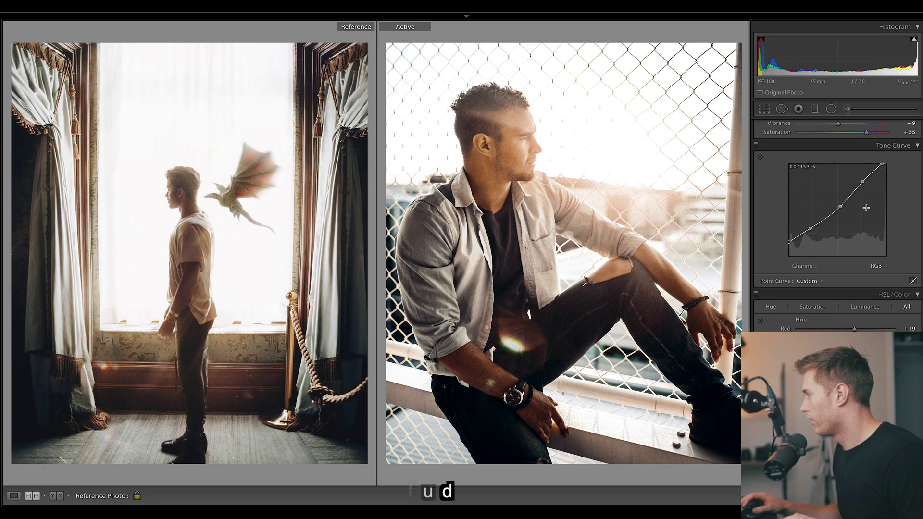
Try a split toning balance of -100 on the backlit portrait and reset the balance to 0
{"action": "scroll", "coordinate": [921, 281], "scroll_direction": "down", "scroll_amount": 10}
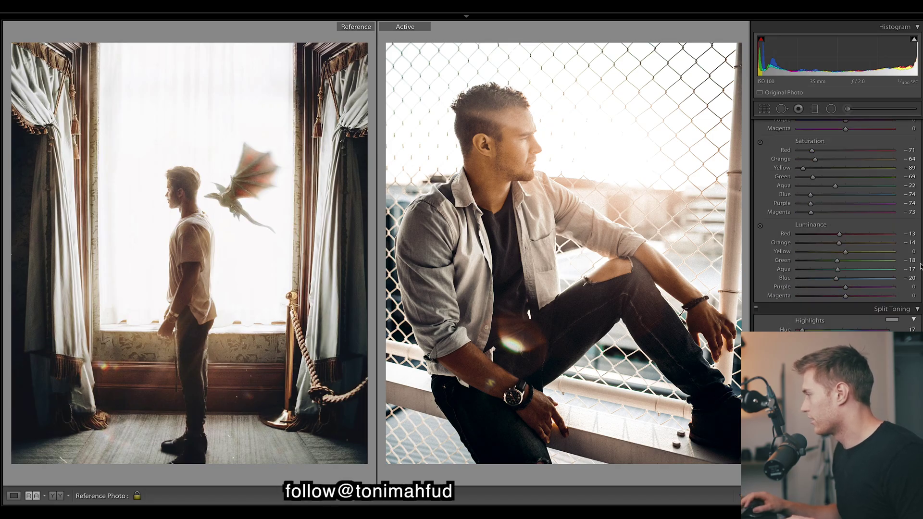
{"action": "left_click_drag", "start_coordinate": [867, 241], "coordinate": [223, 261]}
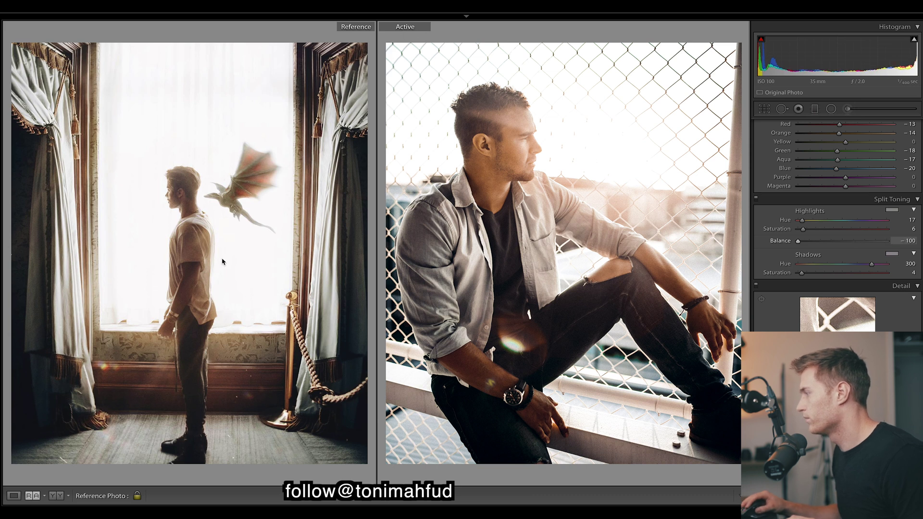
{"action": "left_click", "coordinate": [846, 242]}
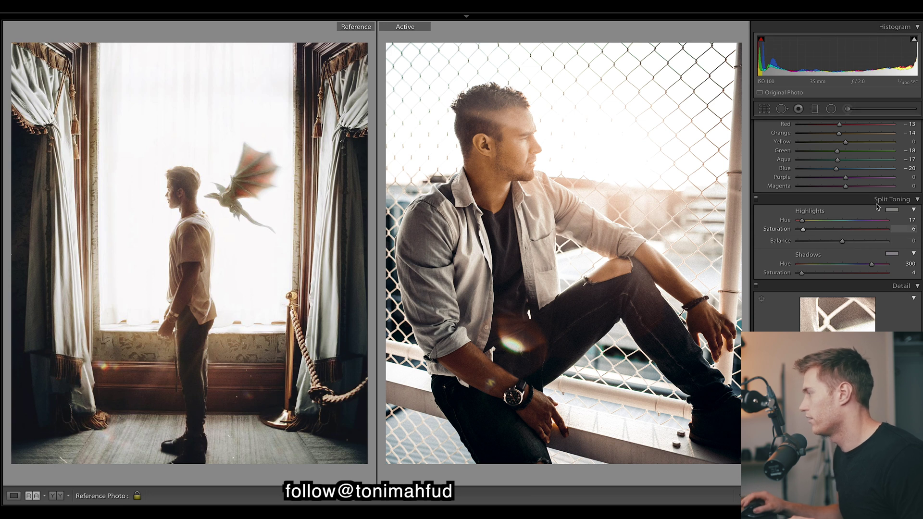
Set the backlit portrait's color temperature to 4,317, contrast to +65 and blacks to -83
{"action": "scroll", "coordinate": [874, 207], "scroll_direction": "up", "scroll_amount": 10}
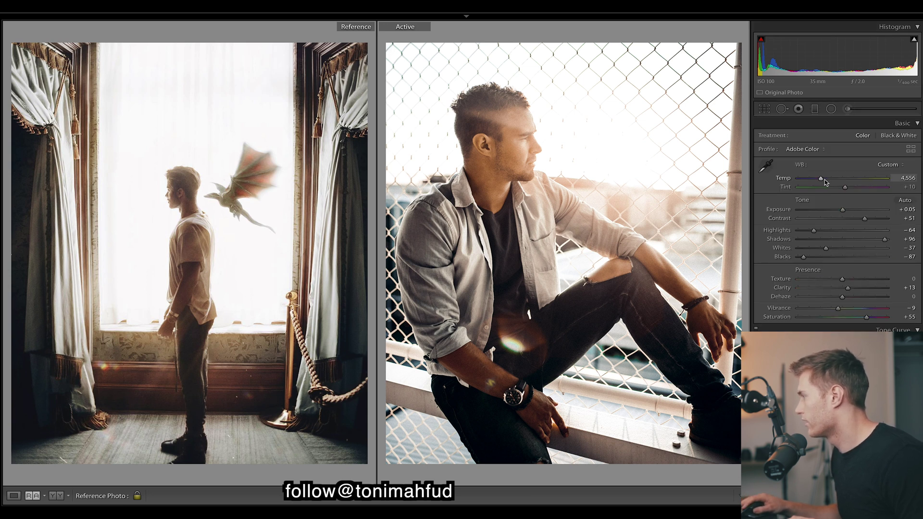
{"action": "left_click_drag", "start_coordinate": [821, 180], "coordinate": [820, 181]}
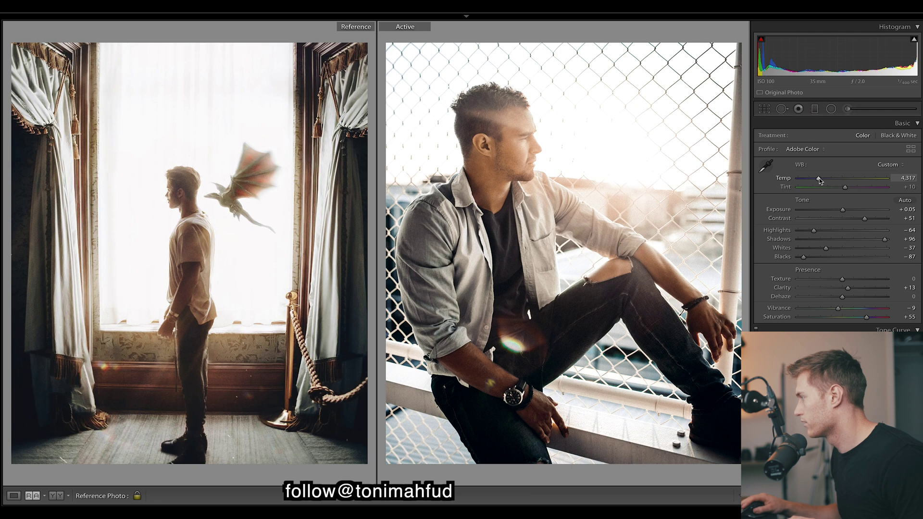
{"action": "left_click_drag", "start_coordinate": [866, 221], "coordinate": [872, 222]}
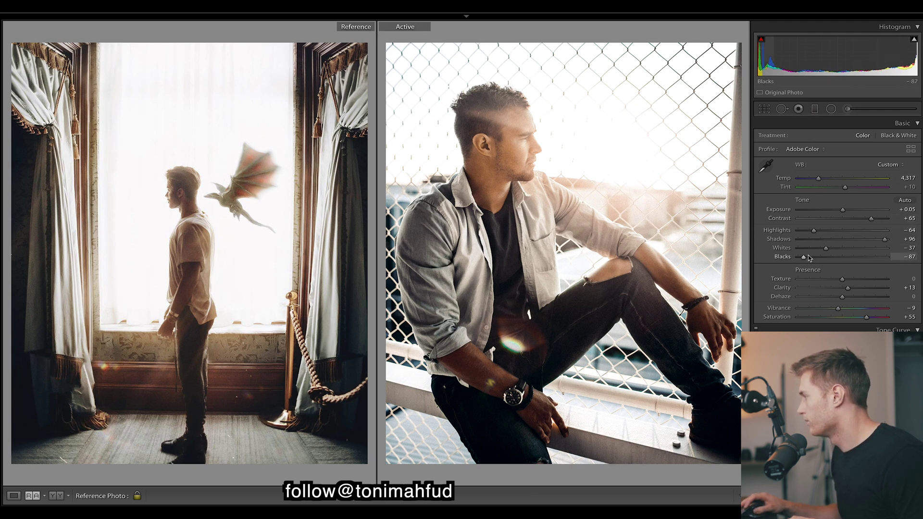
{"action": "left_click_drag", "start_coordinate": [805, 260], "coordinate": [806, 261]}
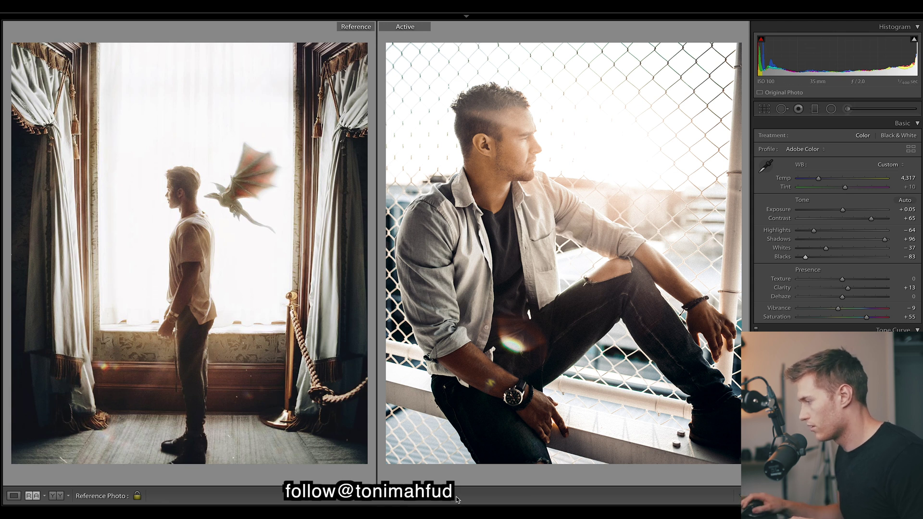
Replace the reference with the white-clothed man on the sailboat, and make the dark harbor-window photo the active one
{"action": "mouse_move", "coordinate": [468, 505]}
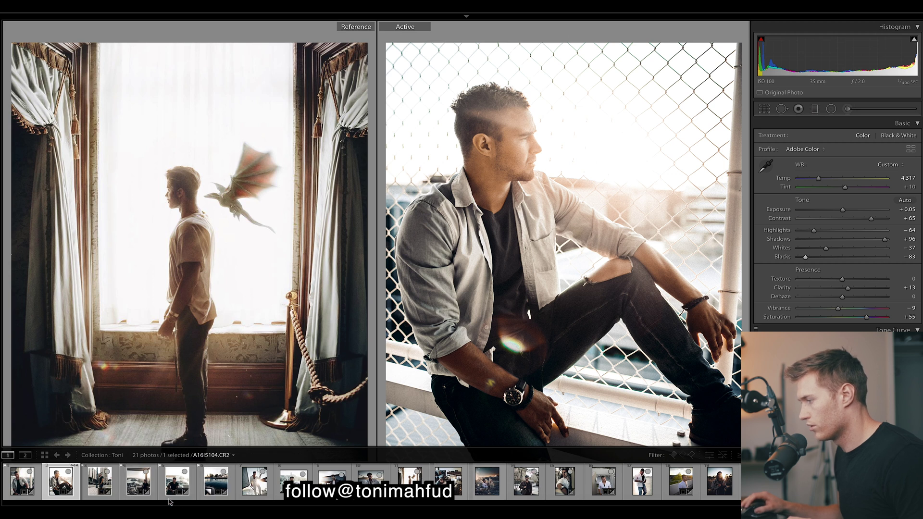
{"action": "left_click_drag", "start_coordinate": [254, 481], "coordinate": [219, 394]}
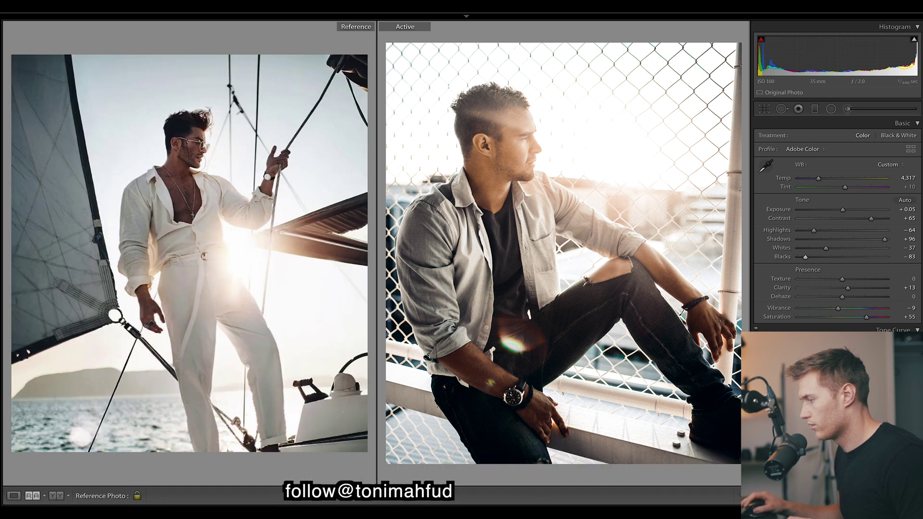
{"action": "mouse_move", "coordinate": [139, 486]}
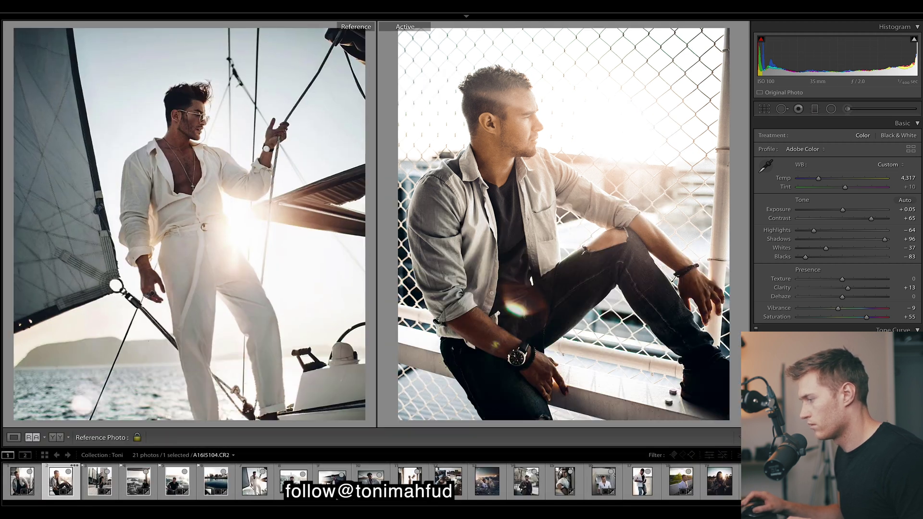
{"action": "left_click", "coordinate": [139, 486]}
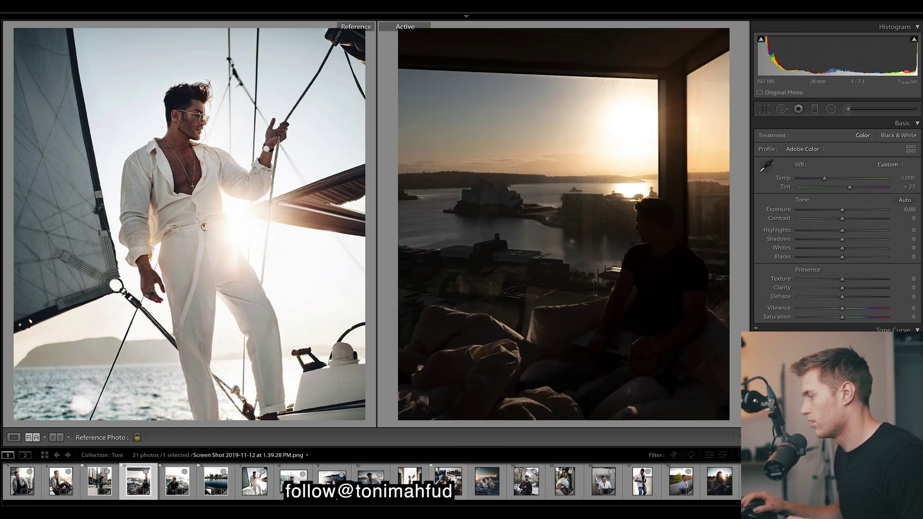
Apply the Yellow & Blue preset to the harbor-window photo, and set its exposure to +2.75 and color temperature to 4,223
{"action": "left_click", "coordinate": [2, 235]}
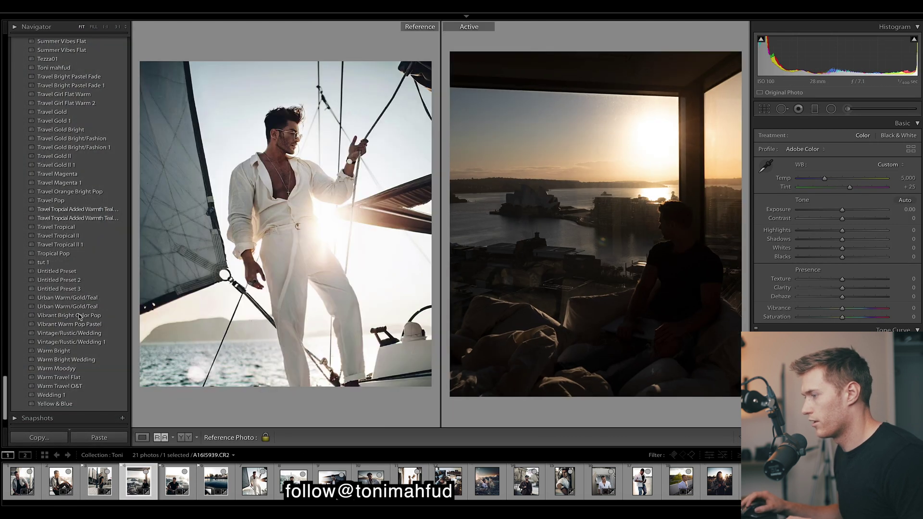
{"action": "left_click", "coordinate": [77, 405]}
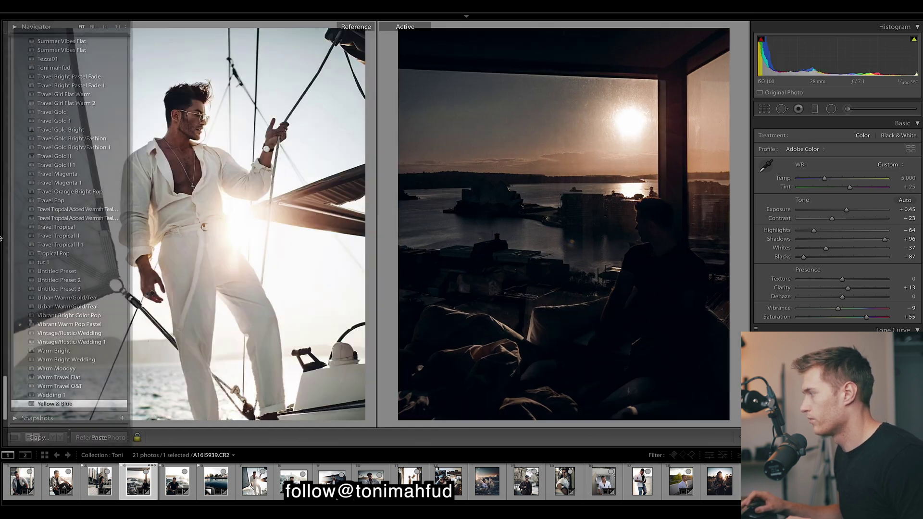
{"action": "left_click_drag", "start_coordinate": [872, 212], "coordinate": [864, 210]}
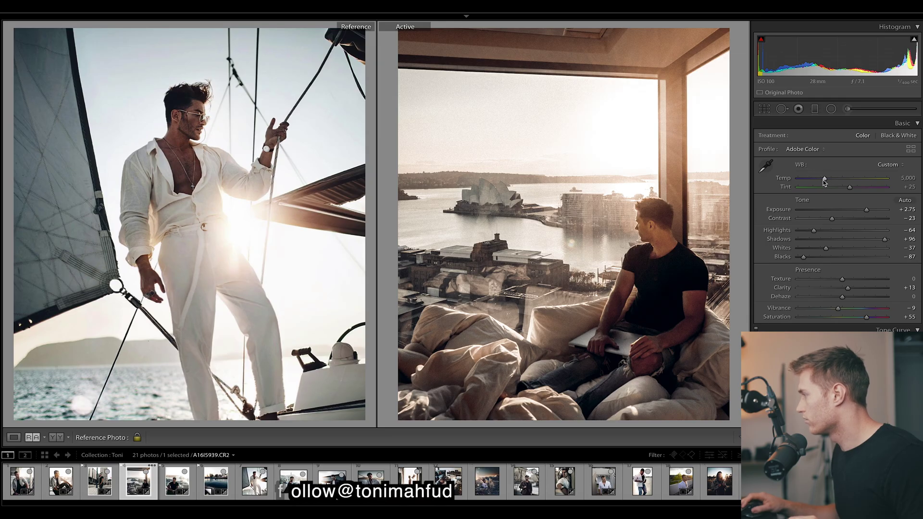
{"action": "left_click_drag", "start_coordinate": [825, 178], "coordinate": [816, 181]}
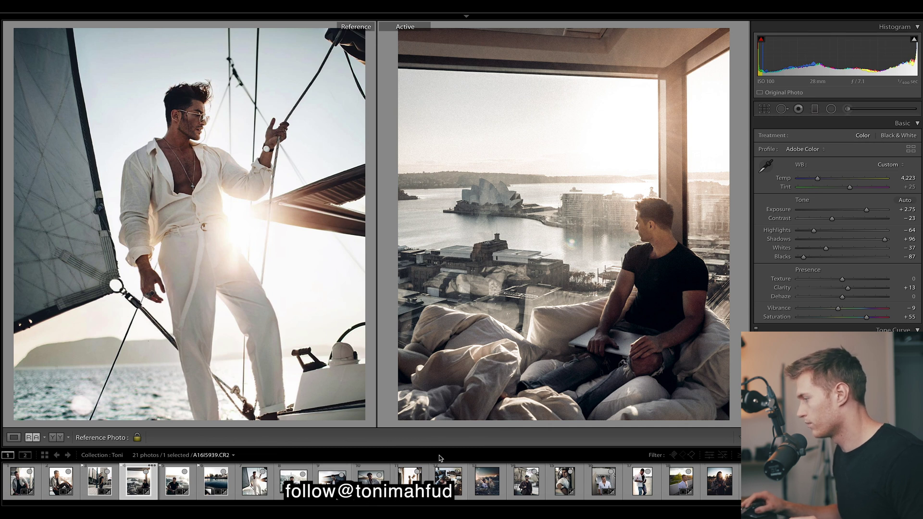
Set the harbor-window photo's contrast to -5 and clarity to +25
{"action": "left_click", "coordinate": [845, 220]}
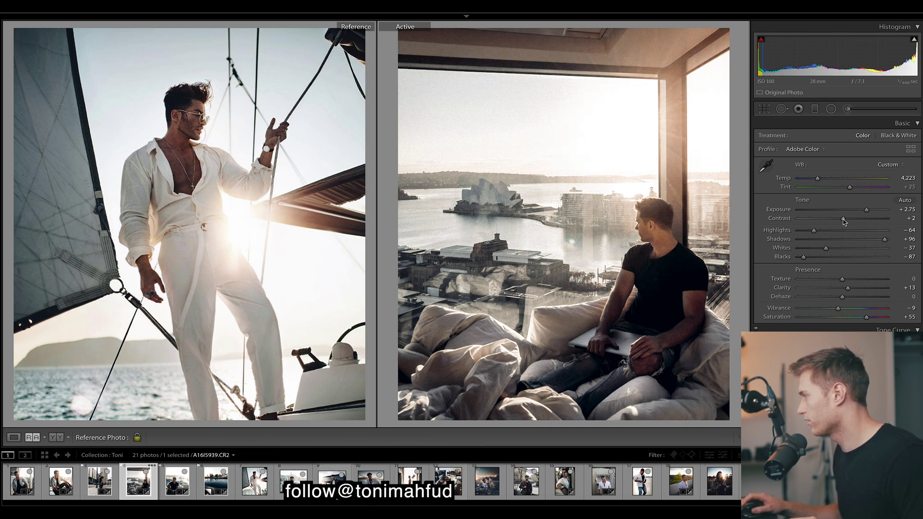
{"action": "left_click_drag", "start_coordinate": [842, 221], "coordinate": [840, 220]}
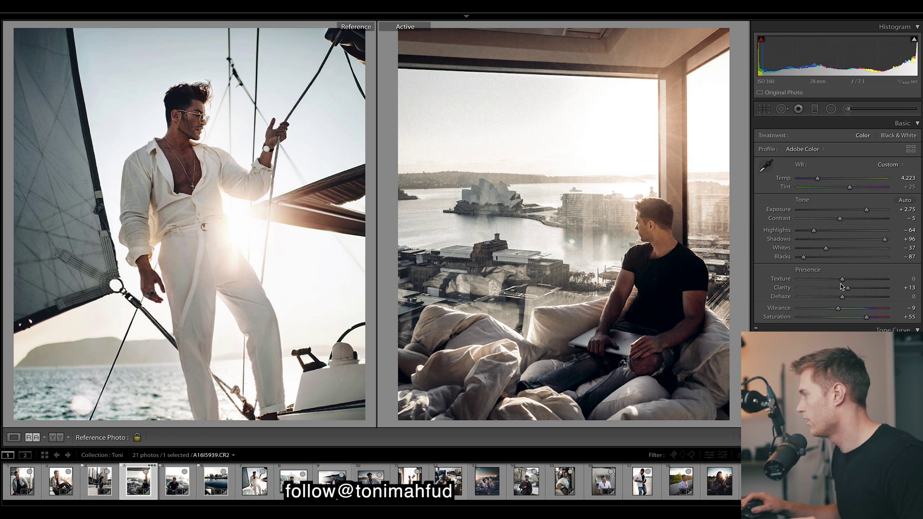
{"action": "left_click_drag", "start_coordinate": [848, 288], "coordinate": [854, 289]}
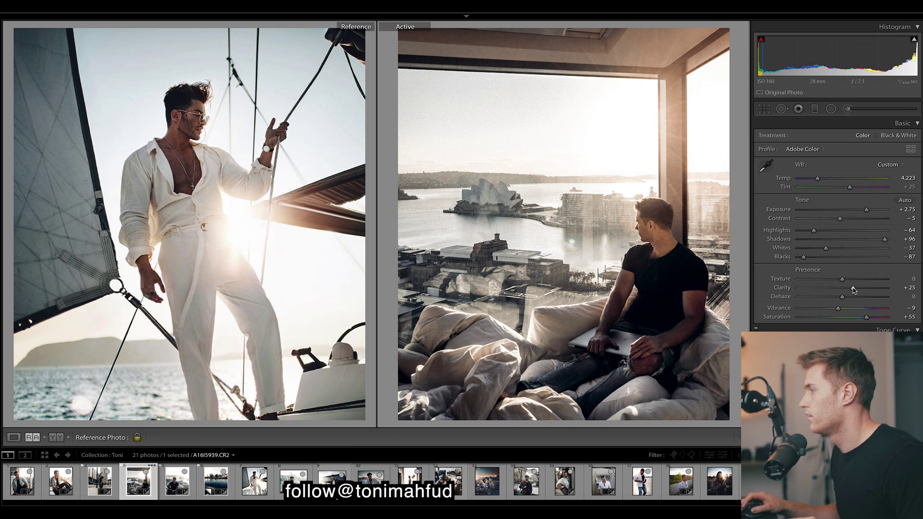
Set the harbor-window photo's orange hue to +14 and orange saturation to -73
{"action": "scroll", "coordinate": [880, 219], "scroll_direction": "down", "scroll_amount": 10}
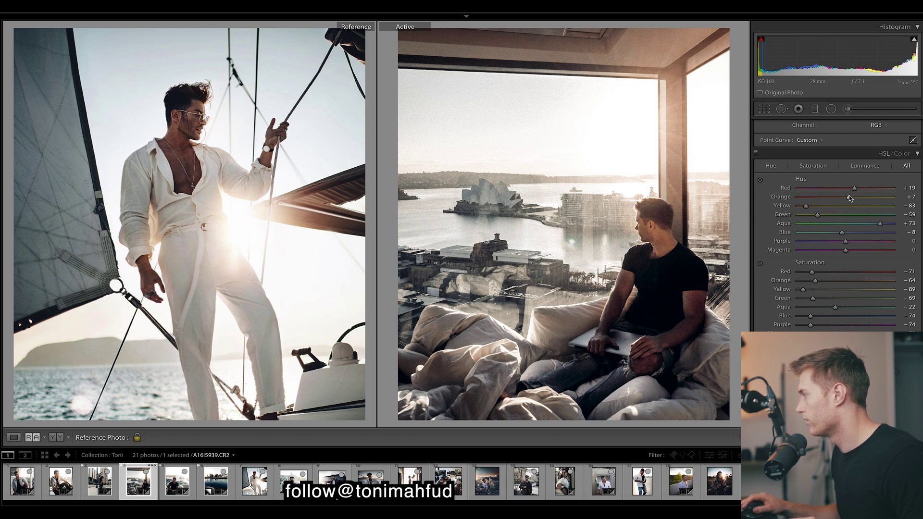
{"action": "left_click_drag", "start_coordinate": [849, 197], "coordinate": [853, 199]}
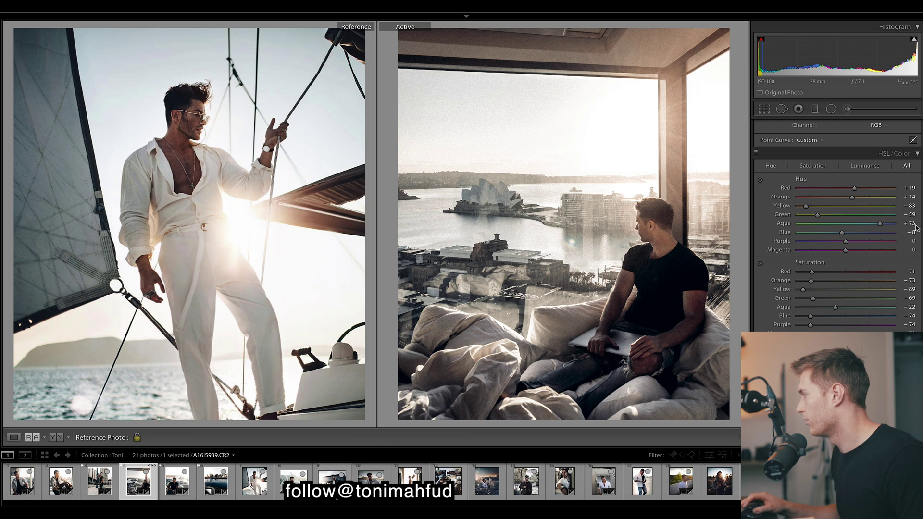
{"action": "scroll", "coordinate": [836, 216], "scroll_direction": "up", "scroll_amount": 10}
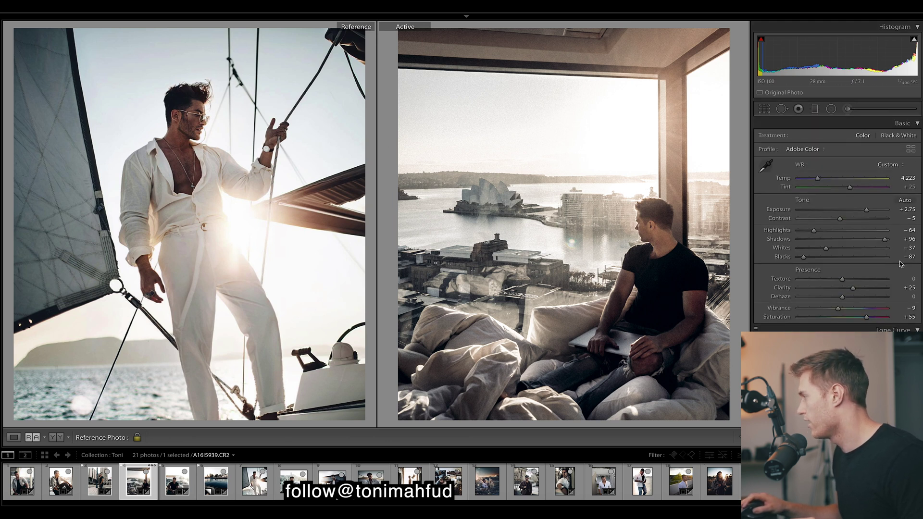
Set the harbor-window photo's grain amount to 29
{"action": "scroll", "coordinate": [837, 216], "scroll_direction": "down", "scroll_amount": 5}
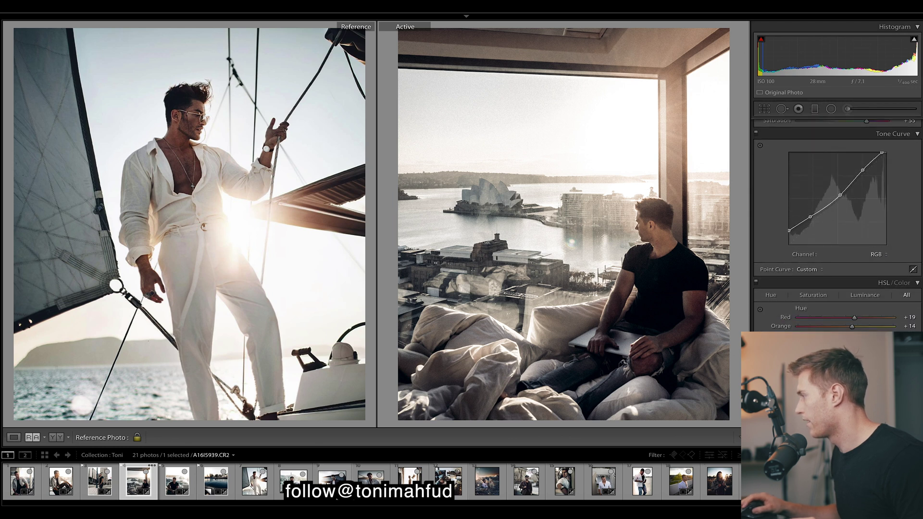
{"action": "scroll", "coordinate": [837, 216], "scroll_direction": "down", "scroll_amount": 15}
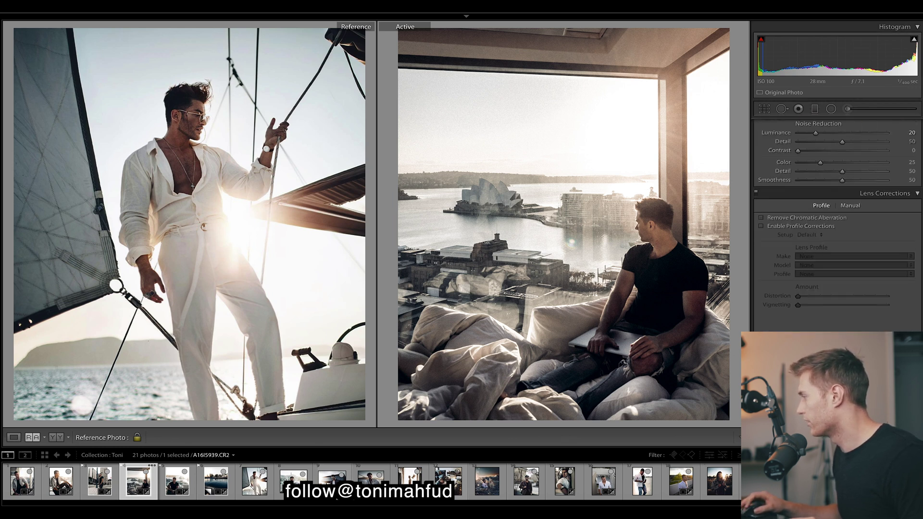
{"action": "scroll", "coordinate": [812, 264], "scroll_direction": "down", "scroll_amount": 1}
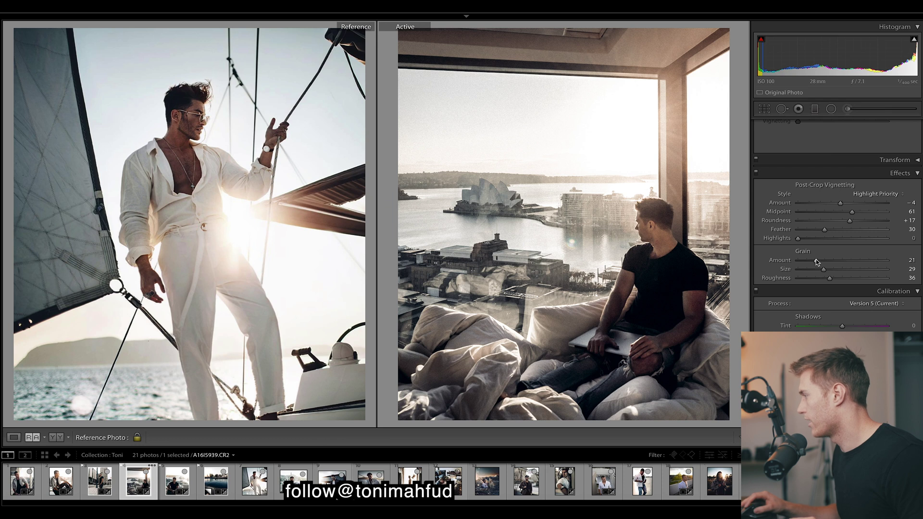
{"action": "left_click_drag", "start_coordinate": [815, 263], "coordinate": [818, 263]}
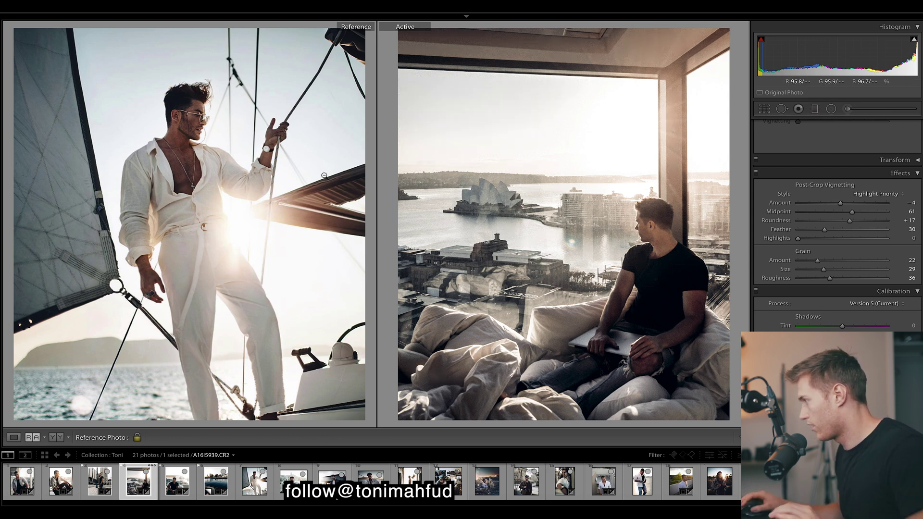
{"action": "left_click_drag", "start_coordinate": [828, 263], "coordinate": [834, 263]}
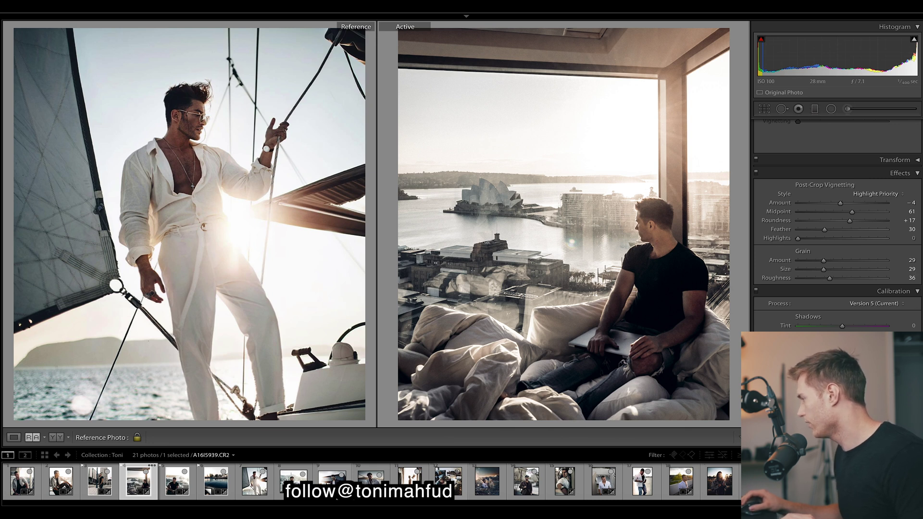
Set the harbor-window photo's color temperature to 3,994 and its tint to +19
{"action": "scroll", "coordinate": [836, 222], "scroll_direction": "up", "scroll_amount": 15}
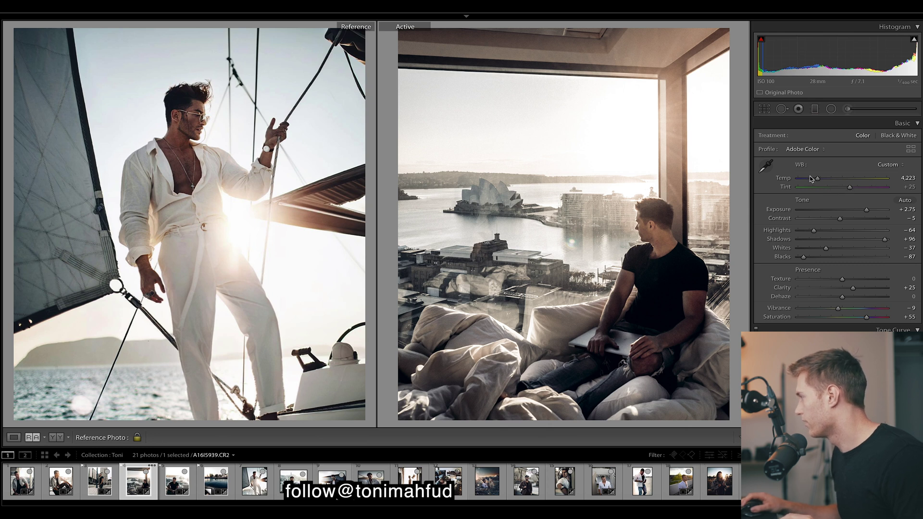
{"action": "left_click_drag", "start_coordinate": [817, 179], "coordinate": [815, 180]}
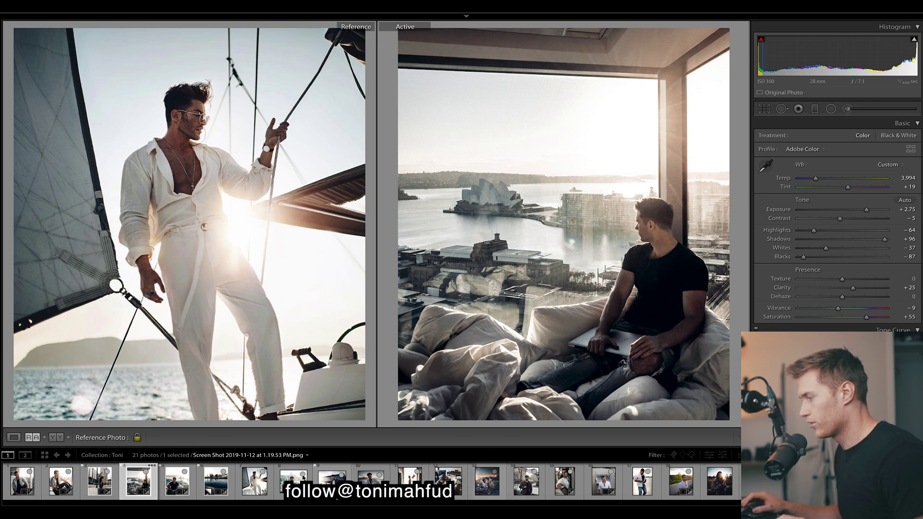
Load the rooftop pool photo with the black-jacket-and-car shot as its reference, and apply the Yellow & Blue preset
{"action": "left_click", "coordinate": [217, 486]}
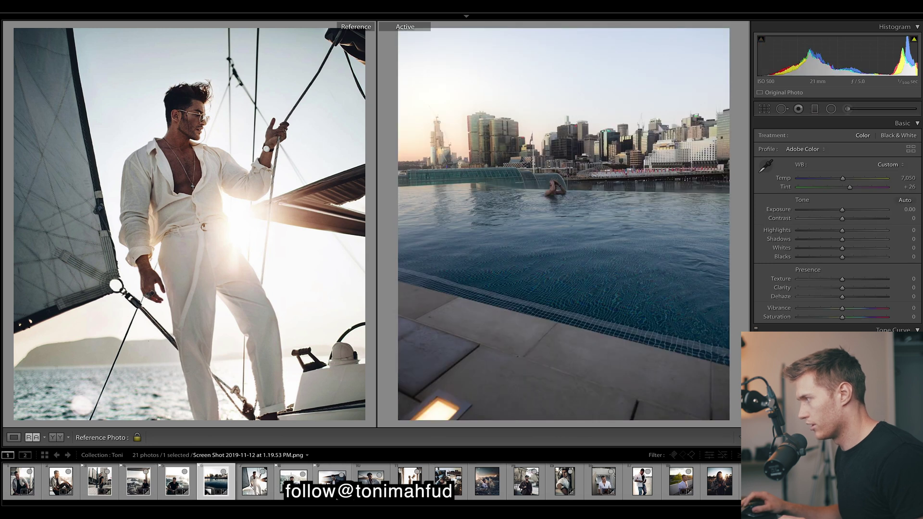
{"action": "left_click_drag", "start_coordinate": [332, 481], "coordinate": [264, 303]}
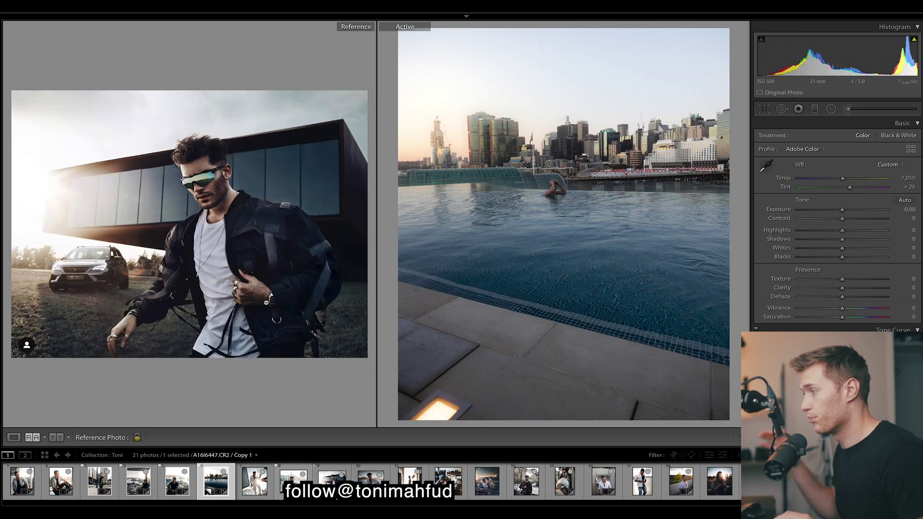
{"action": "mouse_move", "coordinate": [1, 235]}
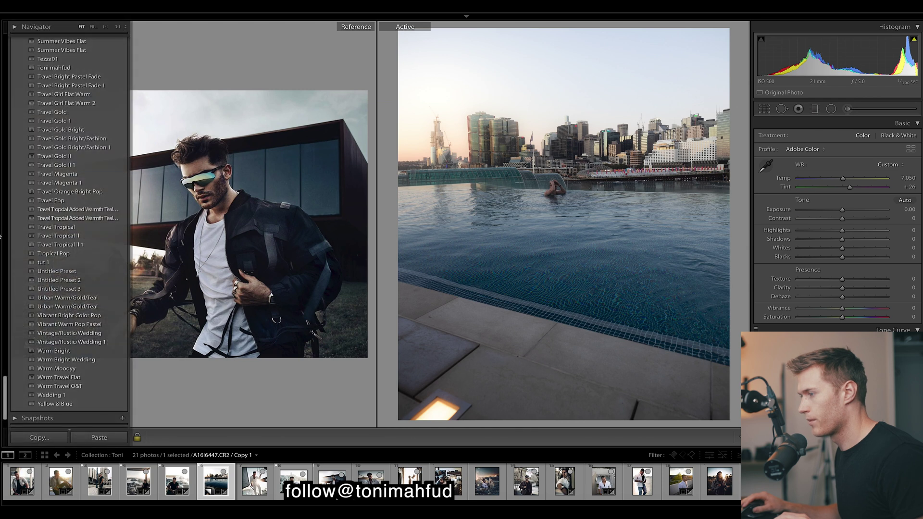
{"action": "left_click", "coordinate": [66, 406]}
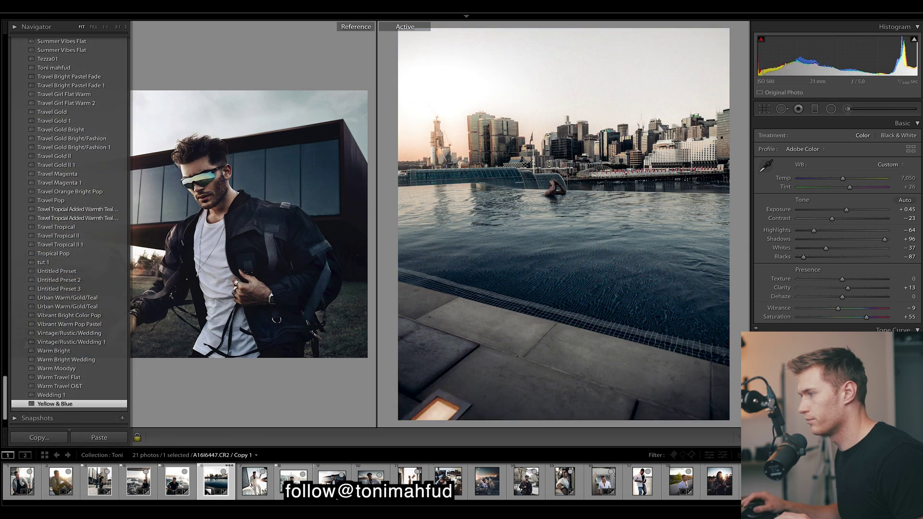
{"action": "left_click", "coordinate": [2, 235]}
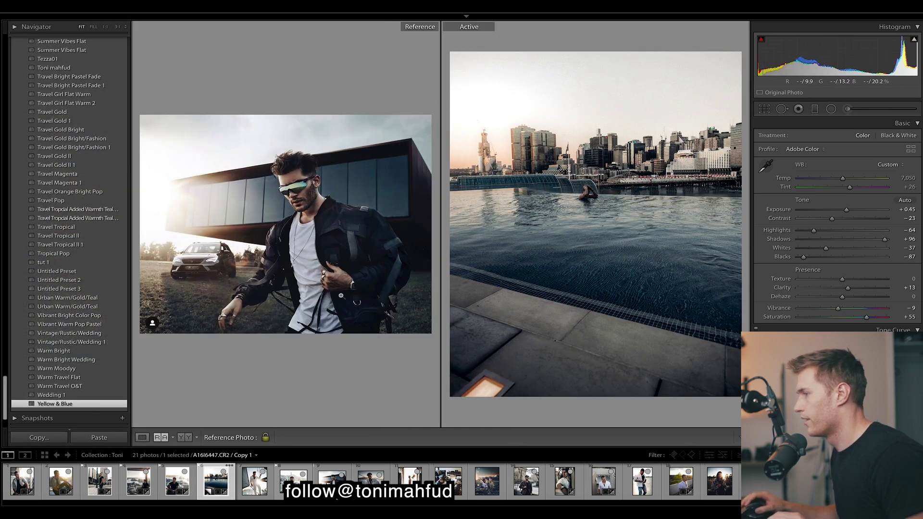
{"action": "left_click", "coordinate": [3, 235]}
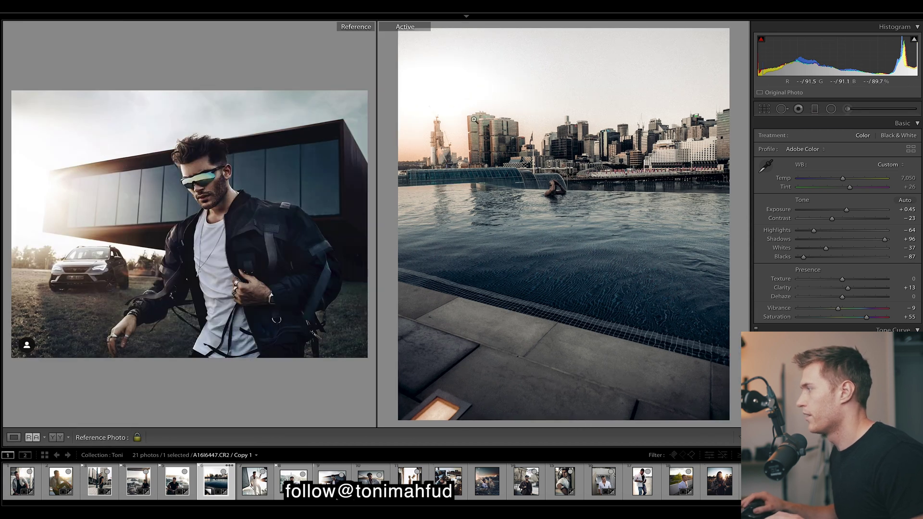
Try an exposure of 0.91 and a temperature of 15 on the pool photo's sky radial filter, undoing each change
{"action": "left_click", "coordinate": [831, 109]}
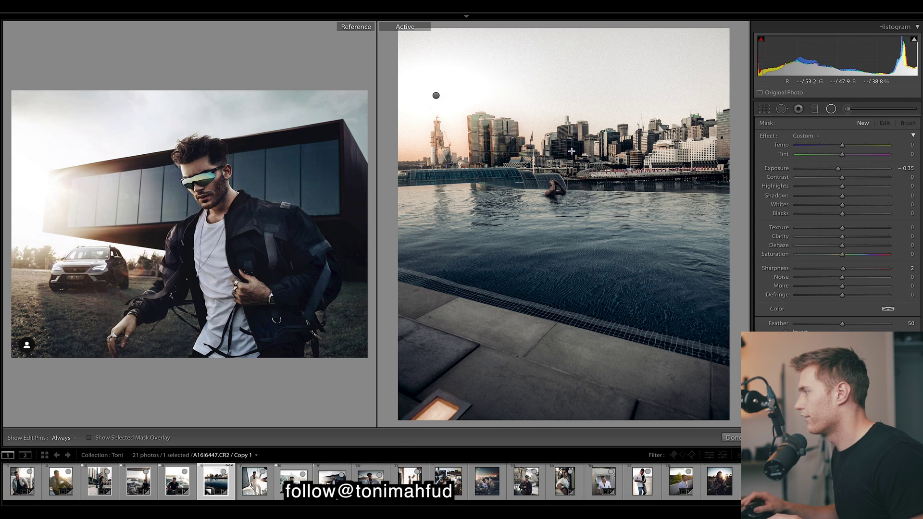
{"action": "left_click", "coordinate": [435, 95]}
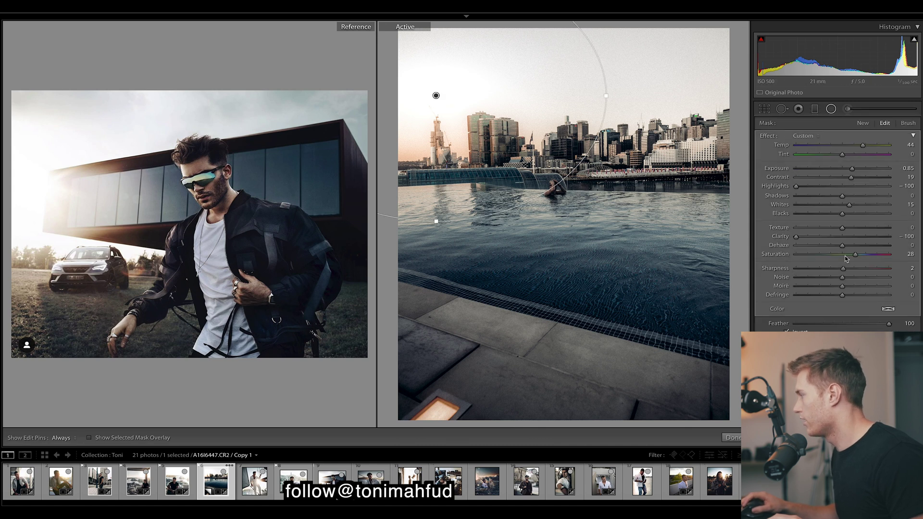
{"action": "left_click_drag", "start_coordinate": [798, 236], "coordinate": [670, 239]}
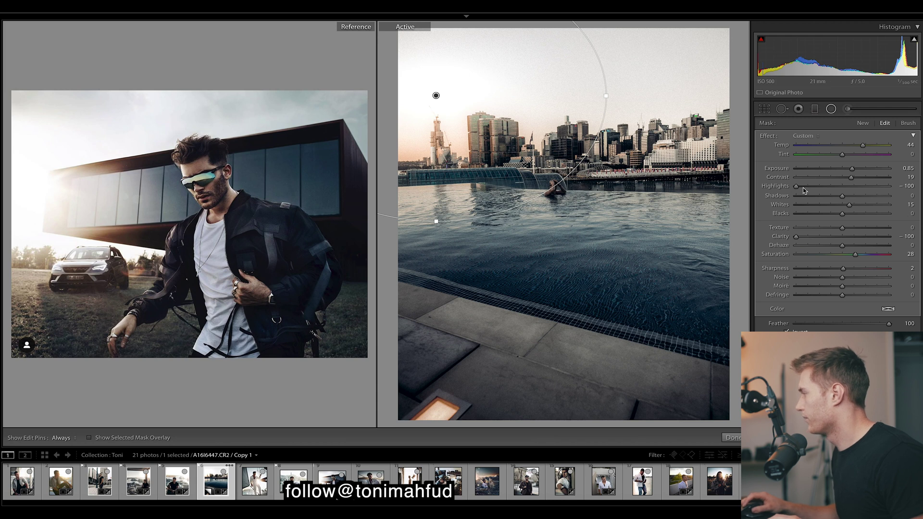
{"action": "left_click_drag", "start_coordinate": [796, 187], "coordinate": [677, 191]}
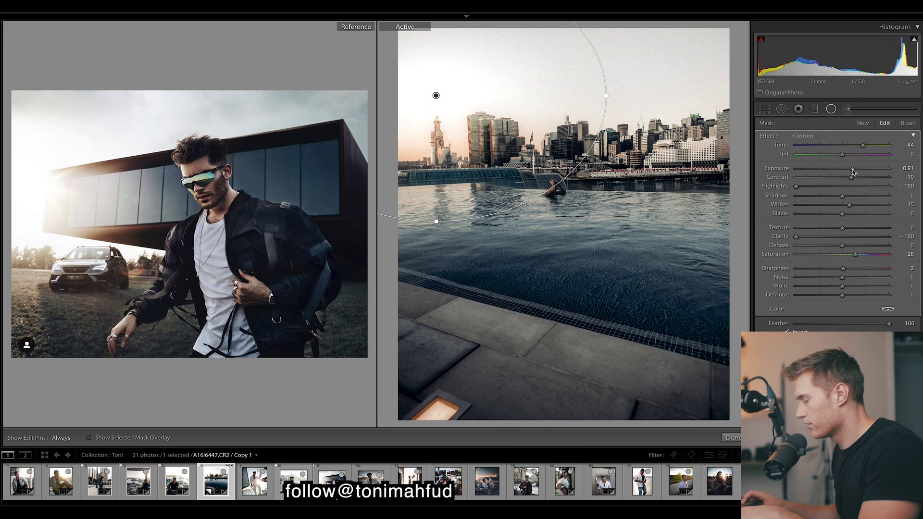
{"action": "key", "text": "ctrl+z"}
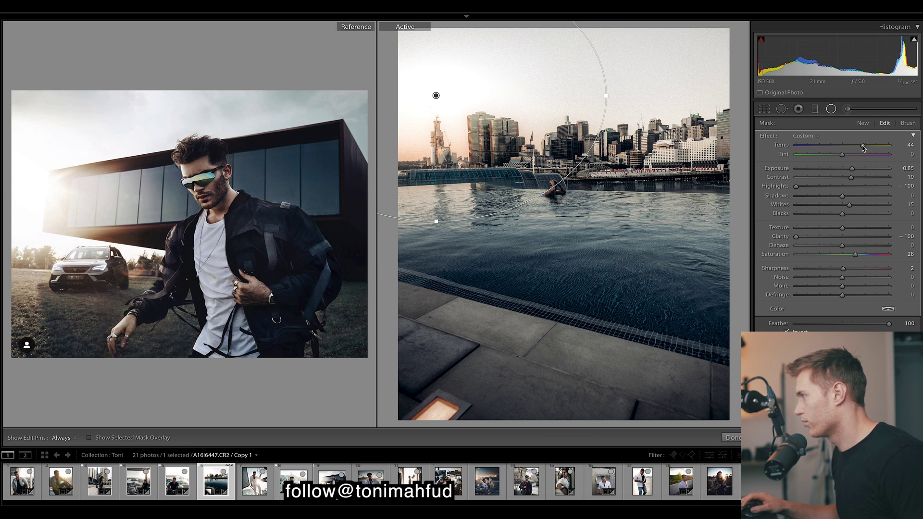
{"action": "mouse_move", "coordinate": [864, 148]}
{"action": "left_mouse_down"}
{"action": "mouse_move", "coordinate": [839, 147]}
{"action": "mouse_move", "coordinate": [857, 148]}
{"action": "left_mouse_up"}
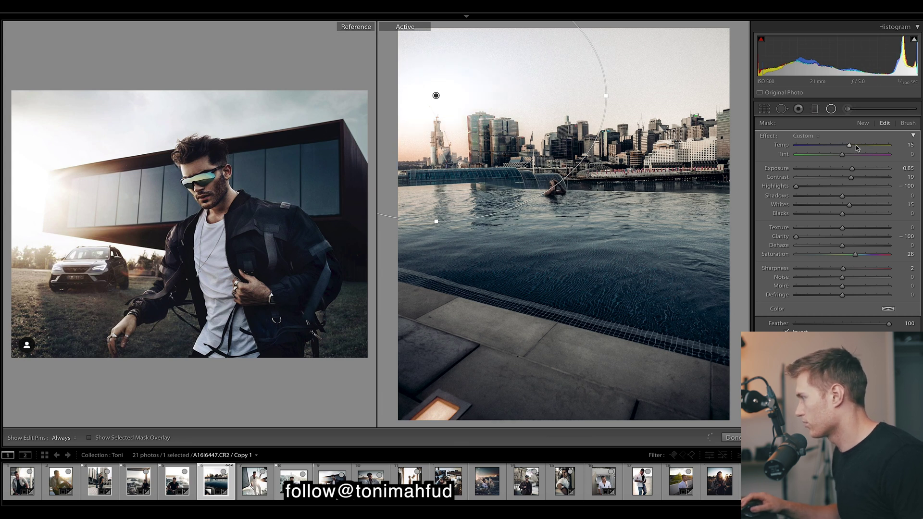
{"action": "key", "text": "ctrl+z"}
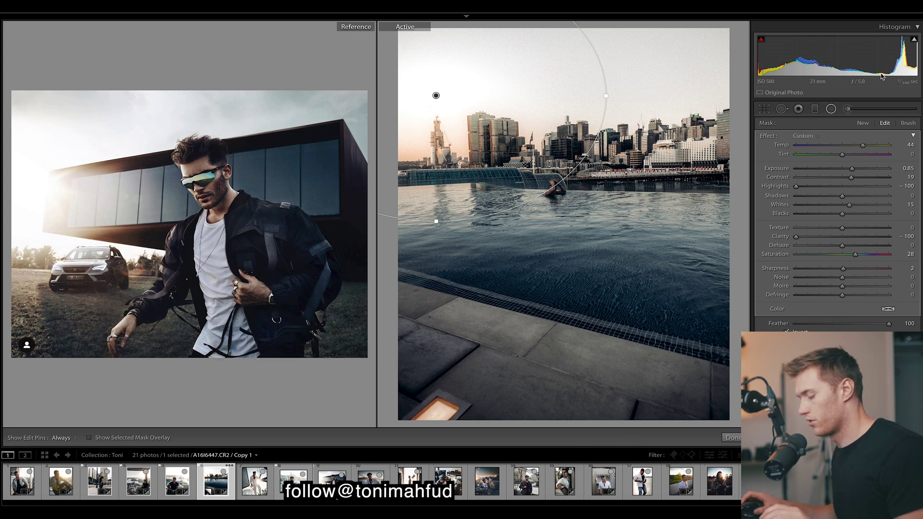
{"action": "left_click", "coordinate": [731, 438]}
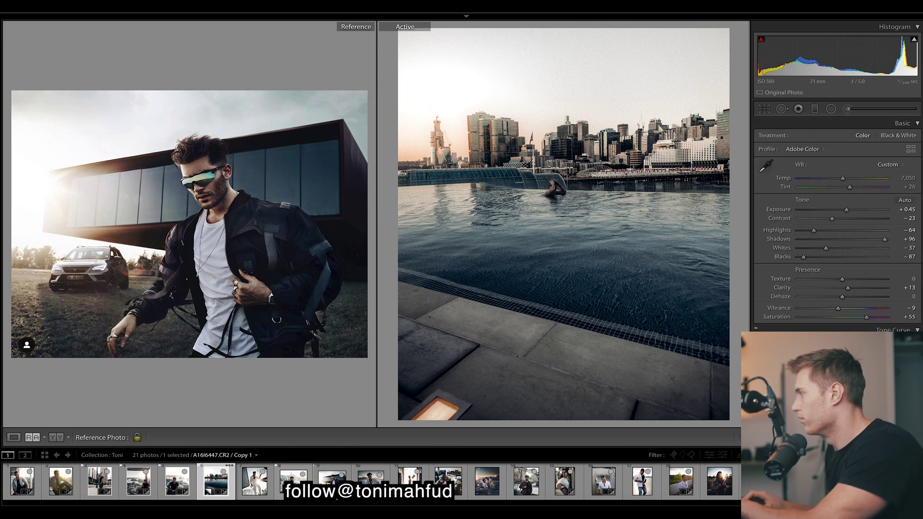
Compare the edited pool photo with its before version and with its fully reset state, restoring the edit
{"action": "key", "text": "backslash"}
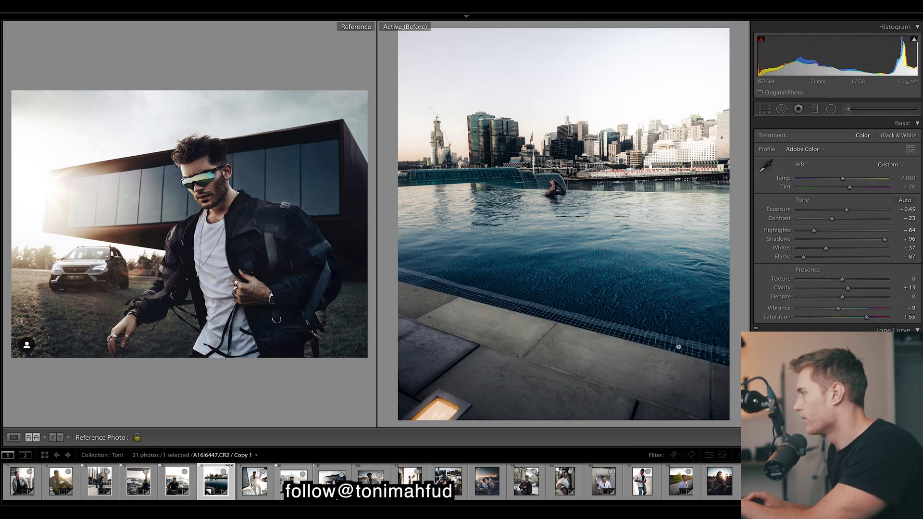
{"action": "key", "text": "backslash"}
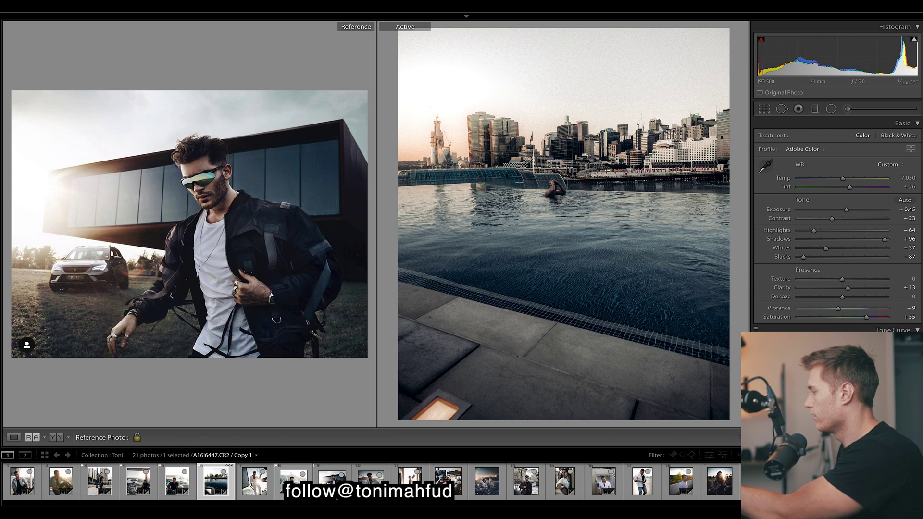
{"action": "key", "text": "ctrl+shift+r"}
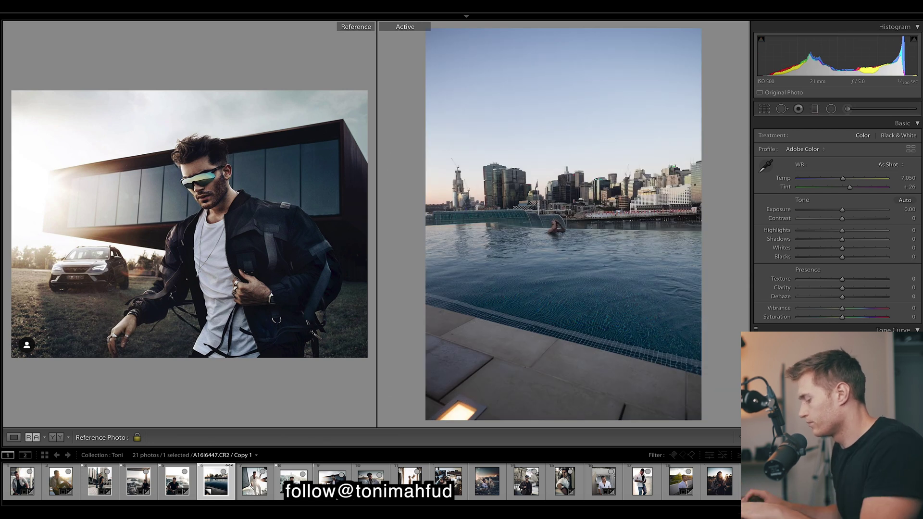
{"action": "key", "text": "ctrl+z"}
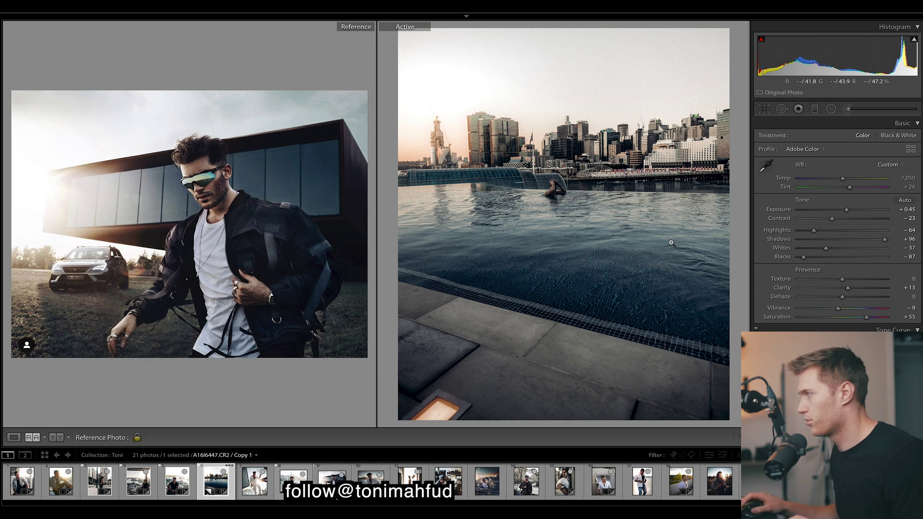
Try raising the pool photo's tint to +31, and undo the change
{"action": "left_click", "coordinate": [848, 110]}
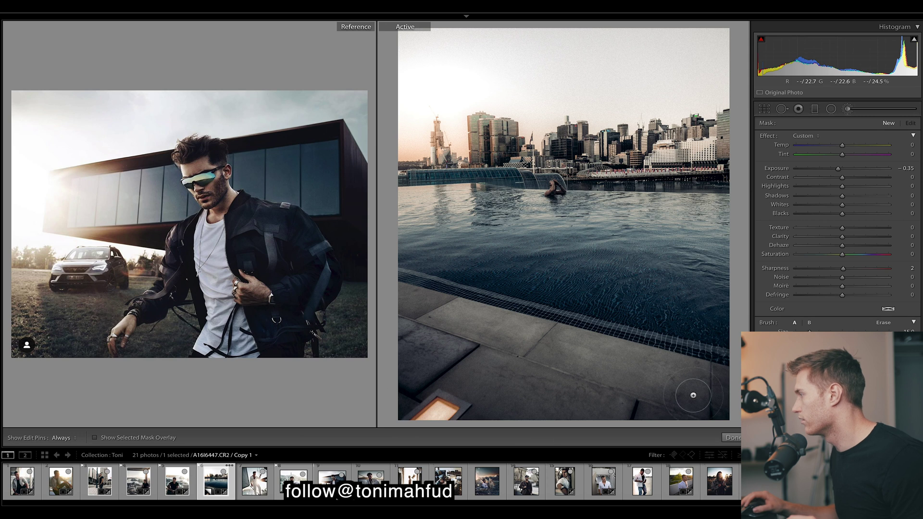
{"action": "left_click", "coordinate": [732, 438]}
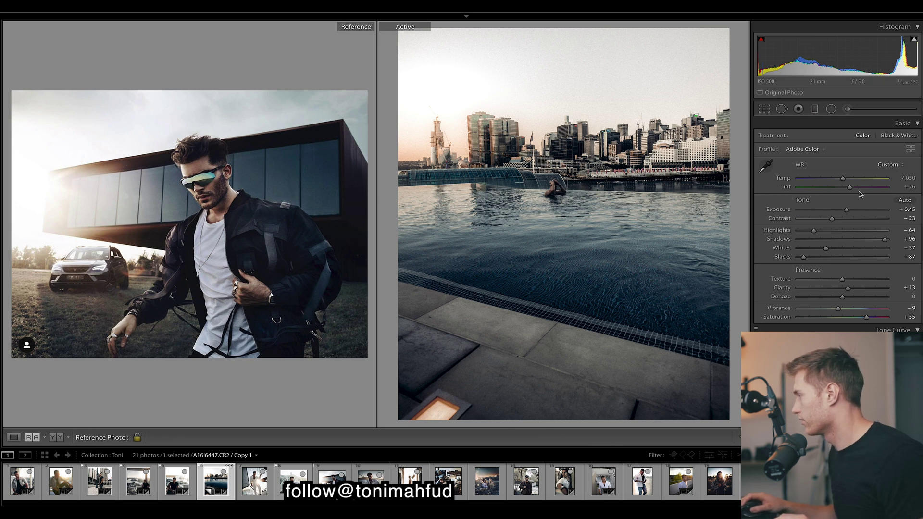
{"action": "left_click_drag", "start_coordinate": [850, 188], "coordinate": [851, 189]}
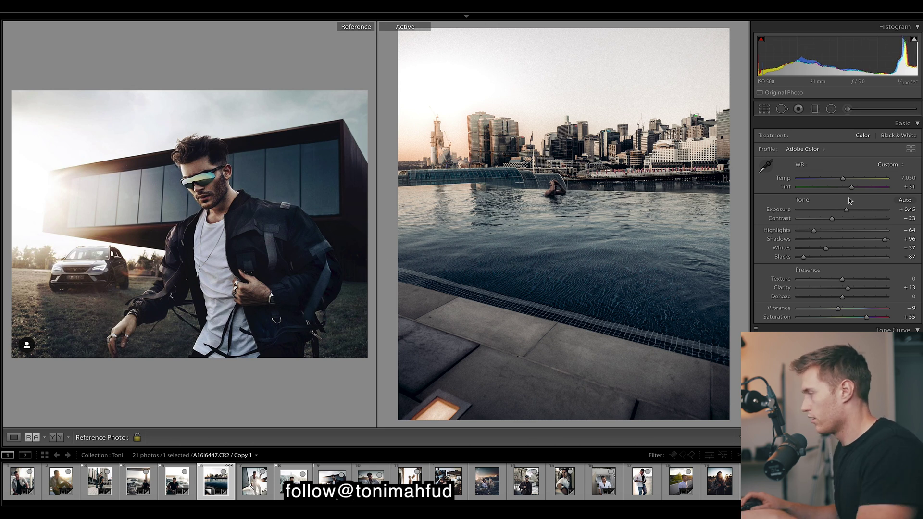
{"action": "key", "text": "ctrl+z"}
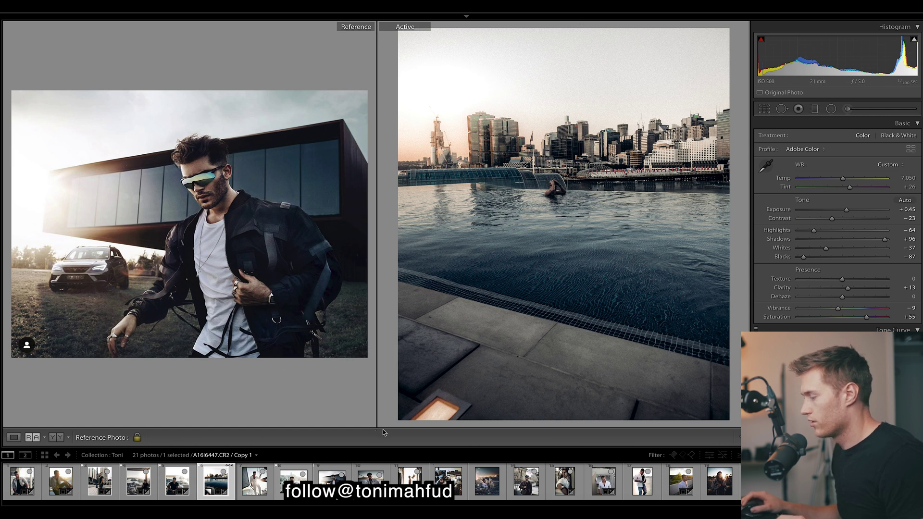
Load the backlit seated harbor portrait with the denim-jacket shot as its reference, and apply the Yellow & Blue preset
{"action": "left_click", "coordinate": [176, 483]}
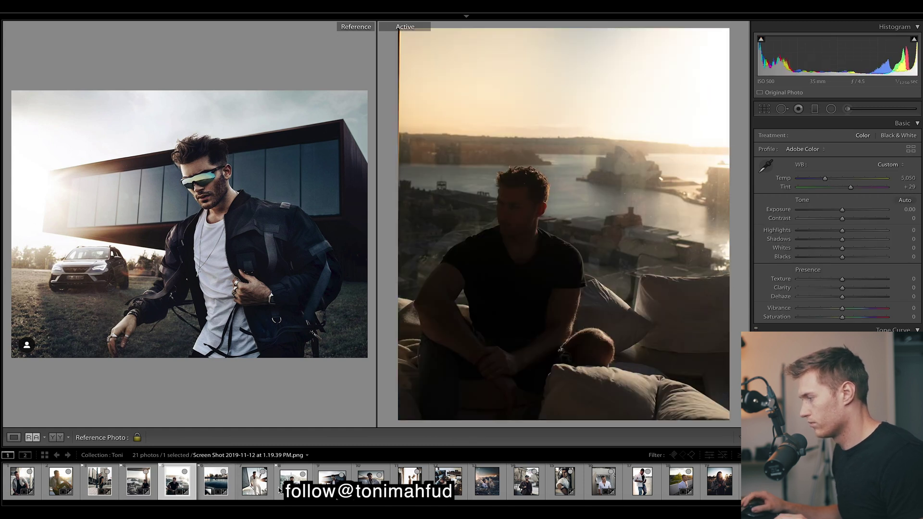
{"action": "left_click_drag", "start_coordinate": [293, 481], "coordinate": [260, 318]}
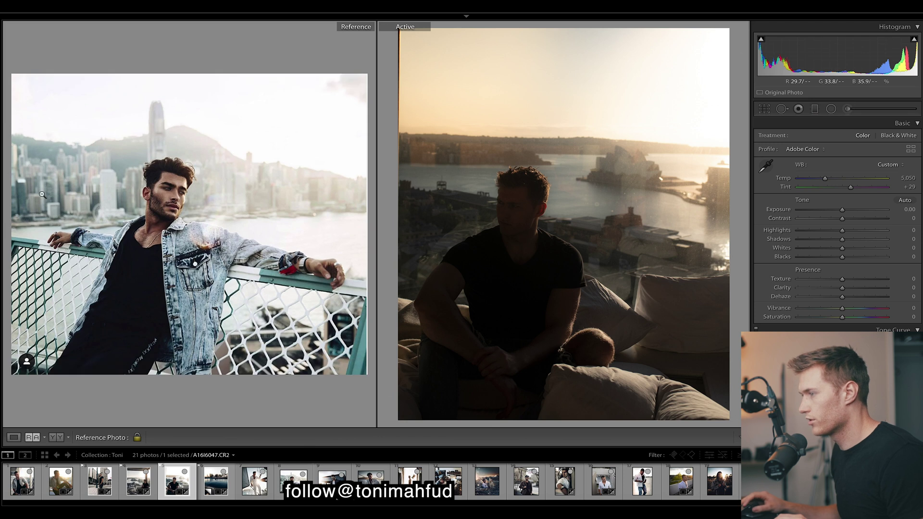
{"action": "key", "text": "F7"}
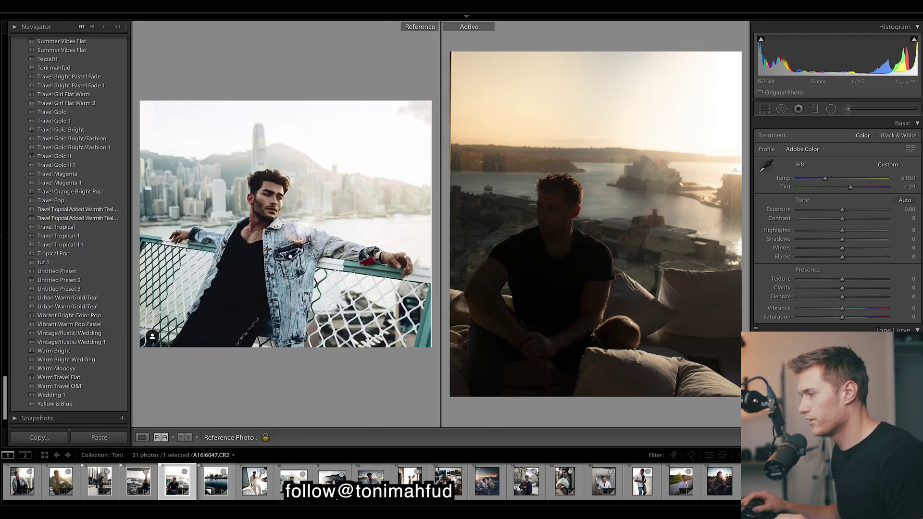
{"action": "left_click", "coordinate": [66, 404]}
{"action": "left_click", "coordinate": [2, 236]}
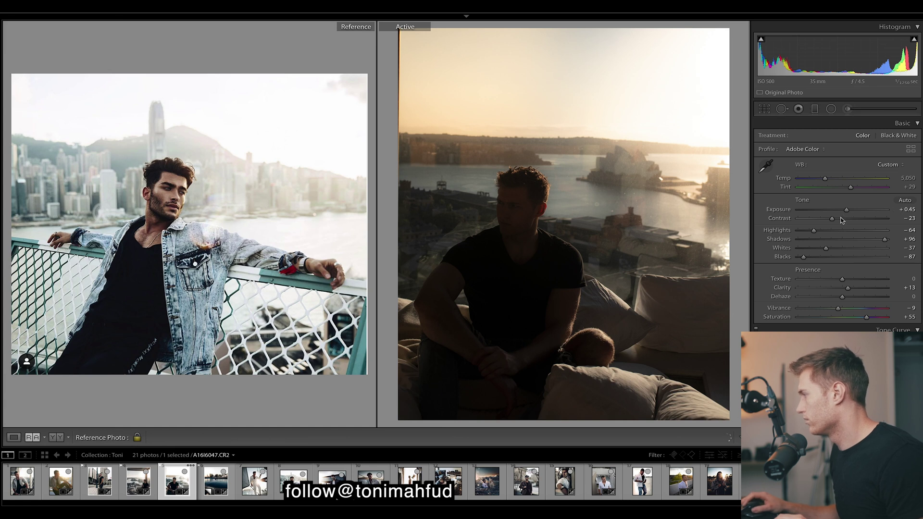
Set the seated portrait's exposure to +1.45, contrast to +52 and color temperature to 4,362
{"action": "left_click_drag", "start_coordinate": [847, 210], "coordinate": [860, 211]}
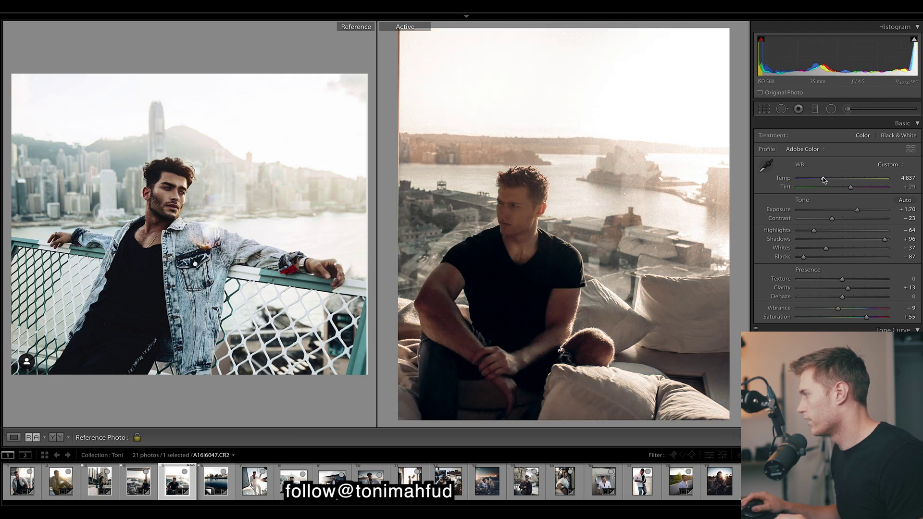
{"action": "left_click_drag", "start_coordinate": [825, 180], "coordinate": [821, 180]}
{"action": "left_click_drag", "start_coordinate": [850, 221], "coordinate": [857, 220]}
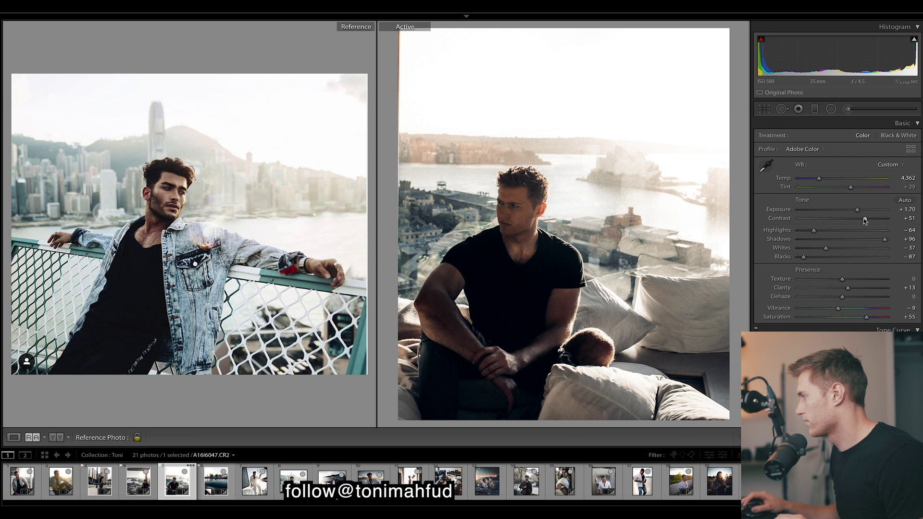
{"action": "left_click_drag", "start_coordinate": [862, 212], "coordinate": [858, 210]}
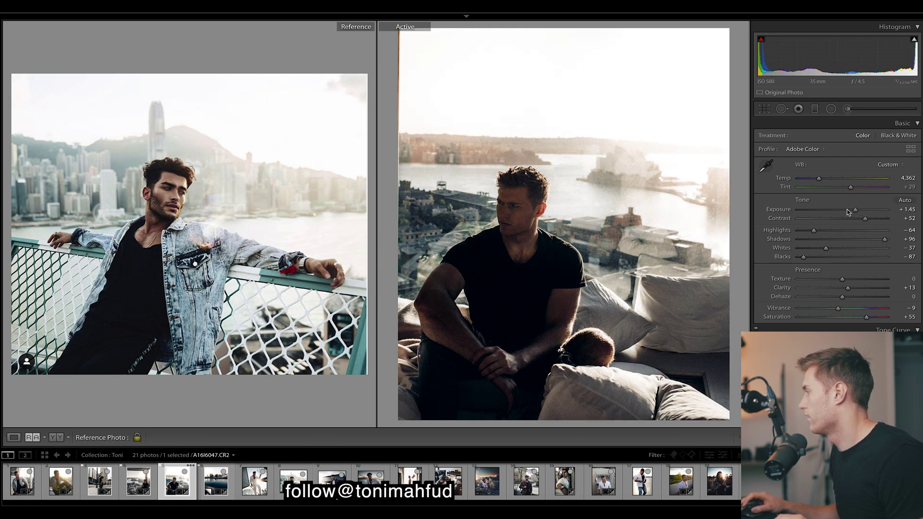
Try deleting the warm radial filter in the upper-left corner of the seated portrait's sky, and undo the deletion
{"action": "left_click", "coordinate": [831, 109]}
{"action": "left_click", "coordinate": [436, 33]}
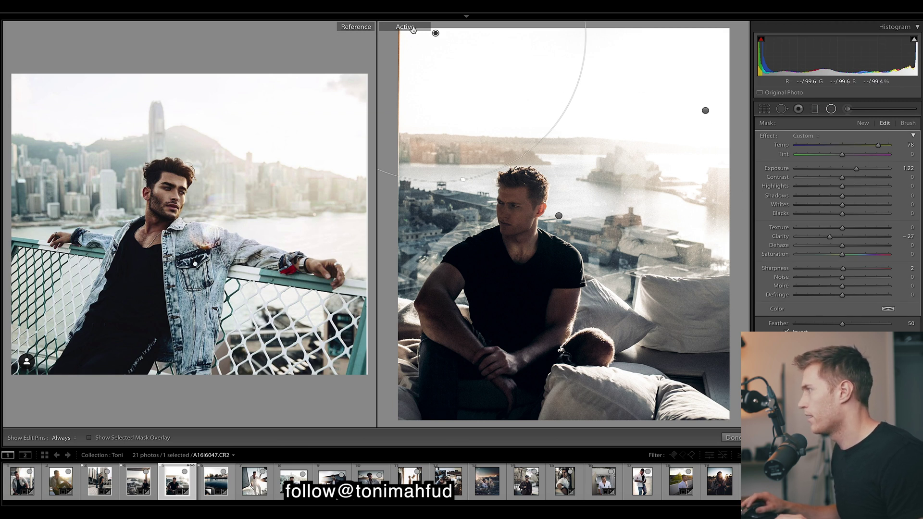
{"action": "right_click", "coordinate": [437, 31]}
{"action": "left_click", "coordinate": [449, 43]}
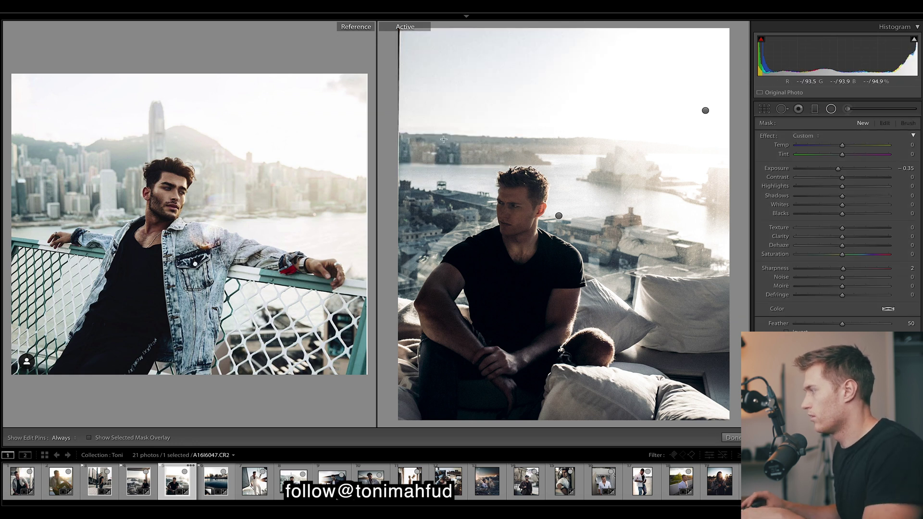
{"action": "key", "text": "ctrl+z"}
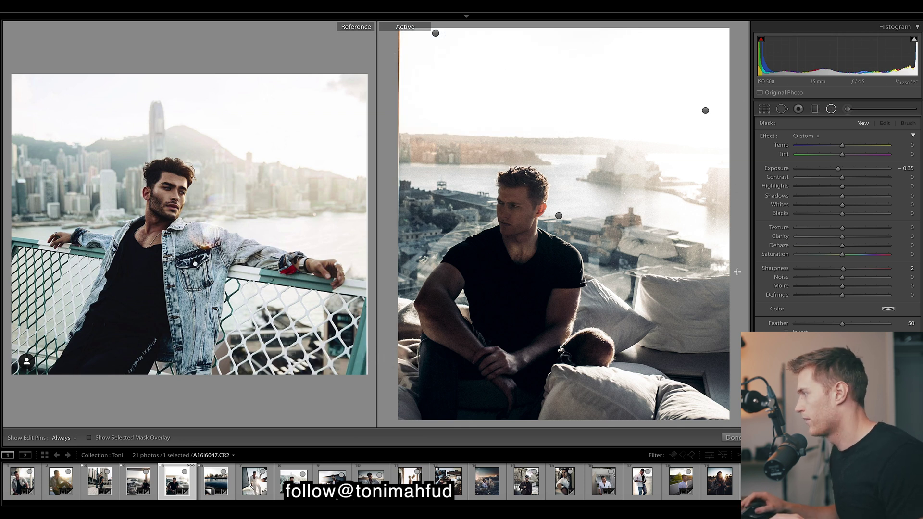
Examine the brush adjustments on the seated portrait's face and hair, and close the brush editing
{"action": "left_click", "coordinate": [848, 110]}
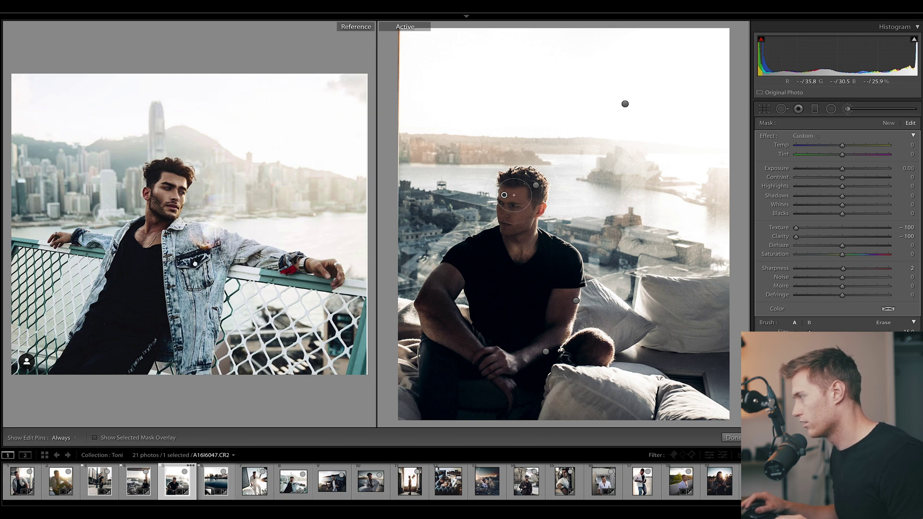
{"action": "mouse_move", "coordinate": [537, 190]}
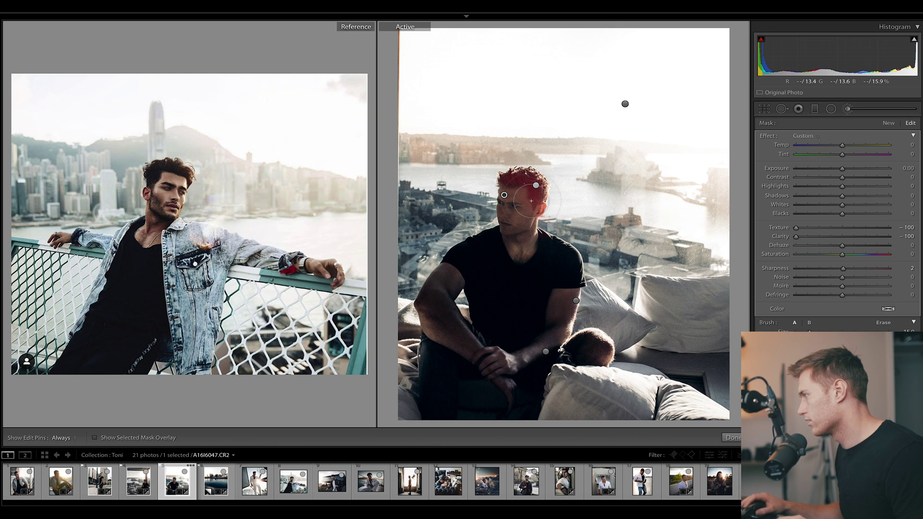
{"action": "left_click", "coordinate": [536, 185]}
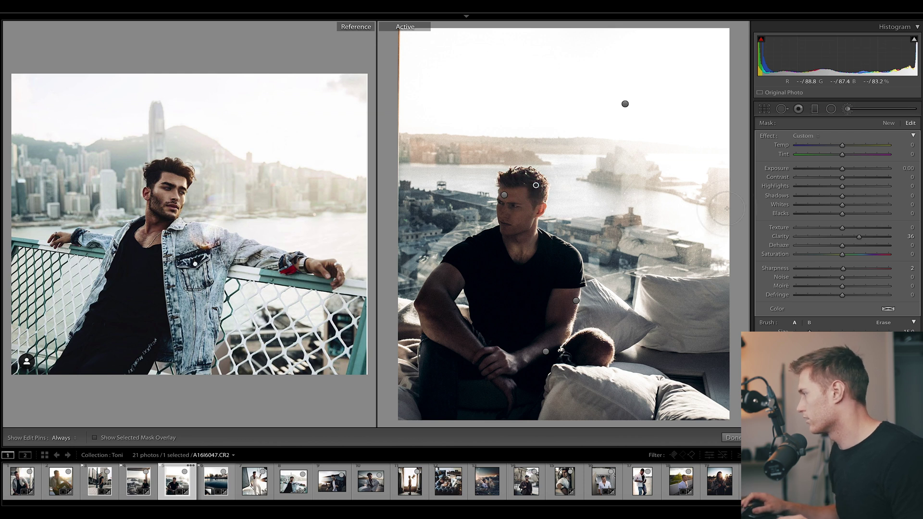
{"action": "left_click", "coordinate": [732, 438]}
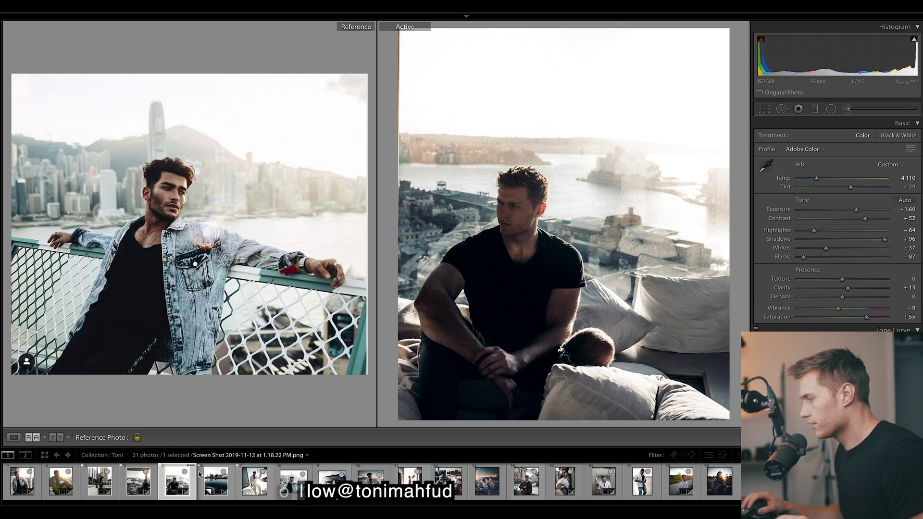
Load the full-length street portrait with the "Private Property" fence shot as its reference, and apply the Yellow & Blue preset
{"action": "left_click", "coordinate": [102, 485]}
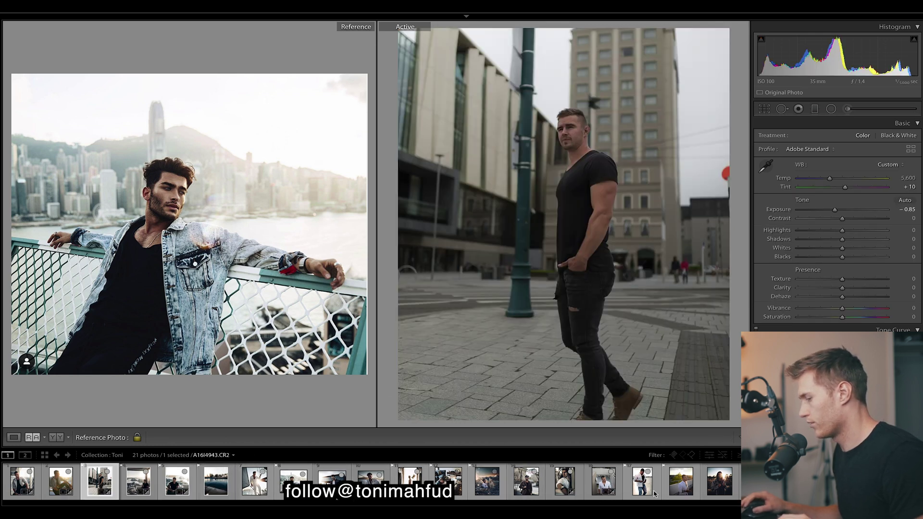
{"action": "left_click_drag", "start_coordinate": [568, 481], "coordinate": [326, 329]}
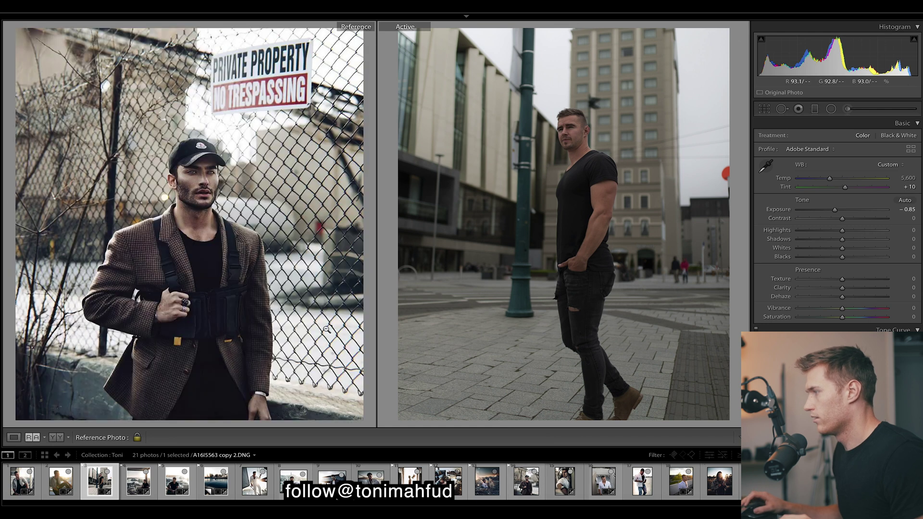
{"action": "mouse_move", "coordinate": [1, 268]}
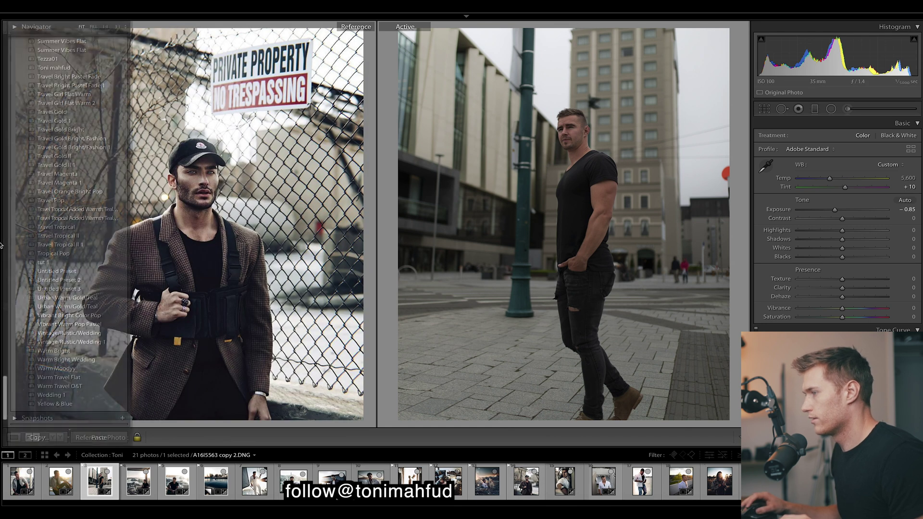
{"action": "left_click", "coordinate": [54, 404]}
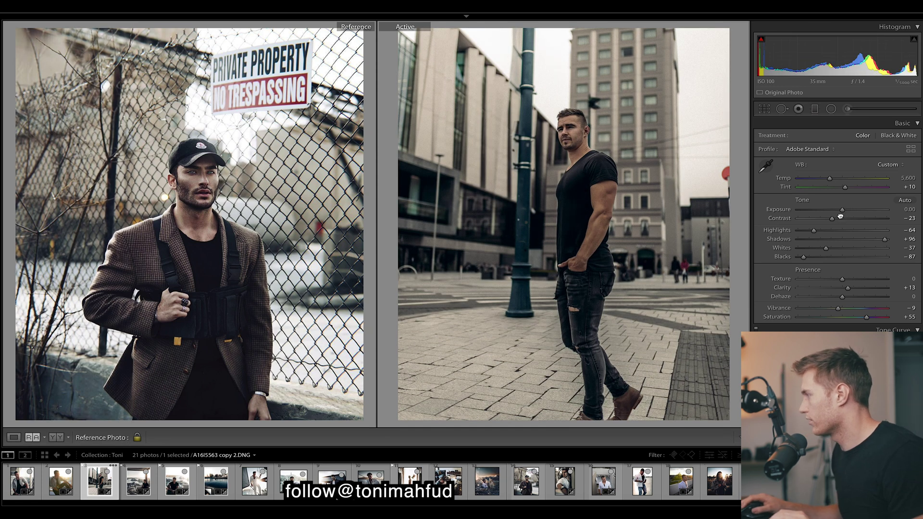
Set the street portrait's exposure to +0.35 and contrast to +8, and inspect the building and the black T-shirt up close
{"action": "left_click_drag", "start_coordinate": [842, 210], "coordinate": [847, 226]}
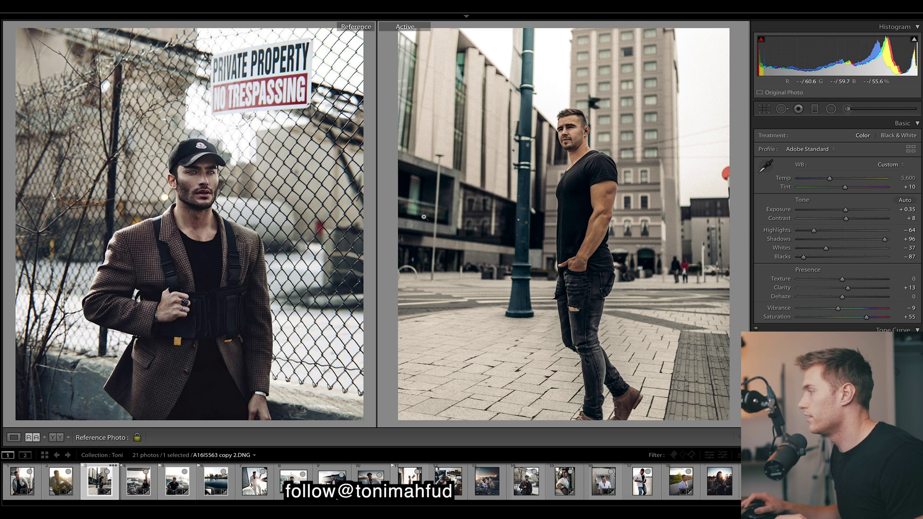
{"action": "left_click", "coordinate": [443, 194]}
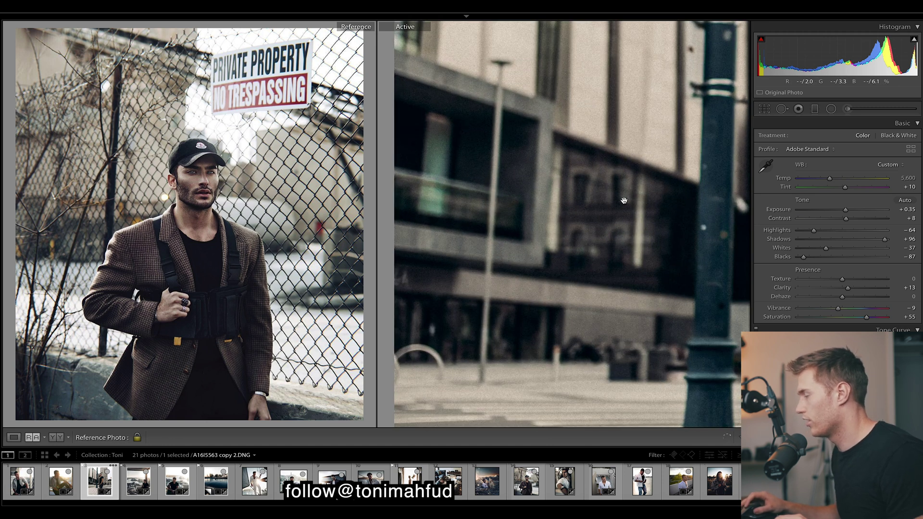
{"action": "left_click", "coordinate": [540, 158]}
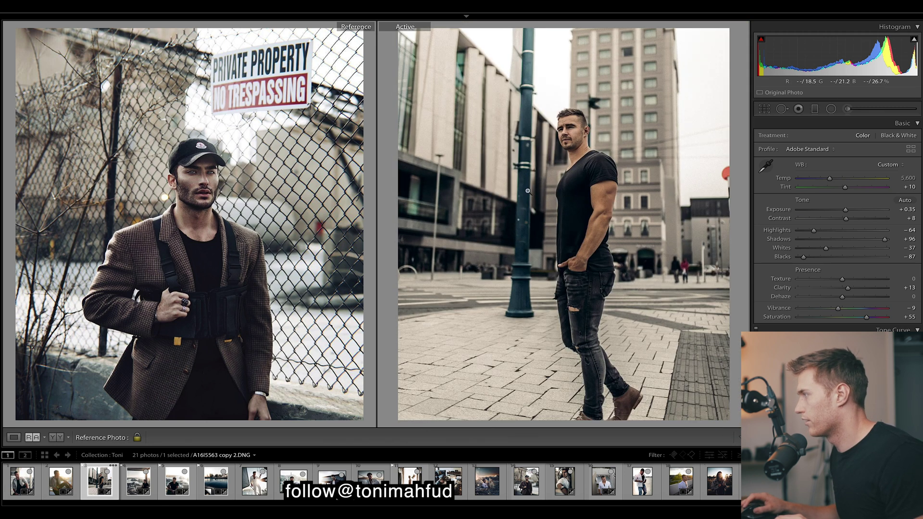
{"action": "left_click", "coordinate": [585, 191]}
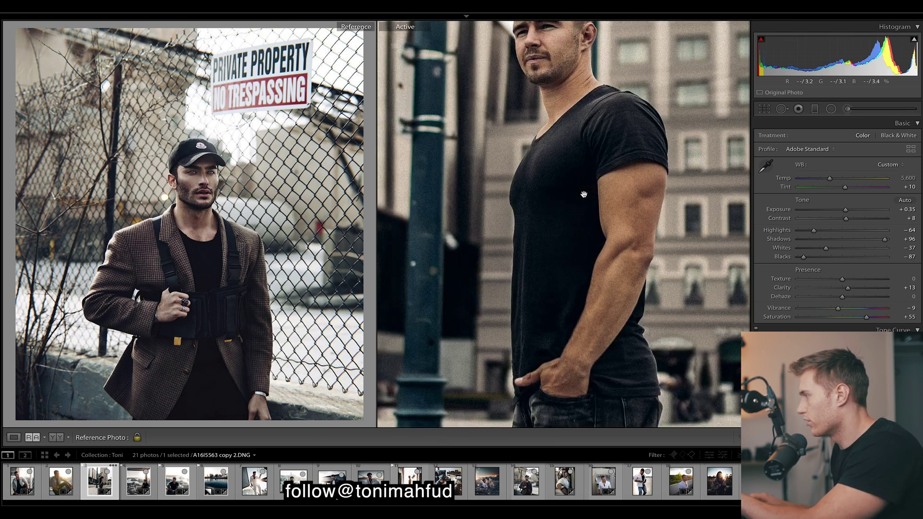
{"action": "left_click", "coordinate": [584, 194]}
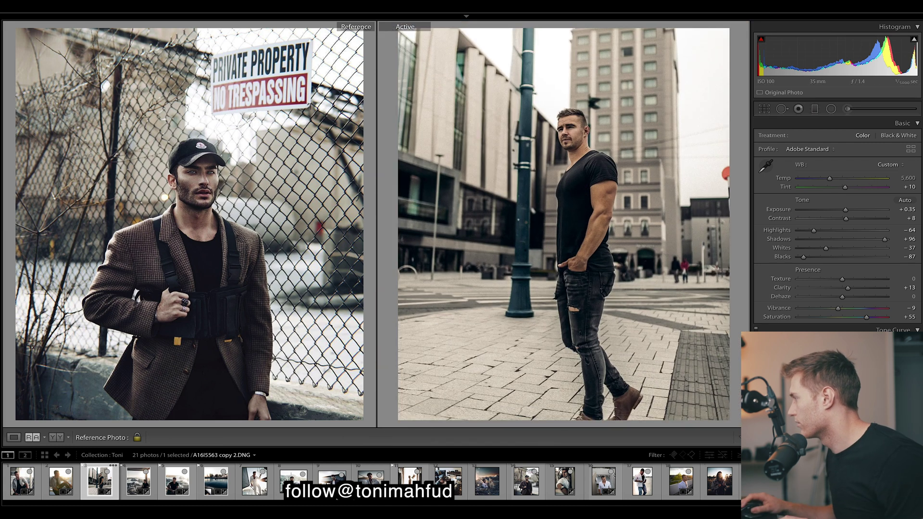
Set the street portrait's whites to −43
{"action": "scroll", "coordinate": [869, 235], "scroll_direction": "down", "scroll_amount": 10}
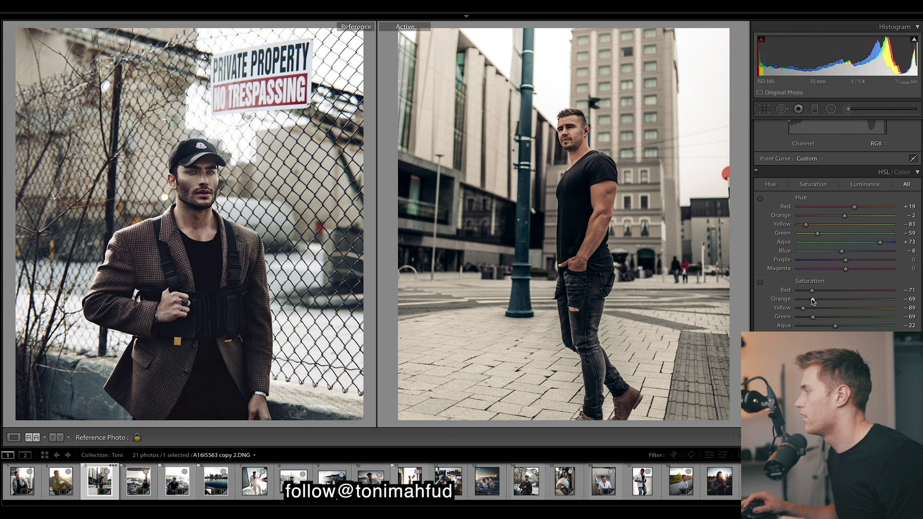
{"action": "scroll", "coordinate": [892, 215], "scroll_direction": "up", "scroll_amount": 5}
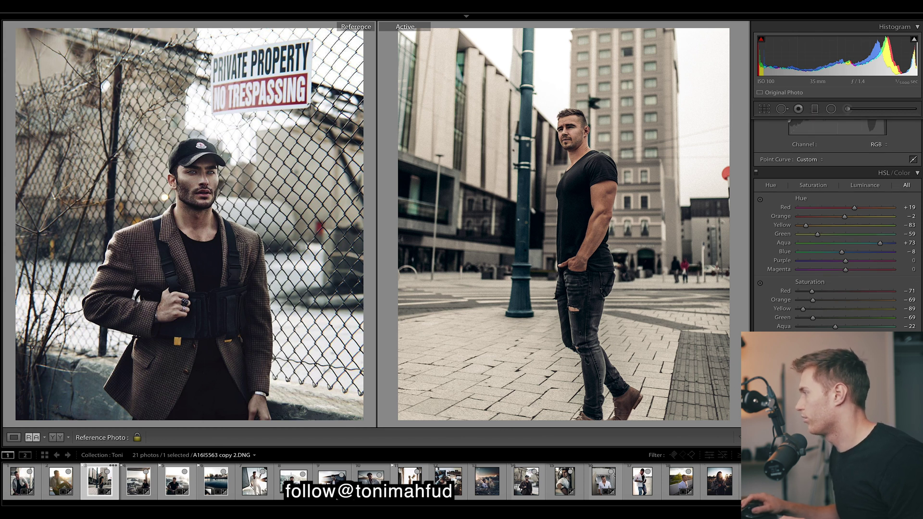
{"action": "left_click_drag", "start_coordinate": [841, 249], "coordinate": [822, 249]}
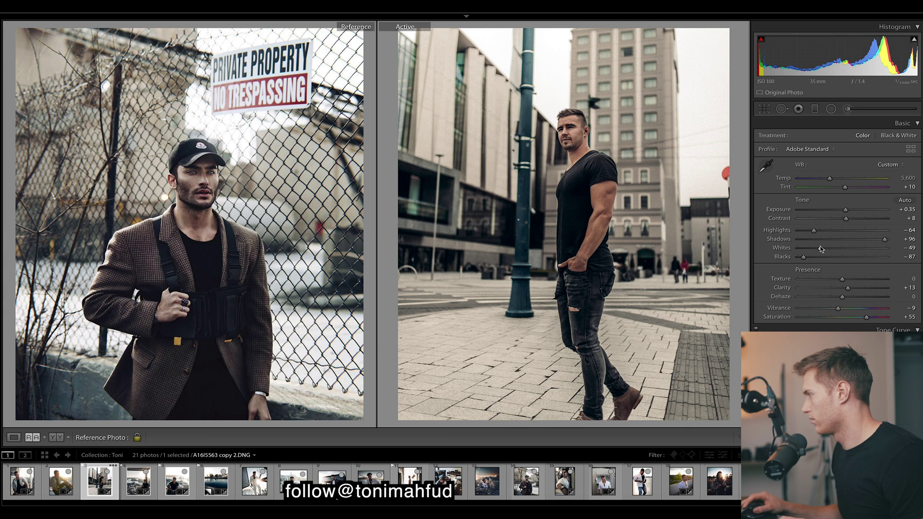
{"action": "left_click_drag", "start_coordinate": [821, 249], "coordinate": [823, 249]}
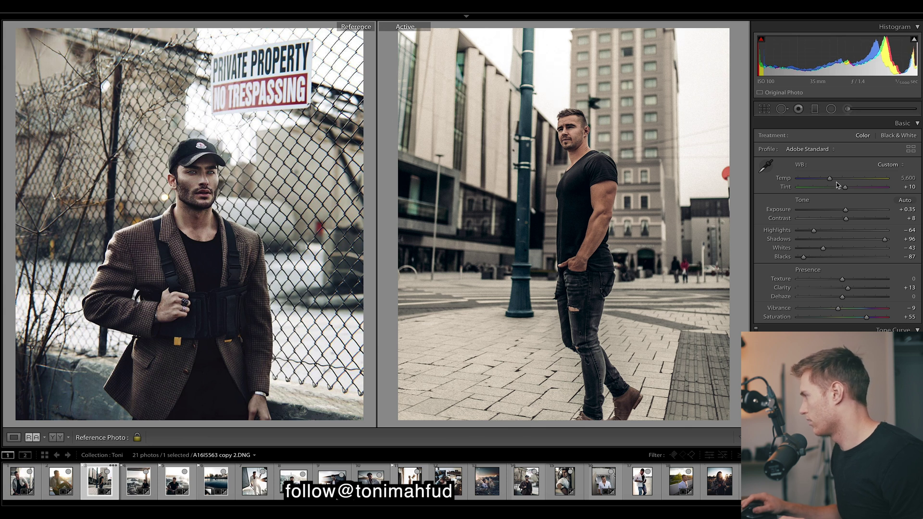
{"action": "left_click_drag", "start_coordinate": [831, 178], "coordinate": [830, 185]}
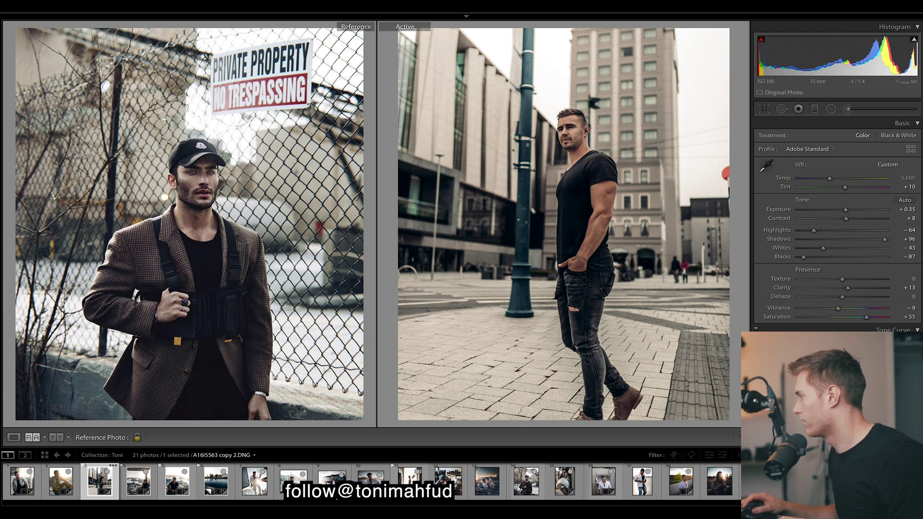
Set the street portrait's split toning balance to −32
{"action": "scroll", "coordinate": [859, 246], "scroll_direction": "down", "scroll_amount": 10}
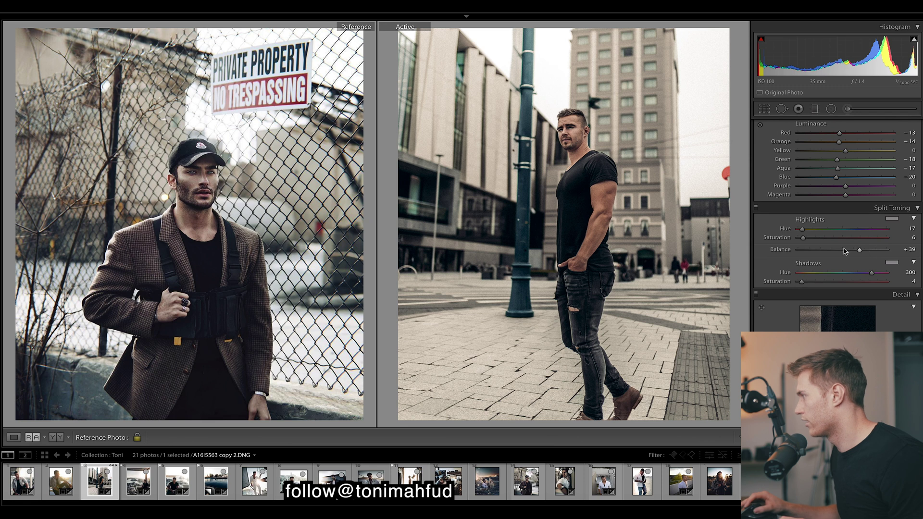
{"action": "left_click_drag", "start_coordinate": [845, 251], "coordinate": [595, 276]}
{"action": "left_click", "coordinate": [830, 249]}
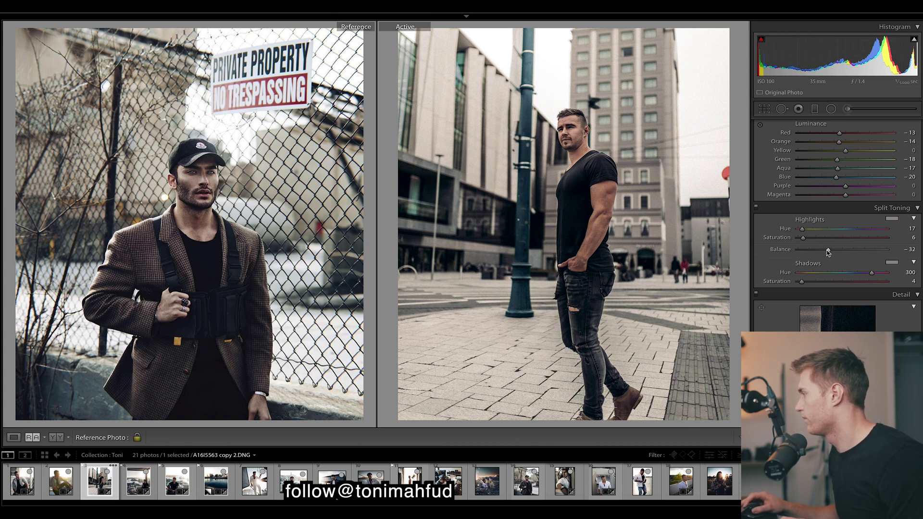
Set the street portrait's color temperature to 5,729 and highlights to −79
{"action": "scroll", "coordinate": [872, 247], "scroll_direction": "up", "scroll_amount": 10}
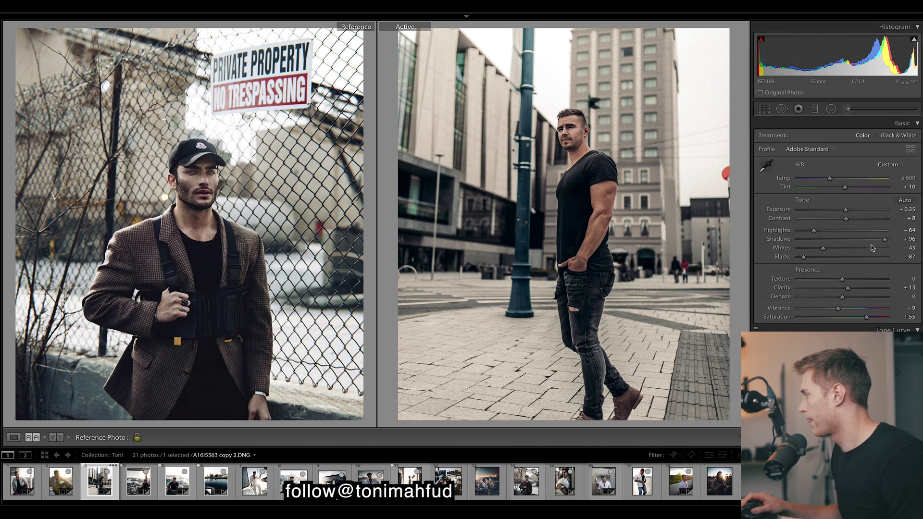
{"action": "left_click_drag", "start_coordinate": [831, 179], "coordinate": [833, 180]}
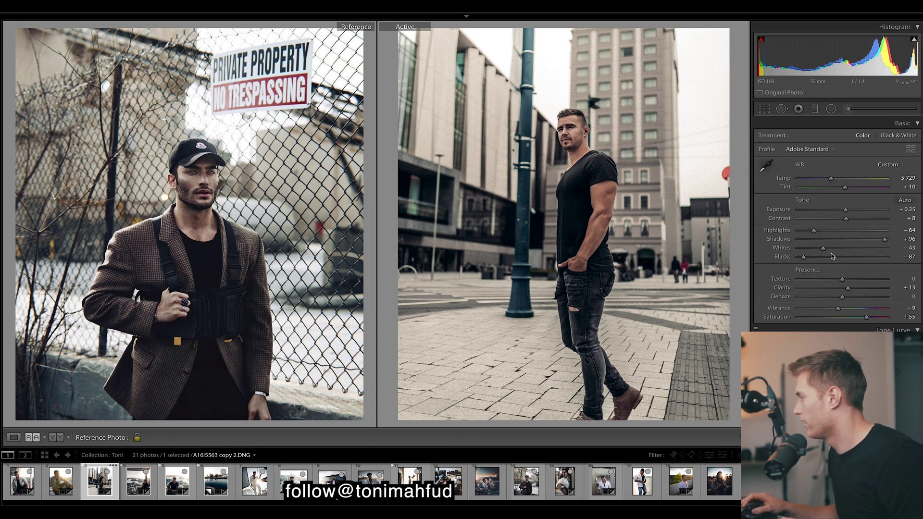
{"action": "left_click_drag", "start_coordinate": [818, 232], "coordinate": [811, 235]}
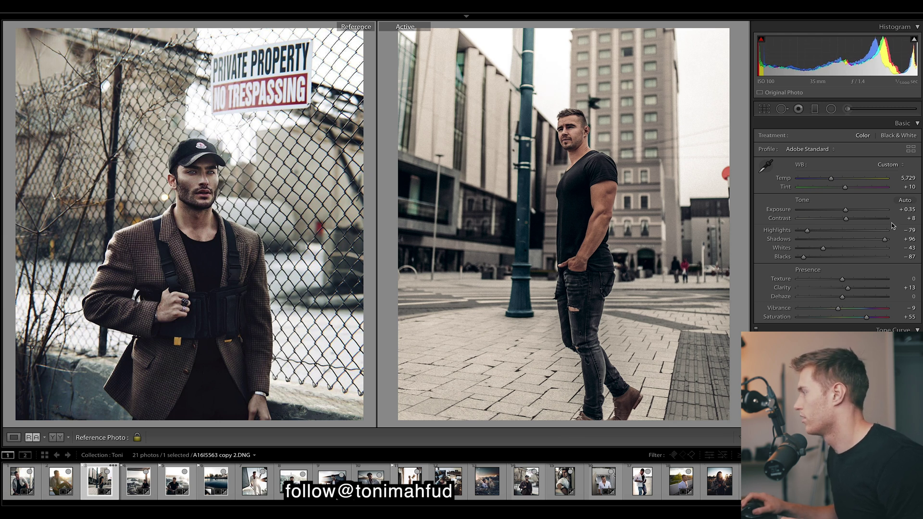
Try resetting all adjustments on the street portrait, and undo the reset
{"action": "scroll", "coordinate": [836, 216], "scroll_direction": "down", "scroll_amount": 3}
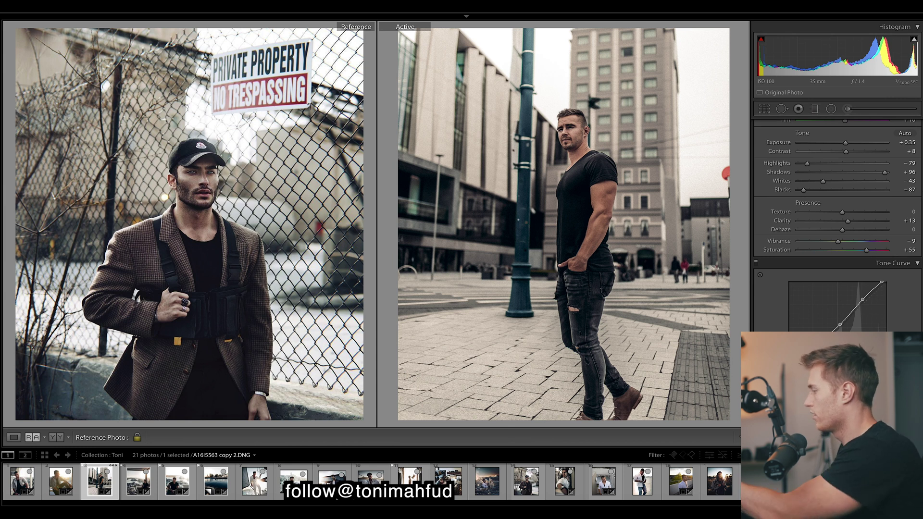
{"action": "key", "text": "ctrl+shift+r"}
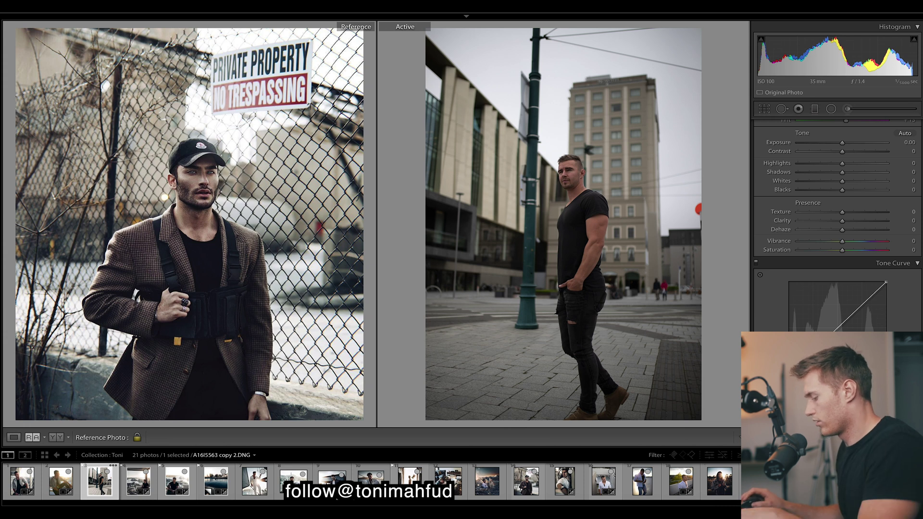
{"action": "key", "text": "ctrl+z"}
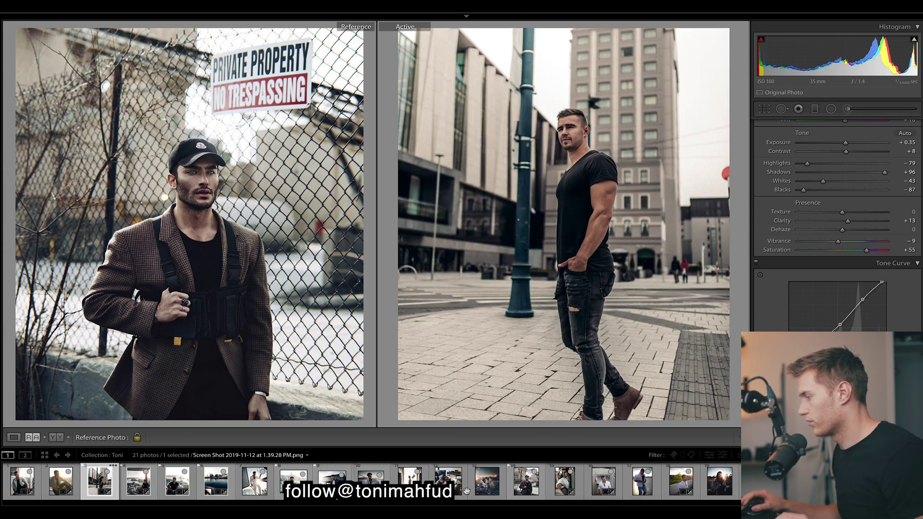
Make the dark-turtleneck portrait the reference, and set the street photo's exposure to +0.40, contrast to +38, highlights to −44 and whites to −66
{"action": "left_click_drag", "start_coordinate": [447, 481], "coordinate": [268, 292]}
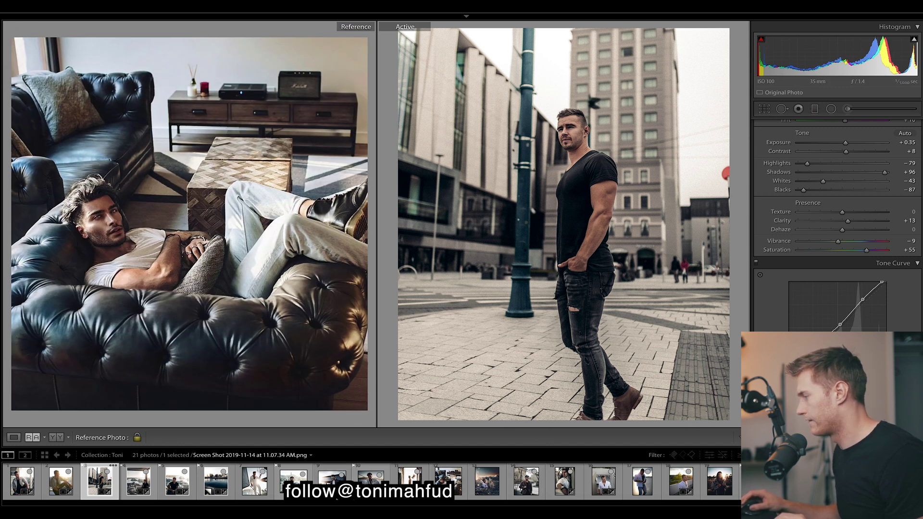
{"action": "left_click_drag", "start_coordinate": [448, 481], "coordinate": [303, 320]}
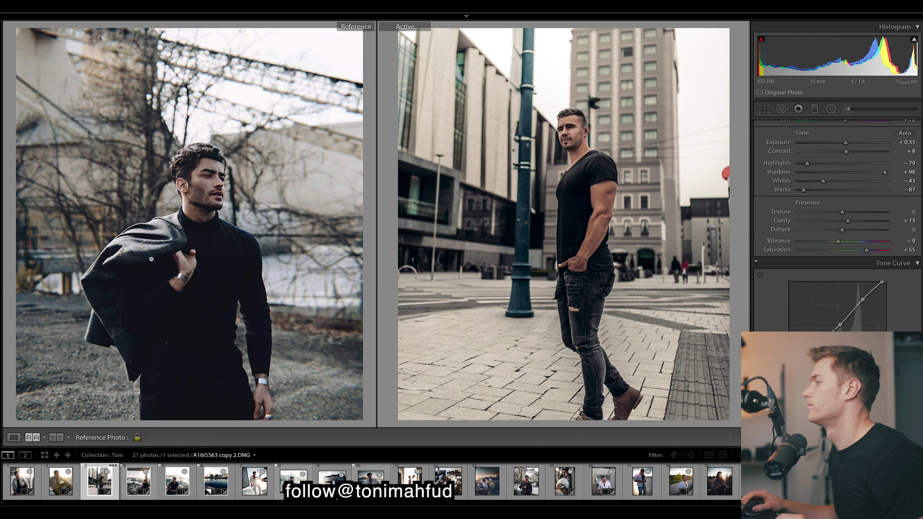
{"action": "scroll", "coordinate": [836, 216], "scroll_direction": "up", "scroll_amount": 3}
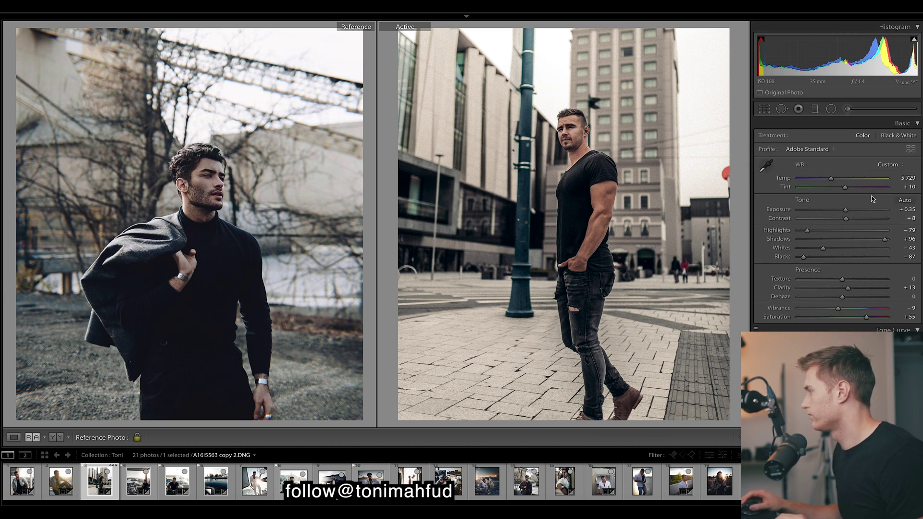
{"action": "left_click_drag", "start_coordinate": [854, 220], "coordinate": [860, 221]}
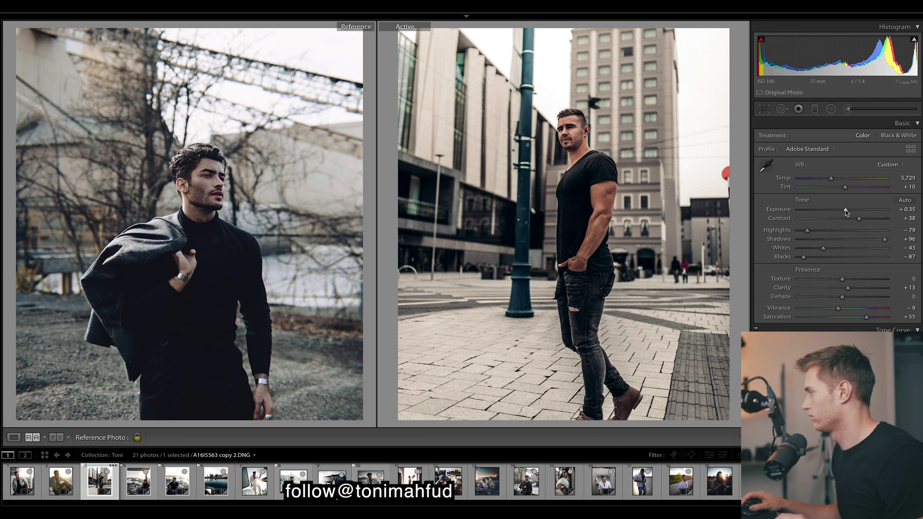
{"action": "left_click_drag", "start_coordinate": [846, 212], "coordinate": [847, 212]}
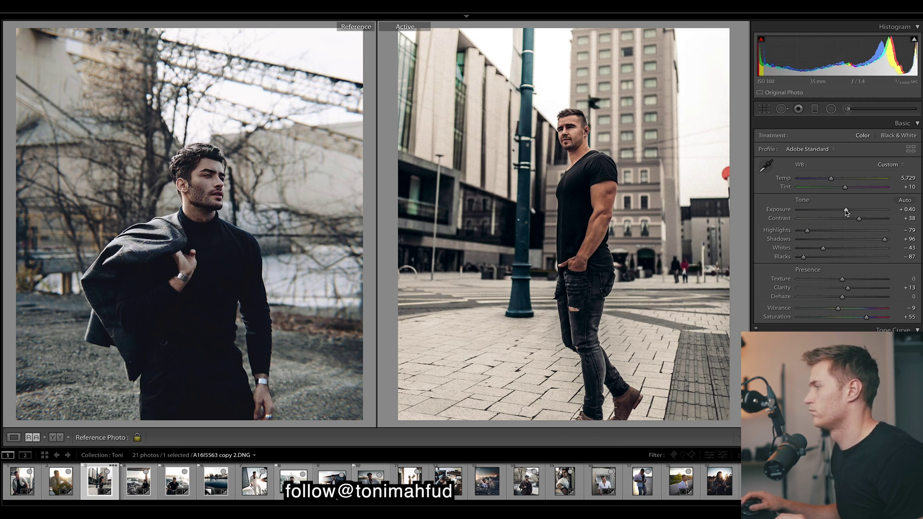
{"action": "left_click_drag", "start_coordinate": [825, 252], "coordinate": [823, 232]}
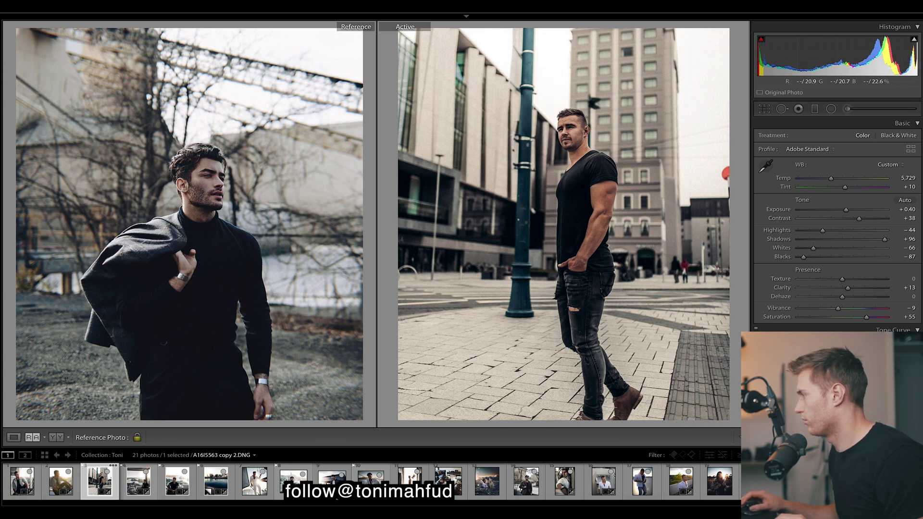
Raise the RGB tone curve's black point to 19.6%, and move its upper point to about 77.6 / 80.8%
{"action": "scroll", "coordinate": [818, 241], "scroll_direction": "down", "scroll_amount": 5}
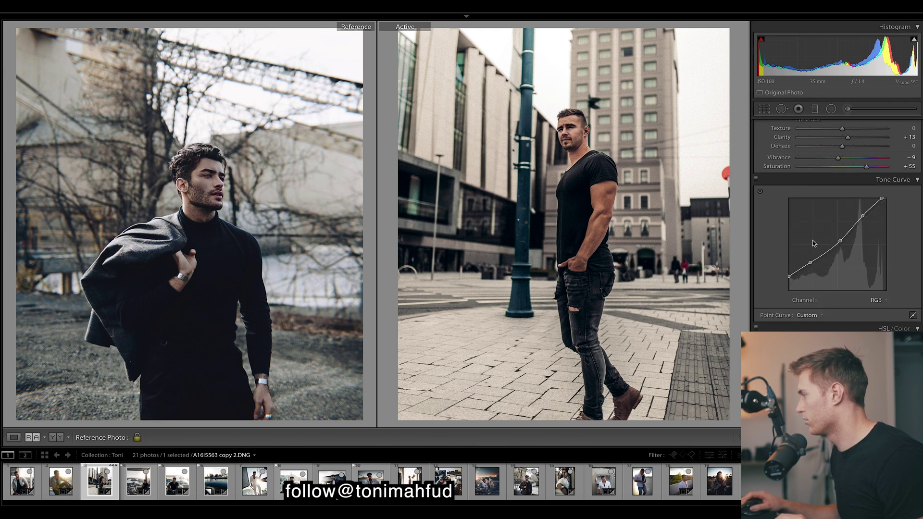
{"action": "left_click_drag", "start_coordinate": [790, 278], "coordinate": [786, 272]}
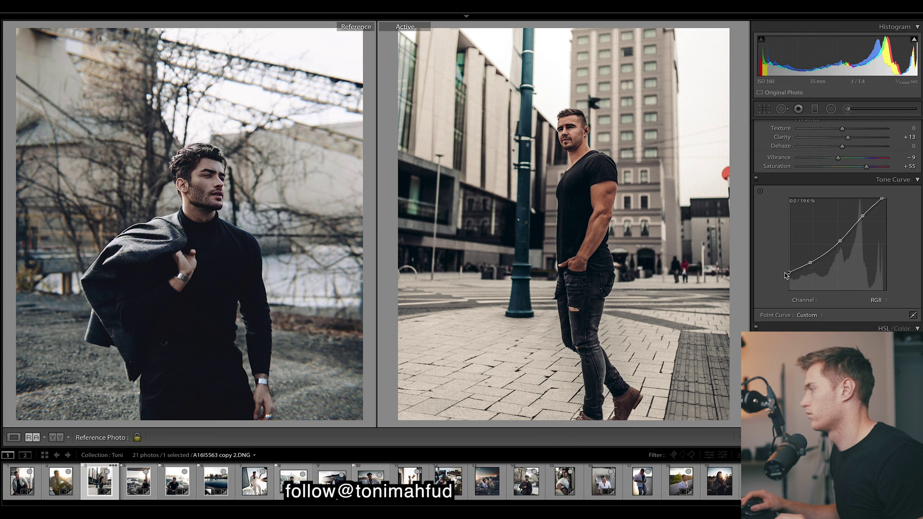
{"action": "left_click_drag", "start_coordinate": [864, 222], "coordinate": [866, 217]}
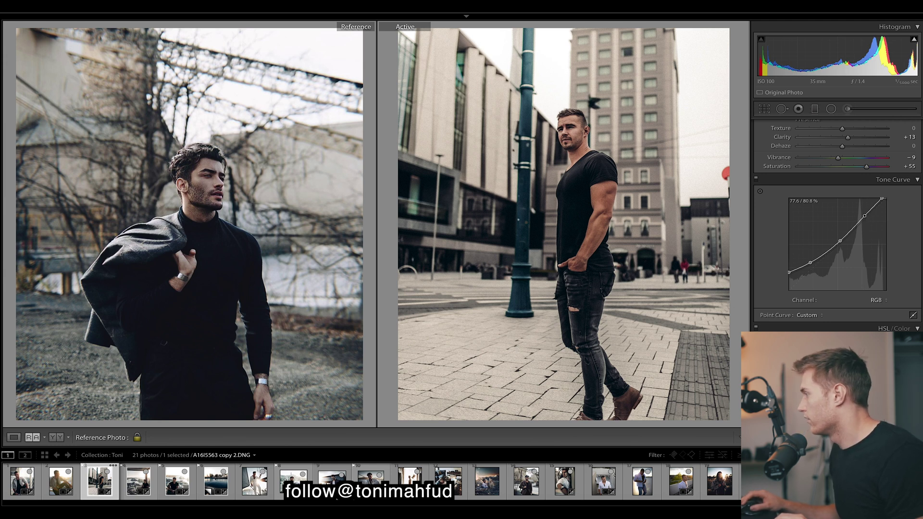
Set the street portrait's split-toning balance to −100
{"action": "scroll", "coordinate": [837, 226], "scroll_direction": "down", "scroll_amount": 10}
{"action": "left_click", "coordinate": [259, 279]}
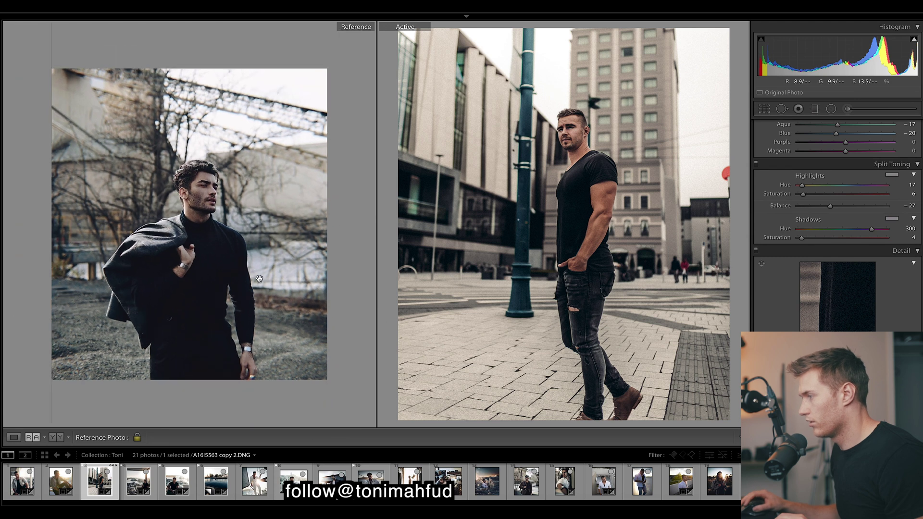
{"action": "left_click", "coordinate": [250, 334]}
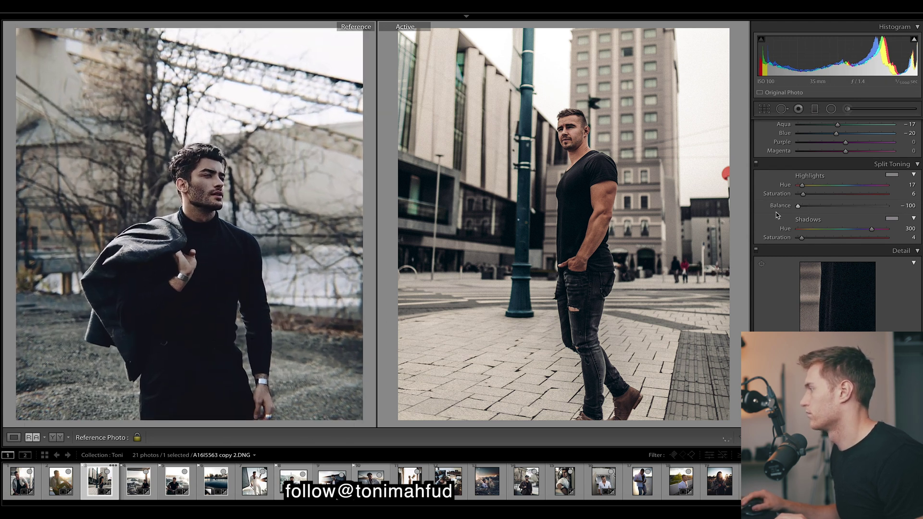
{"action": "left_click_drag", "start_coordinate": [801, 211], "coordinate": [778, 216]}
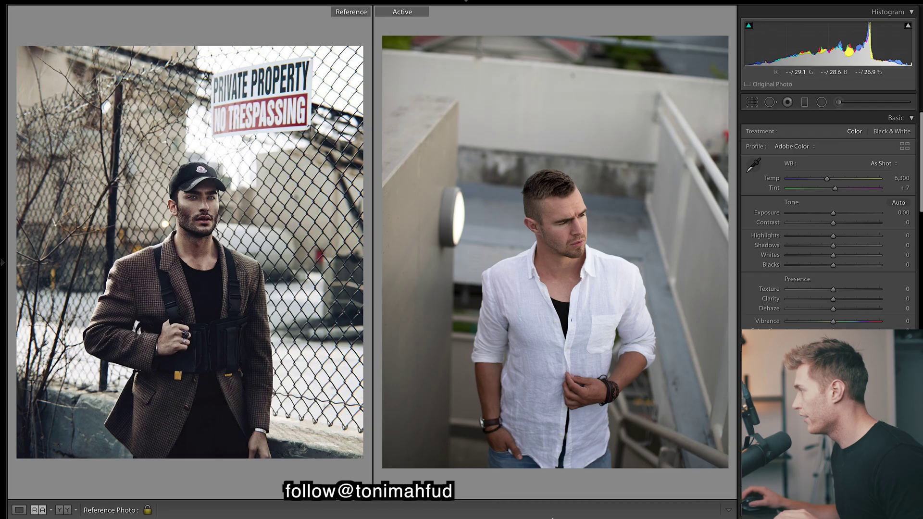
Apply the Yellow & Blue preset to the white-shirt portrait in the concrete stairwell
{"action": "left_click", "coordinate": [3, 263]}
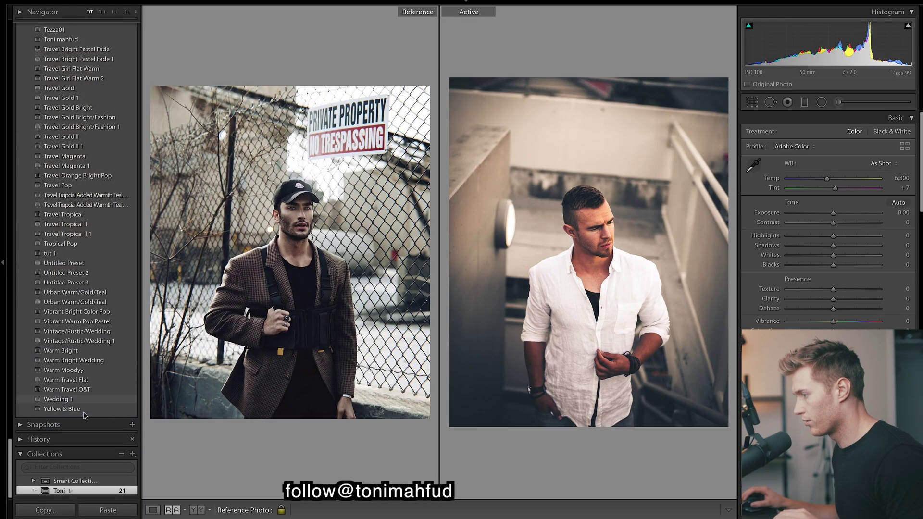
{"action": "left_click", "coordinate": [77, 410]}
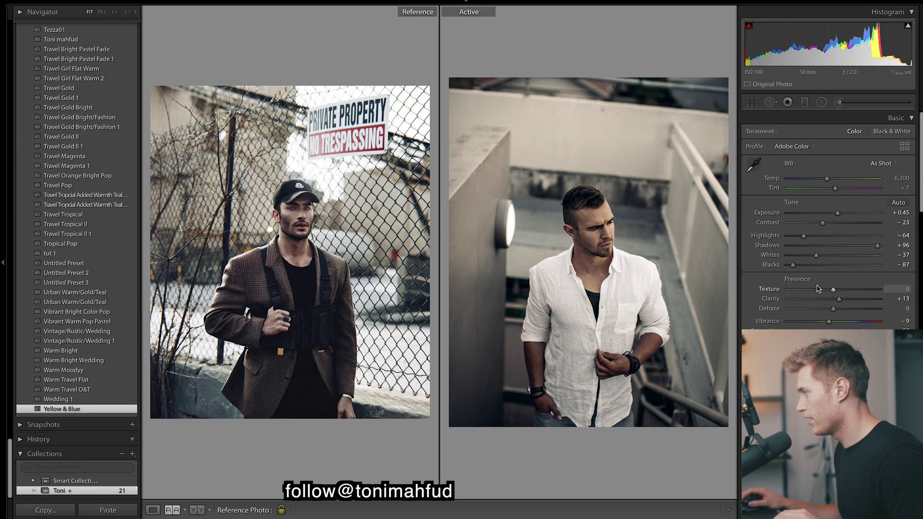
{"action": "left_click", "coordinate": [3, 263]}
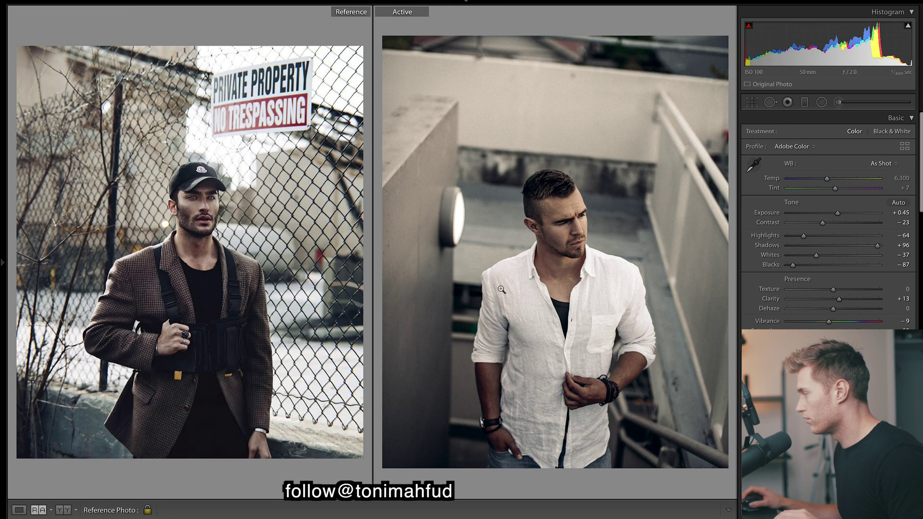
Set the white-shirt portrait's contrast to +34, color temperature to 6,057, exposure to +0.65 and whites to −74
{"action": "left_click", "coordinate": [849, 223]}
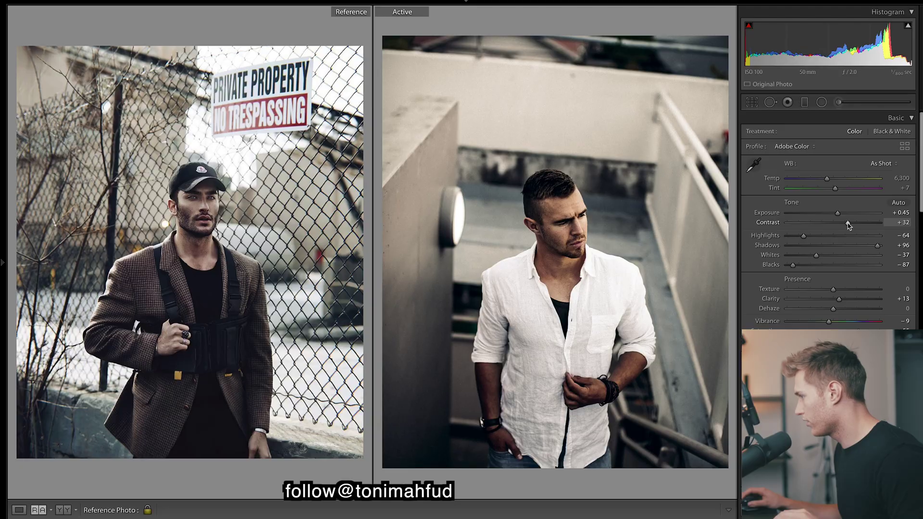
{"action": "left_click_drag", "start_coordinate": [849, 226], "coordinate": [850, 224]}
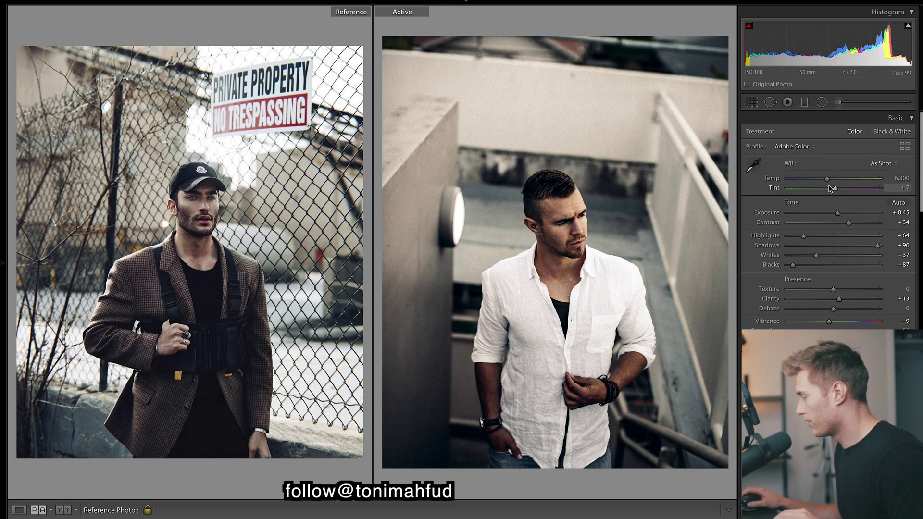
{"action": "left_click_drag", "start_coordinate": [827, 179], "coordinate": [827, 181]}
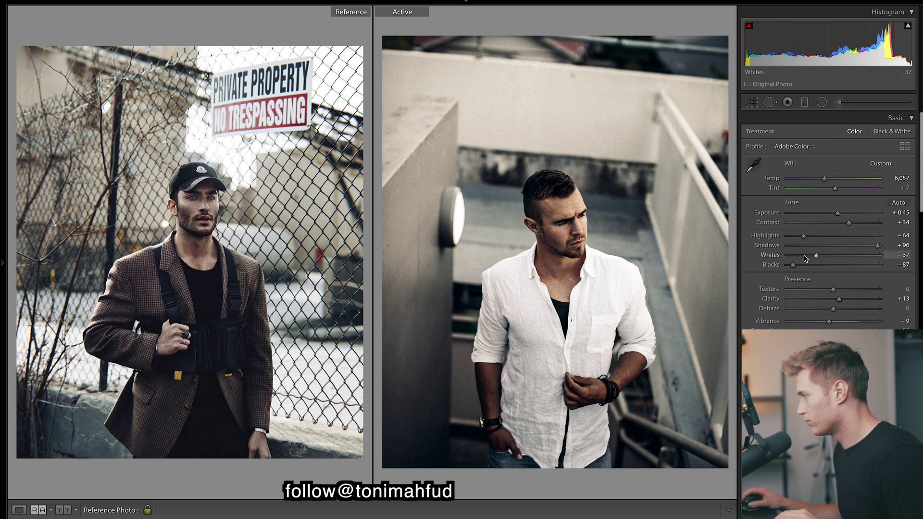
{"action": "left_click_drag", "start_coordinate": [816, 255], "coordinate": [807, 258]}
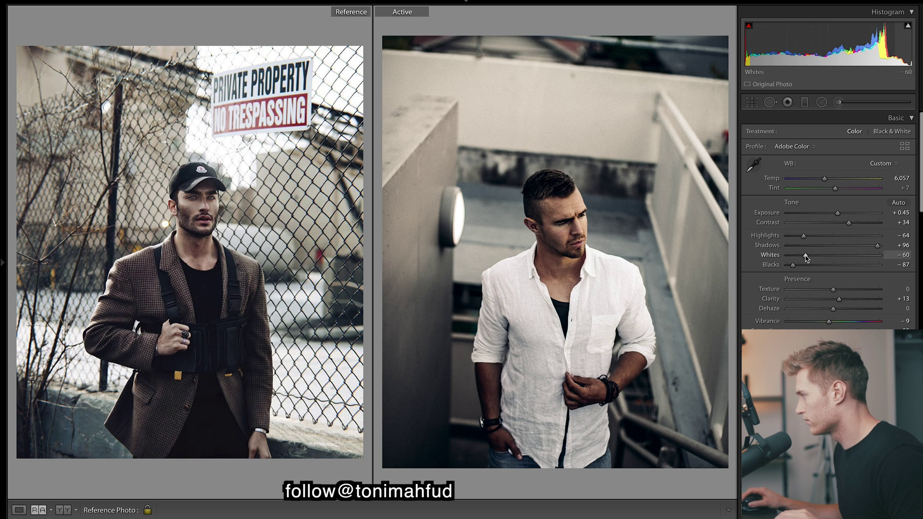
{"action": "left_click_drag", "start_coordinate": [839, 215], "coordinate": [841, 215]}
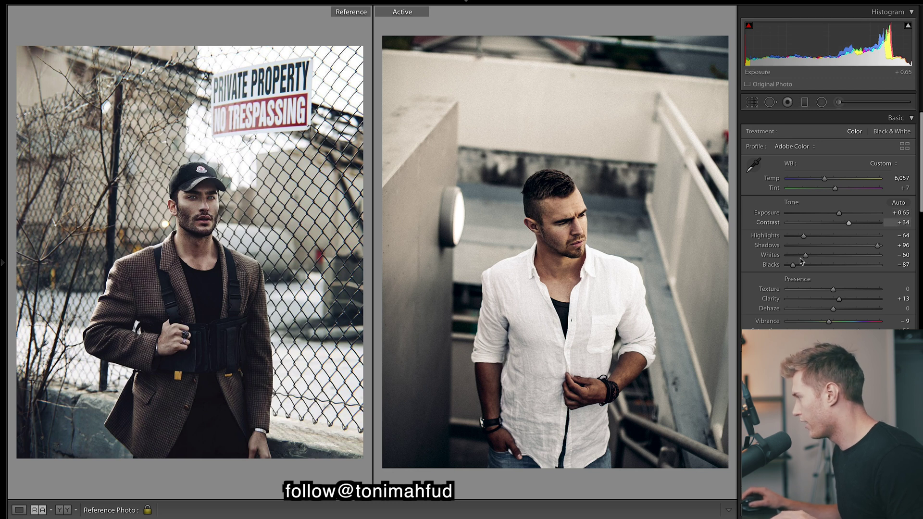
{"action": "left_click_drag", "start_coordinate": [806, 257], "coordinate": [800, 257]}
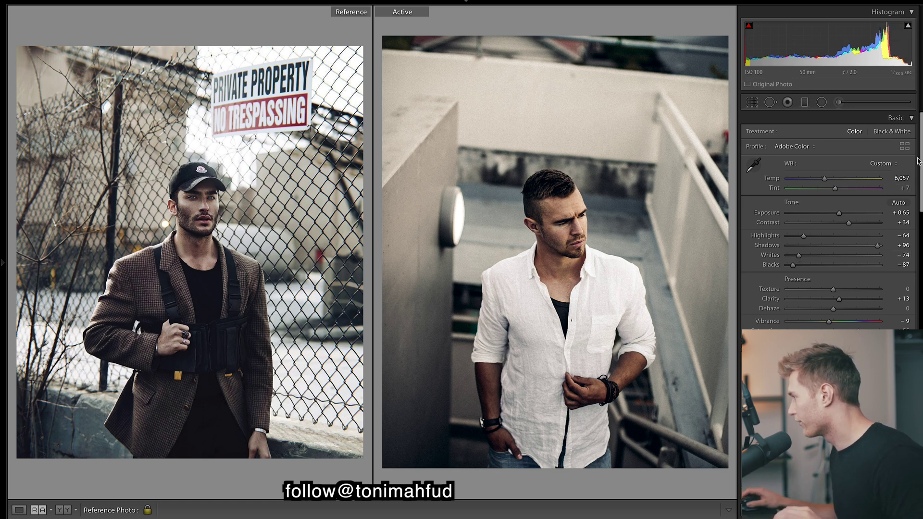
Raise the white-shirt portrait's exposure to +0.80
{"action": "left_click_drag", "start_coordinate": [919, 162], "coordinate": [918, 252]}
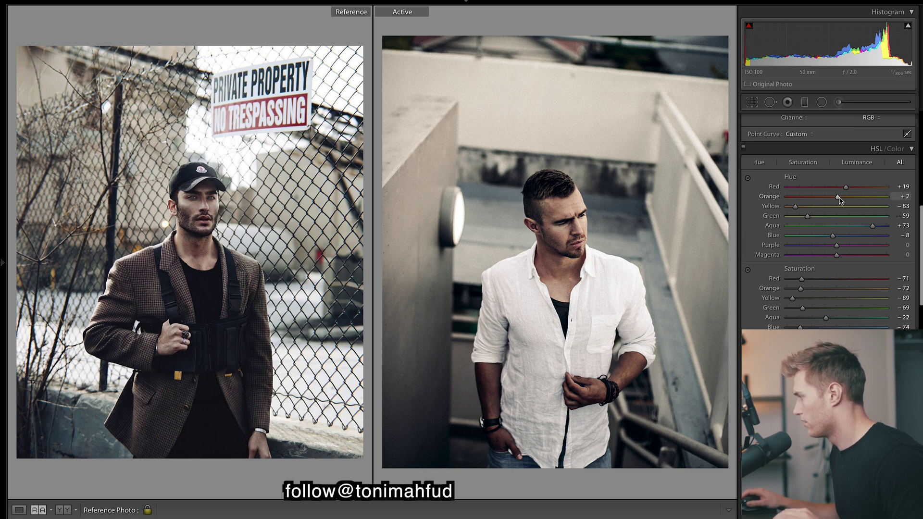
{"action": "key", "text": "Up"}
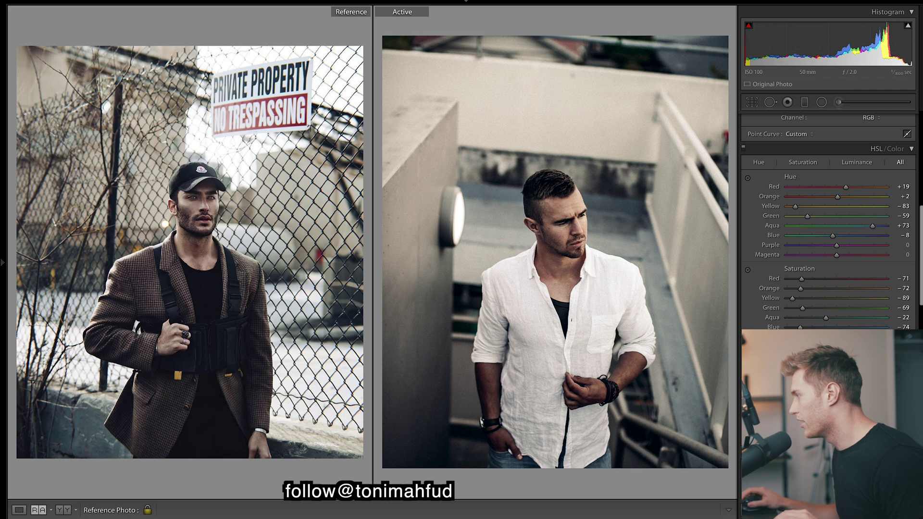
{"action": "scroll", "coordinate": [921, 245], "scroll_direction": "up", "scroll_amount": 10}
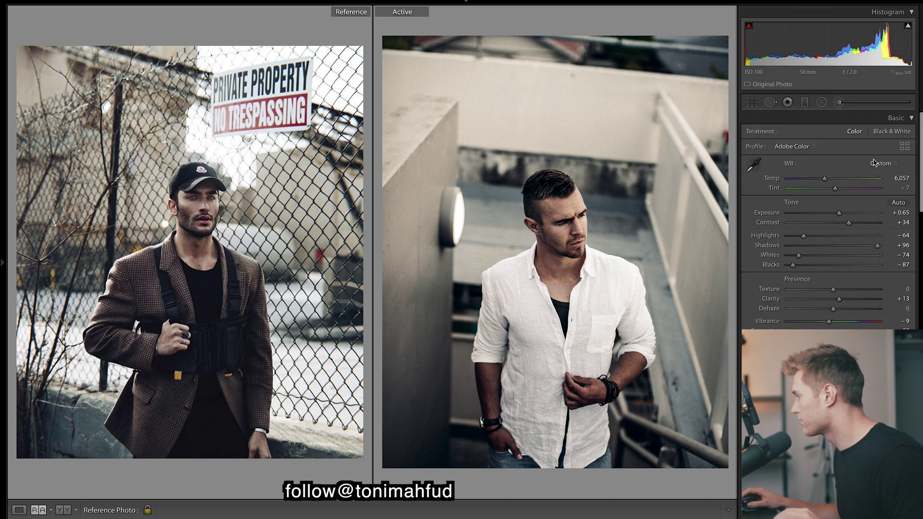
{"action": "left_click_drag", "start_coordinate": [855, 213], "coordinate": [840, 215]}
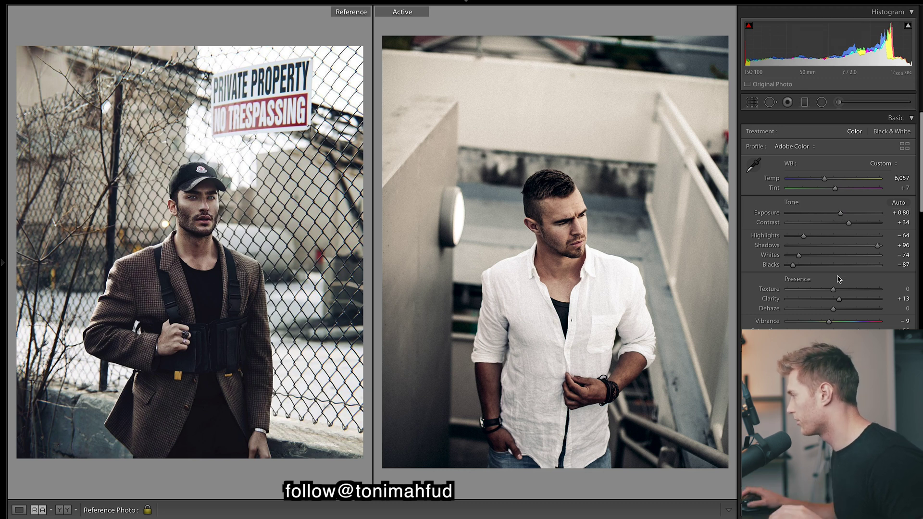
Set the white-shirt portrait's split-toning balance to +68
{"action": "scroll", "coordinate": [919, 172], "scroll_direction": "down", "scroll_amount": 15}
{"action": "scroll", "coordinate": [861, 197], "scroll_direction": "up", "scroll_amount": 3}
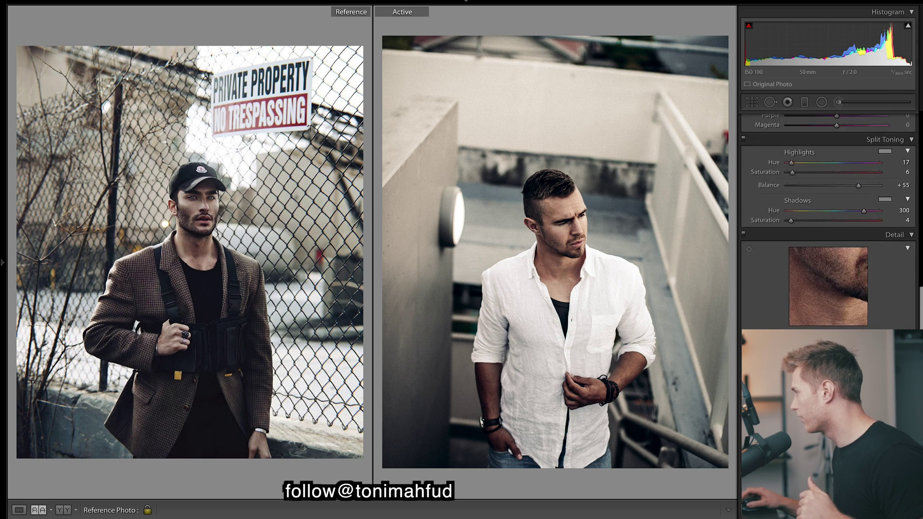
{"action": "left_click_drag", "start_coordinate": [860, 197], "coordinate": [880, 190]}
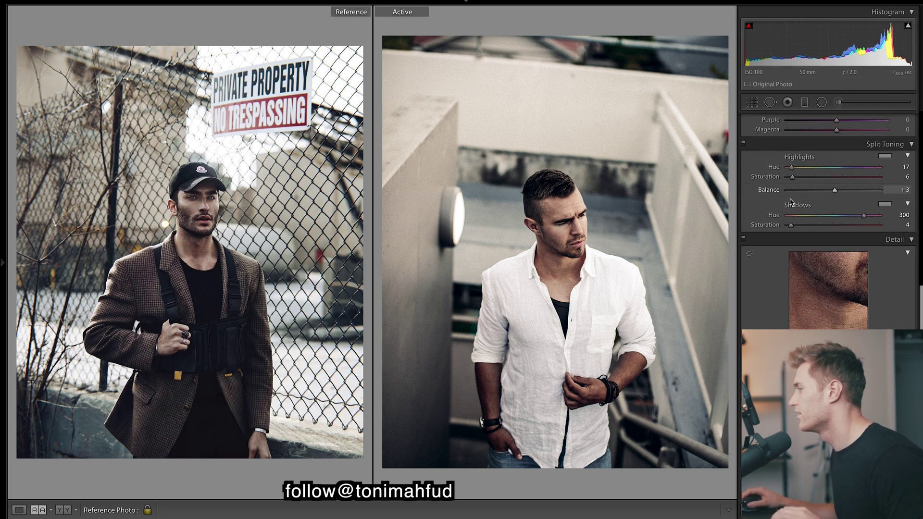
{"action": "left_click_drag", "start_coordinate": [791, 202], "coordinate": [865, 190]}
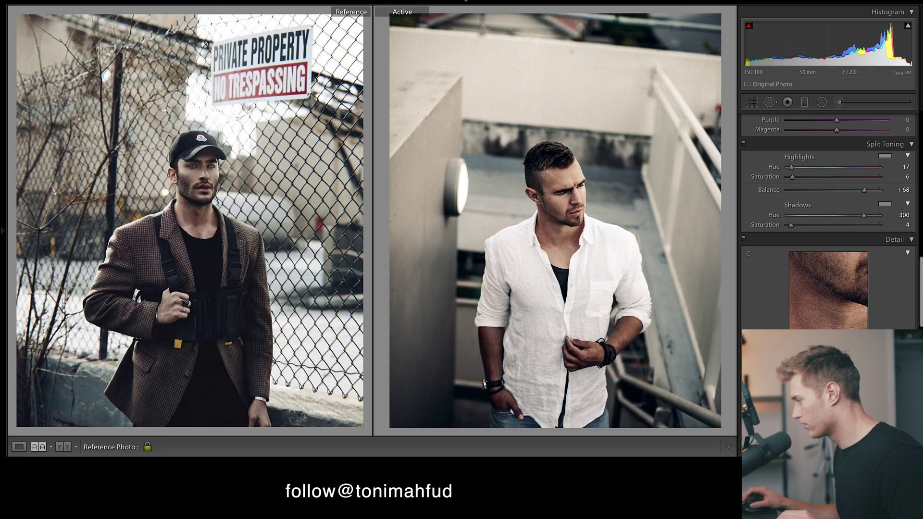
Open the dark portrait of the man leaning out of the car and apply the Yellow & Blue preset
{"action": "mouse_move", "coordinate": [580, 517]}
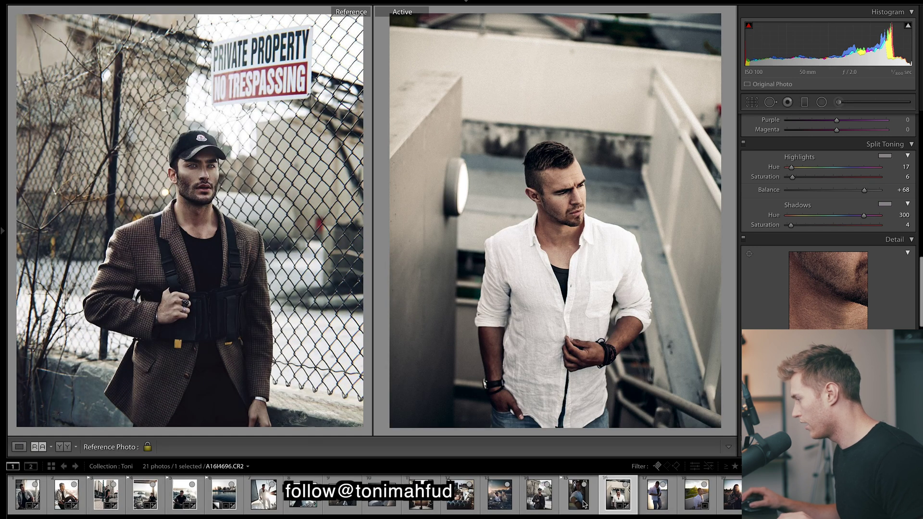
{"action": "left_click", "coordinate": [583, 502]}
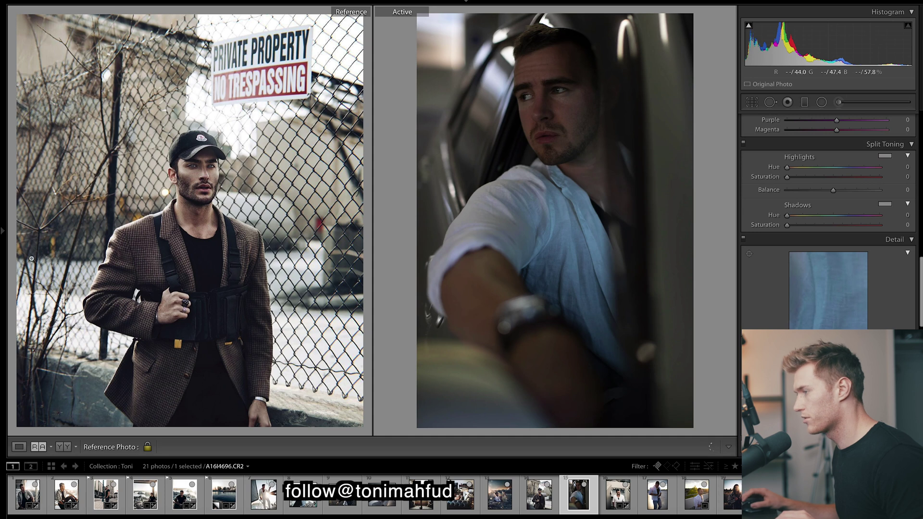
{"action": "mouse_move", "coordinate": [2, 384]}
{"action": "left_click", "coordinate": [73, 412]}
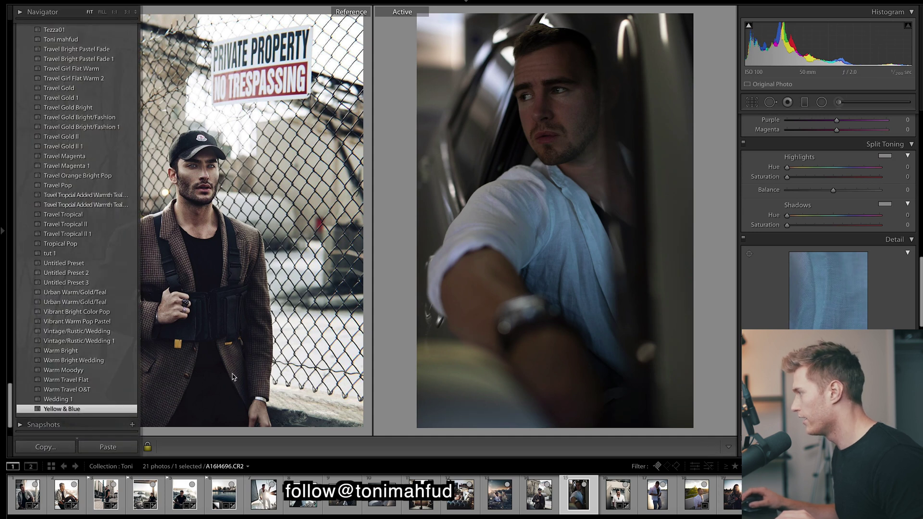
Set the car portrait's exposure to +1.90 and contrast to +22, and check the face up close
{"action": "scroll", "coordinate": [845, 195], "scroll_direction": "up", "scroll_amount": 10}
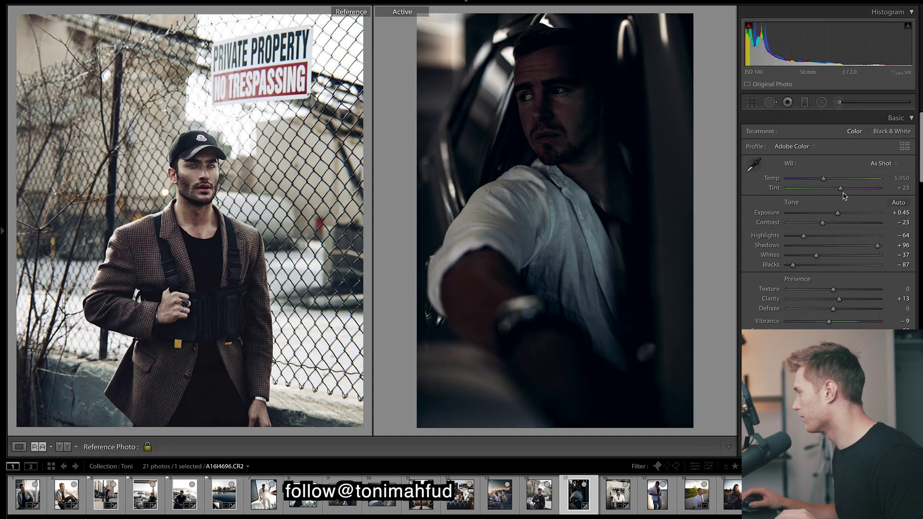
{"action": "left_click", "coordinate": [850, 213]}
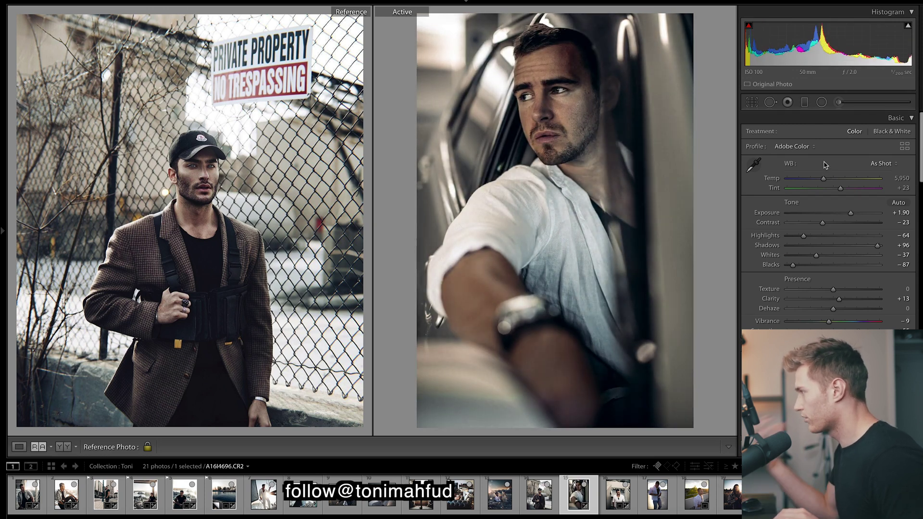
{"action": "left_click", "coordinate": [845, 223]}
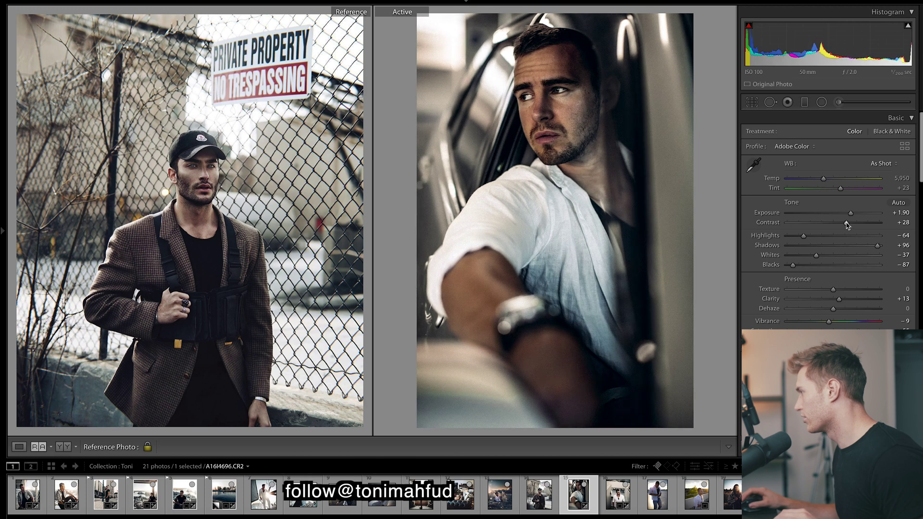
{"action": "left_click_drag", "start_coordinate": [844, 224], "coordinate": [843, 224]}
{"action": "left_click", "coordinate": [651, 132]}
{"action": "left_click", "coordinate": [653, 91]}
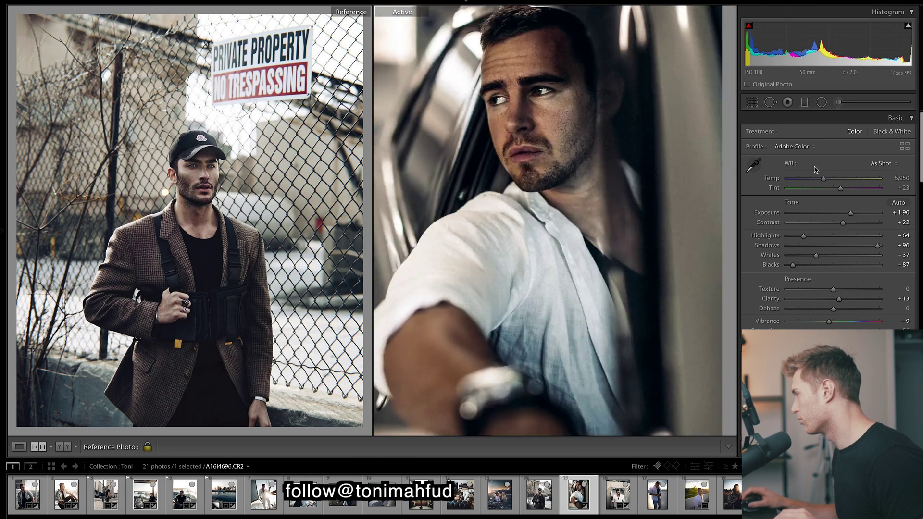
Set the car portrait's split-toning balance to +11
{"action": "left_click_drag", "start_coordinate": [921, 172], "coordinate": [922, 318]}
{"action": "left_click_drag", "start_coordinate": [859, 179], "coordinate": [762, 203]}
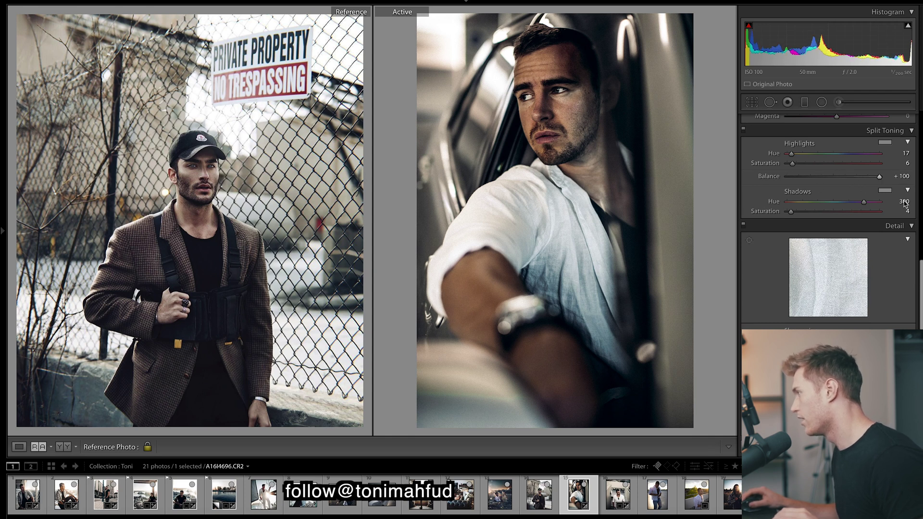
{"action": "left_click_drag", "start_coordinate": [812, 208], "coordinate": [838, 207]}
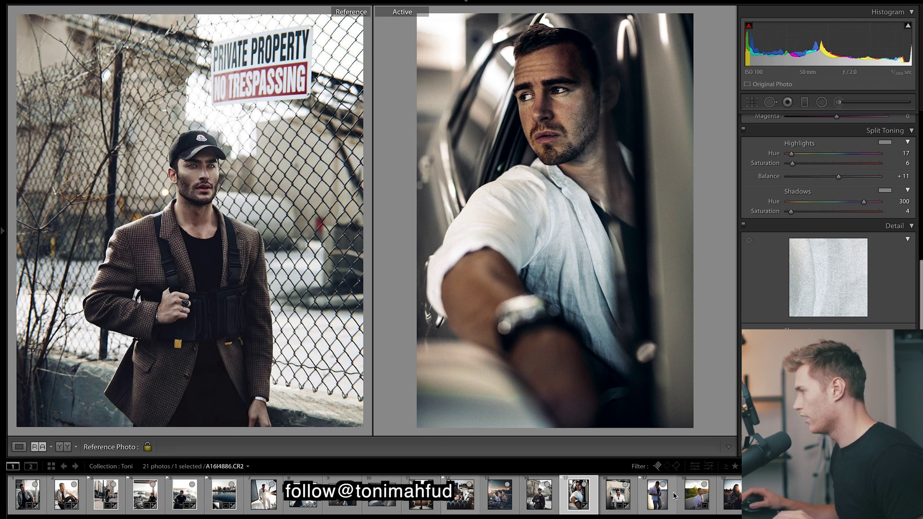
Open the sunset portrait by the railing beside the hooded studded-jacket reference, and apply the Yellow & Blue preset
{"action": "left_click", "coordinate": [697, 495]}
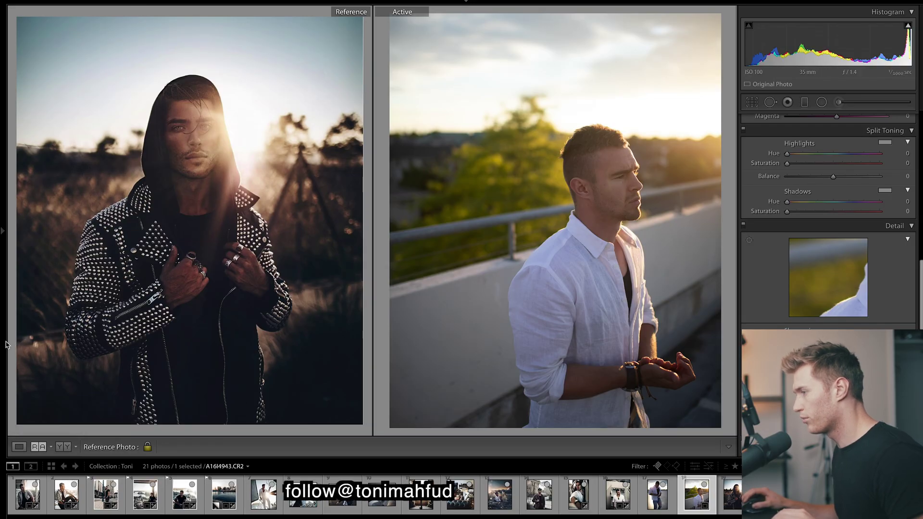
{"action": "mouse_move", "coordinate": [4, 255]}
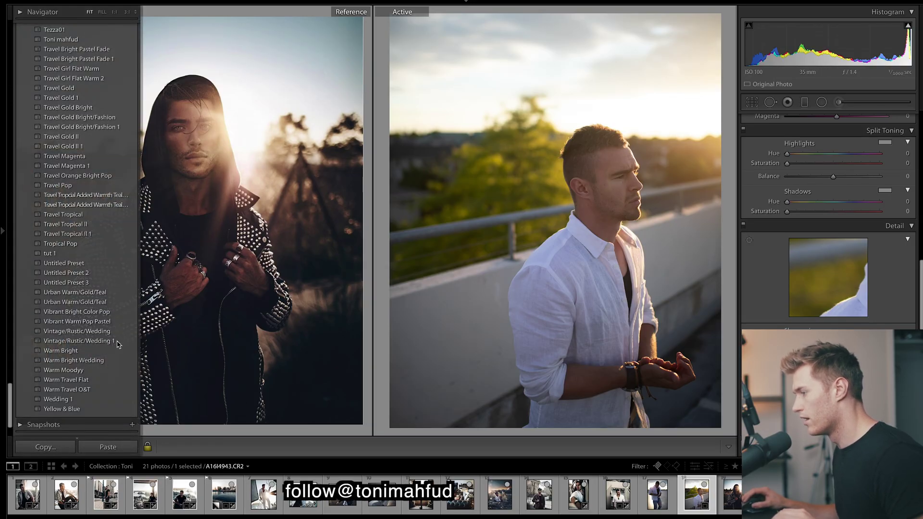
{"action": "left_click", "coordinate": [62, 409]}
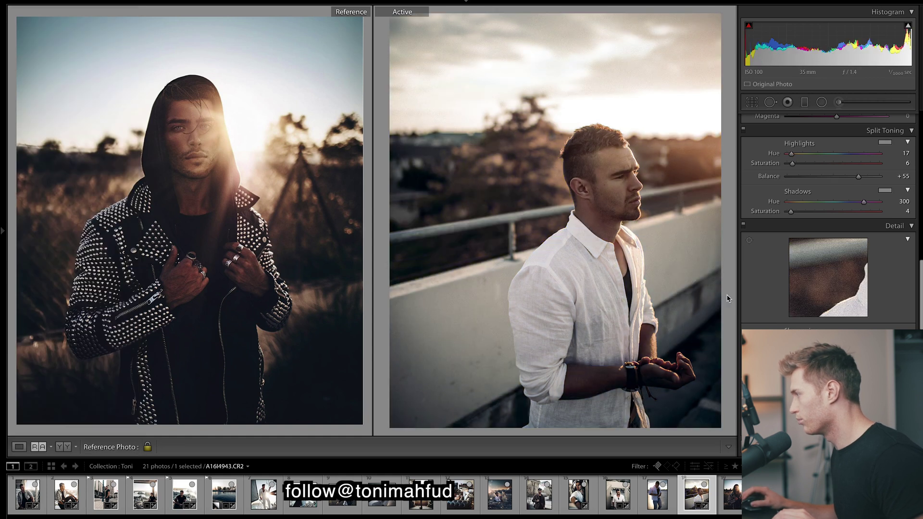
Set the sunset railing portrait's contrast to +54 and shadows to +66
{"action": "left_click_drag", "start_coordinate": [921, 272], "coordinate": [921, 122]}
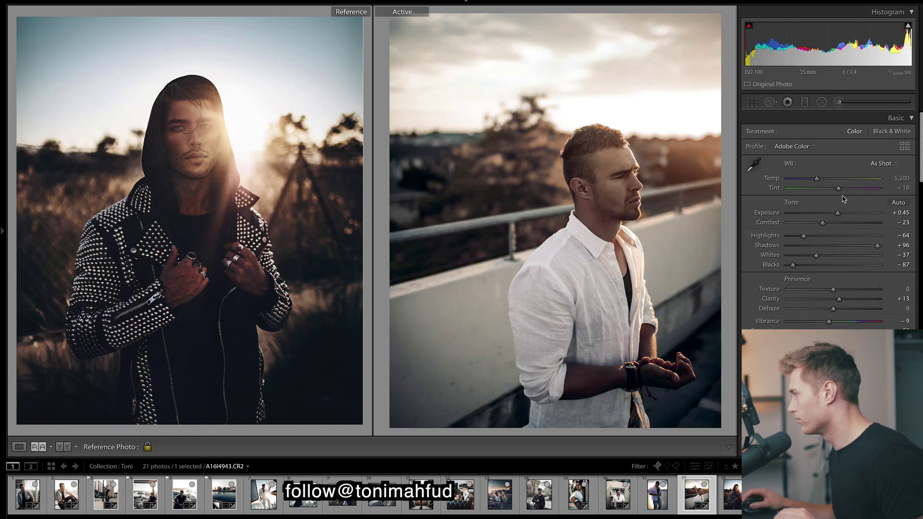
{"action": "left_click_drag", "start_coordinate": [848, 228], "coordinate": [859, 227]}
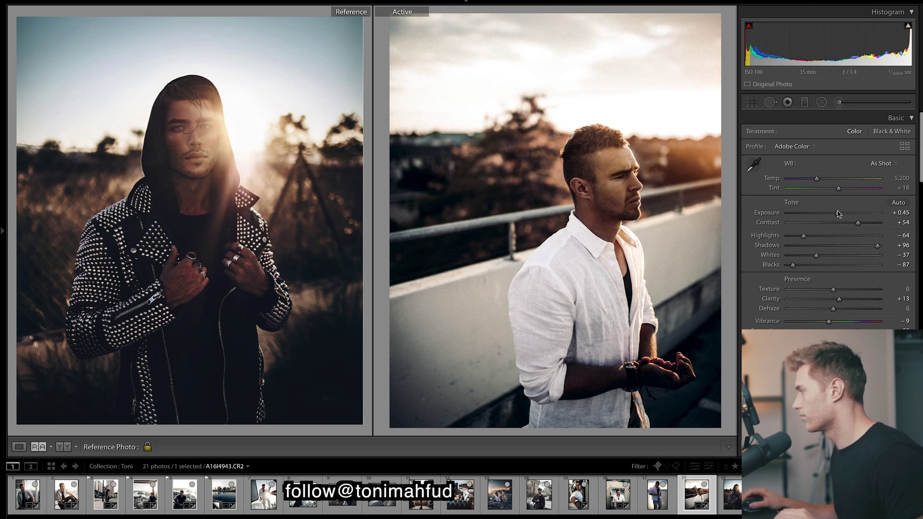
{"action": "left_click_drag", "start_coordinate": [869, 245], "coordinate": [865, 245]}
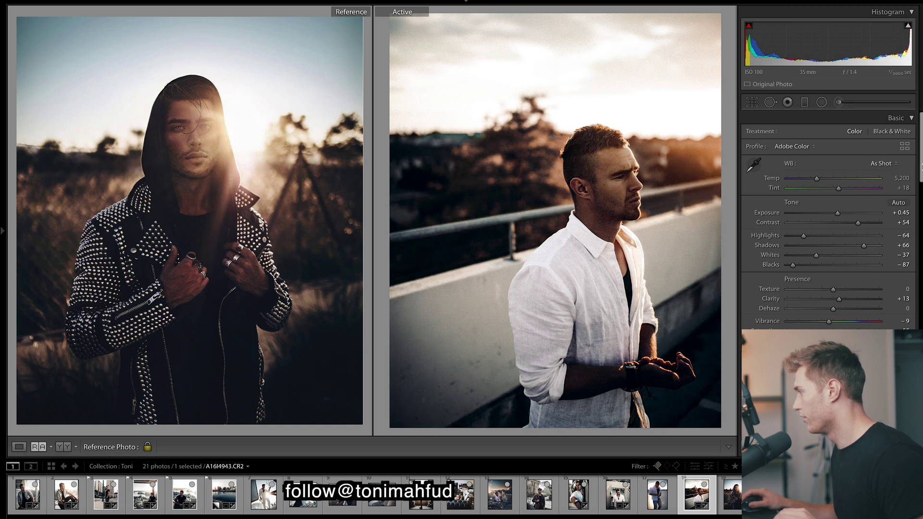
{"action": "scroll", "coordinate": [764, 318], "scroll_direction": "down", "scroll_amount": 5}
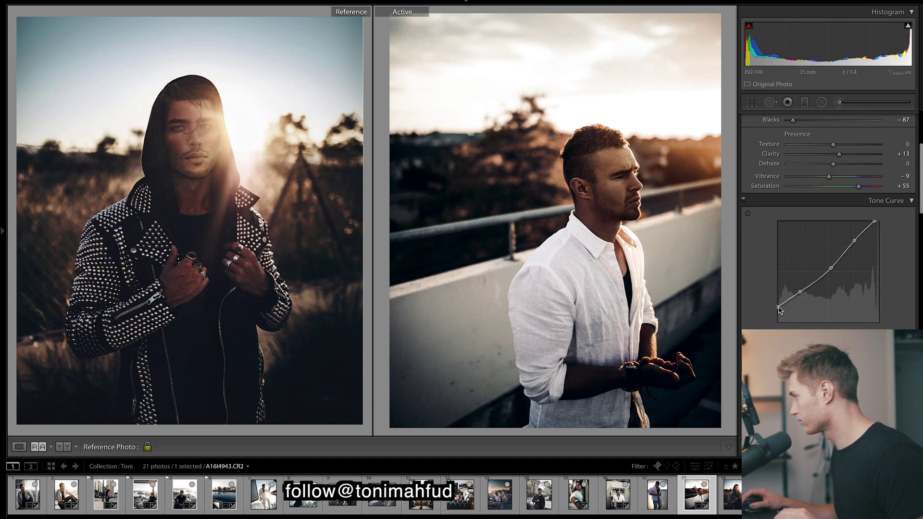
Raise the black point of the sunset railing portrait's tone curve to 25.1 % and check the result up close
{"action": "left_click_drag", "start_coordinate": [779, 308], "coordinate": [775, 298]}
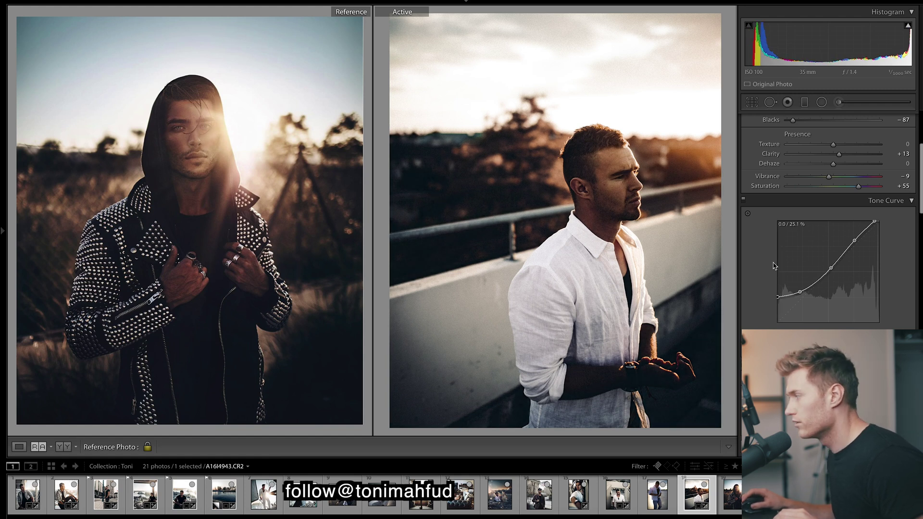
{"action": "left_click", "coordinate": [648, 200]}
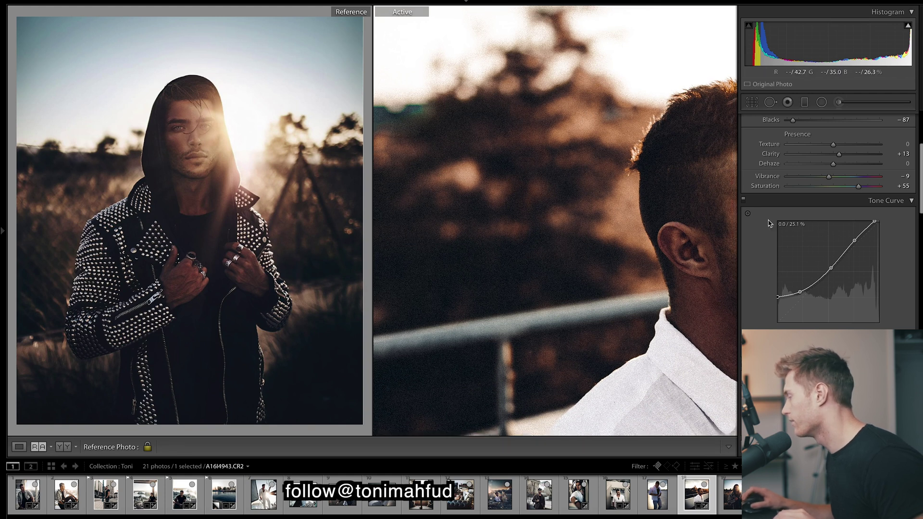
{"action": "left_click", "coordinate": [665, 159]}
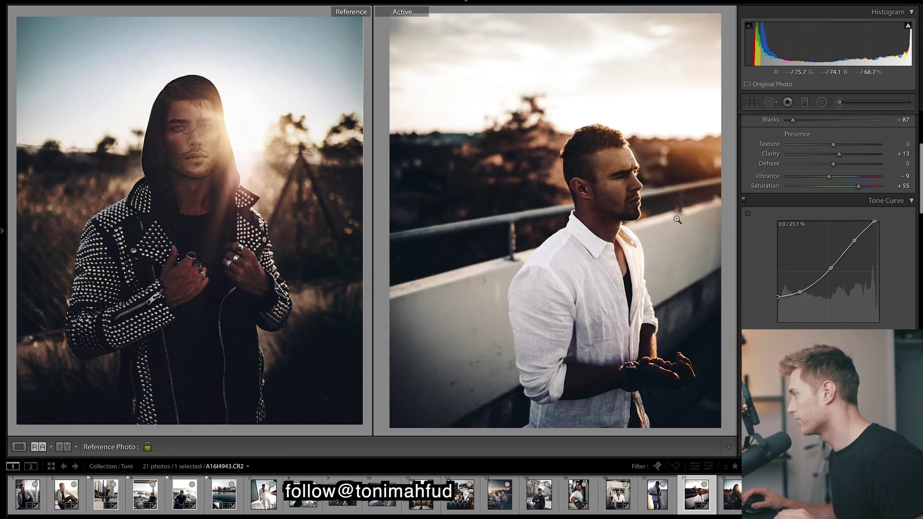
{"action": "left_click_drag", "start_coordinate": [921, 168], "coordinate": [856, 210]}
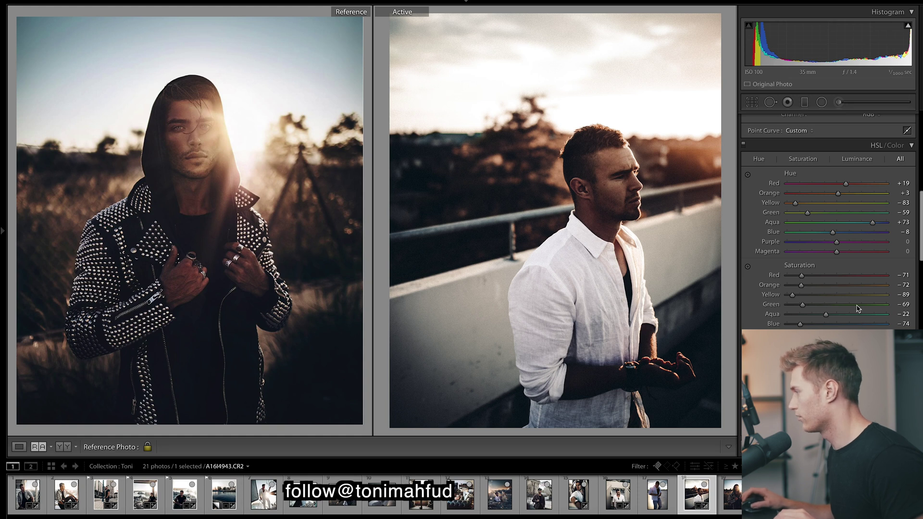
Paint an adjustment brush mask over the man's face, neck, forearms and hands, and set its exposure to 1.47
{"action": "left_click", "coordinate": [843, 103]}
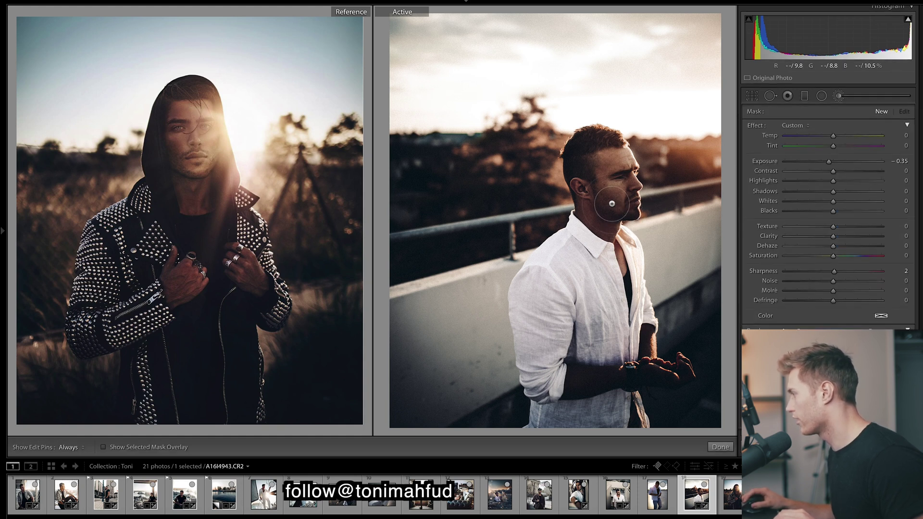
{"action": "mouse_move", "coordinate": [637, 182]}
{"action": "left_mouse_down"}
{"action": "mouse_move", "coordinate": [612, 164]}
{"action": "mouse_move", "coordinate": [592, 217]}
{"action": "left_mouse_up"}
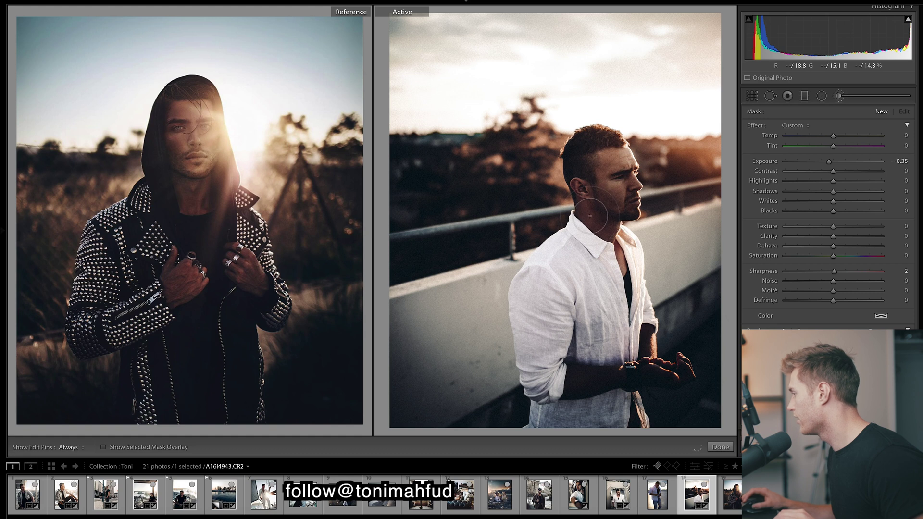
{"action": "mouse_move", "coordinate": [579, 386]}
{"action": "left_mouse_down"}
{"action": "mouse_move", "coordinate": [654, 355]}
{"action": "mouse_move", "coordinate": [672, 361]}
{"action": "left_mouse_up"}
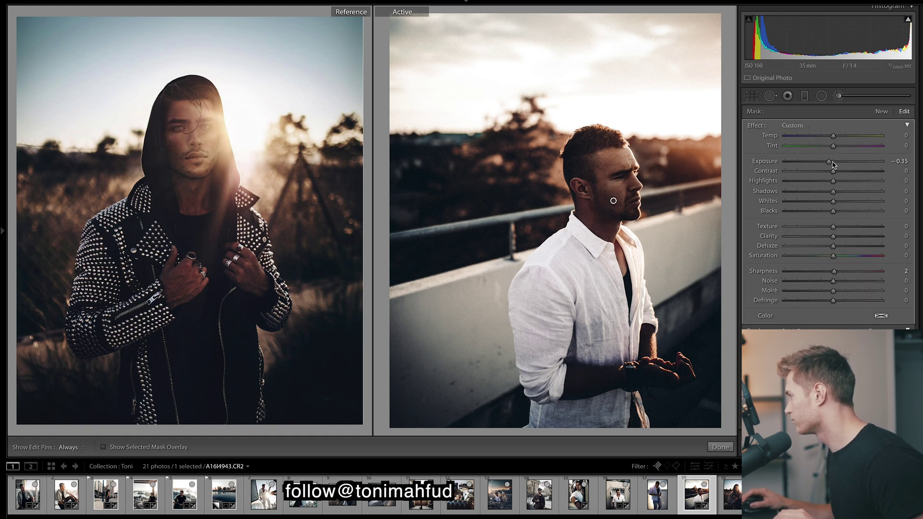
{"action": "left_click_drag", "start_coordinate": [834, 164], "coordinate": [842, 165]}
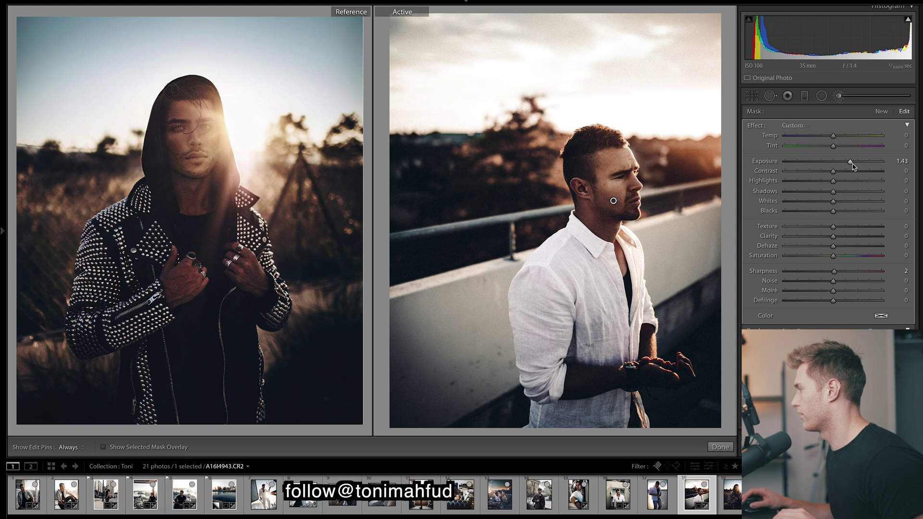
{"action": "left_click_drag", "start_coordinate": [853, 166], "coordinate": [853, 166]}
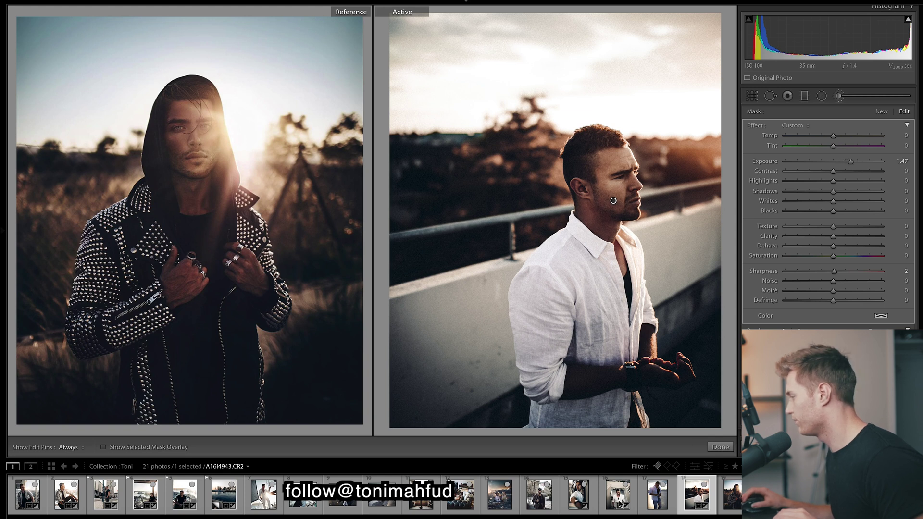
{"action": "left_click", "coordinate": [721, 447]}
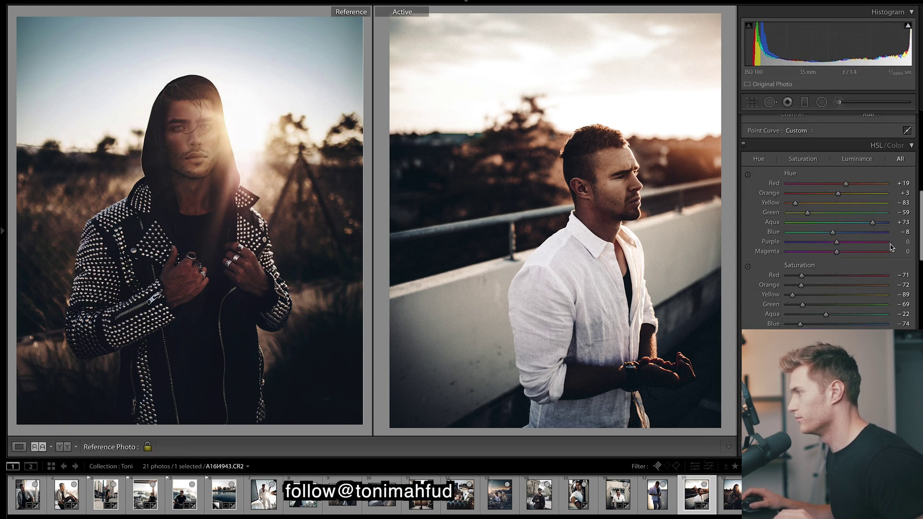
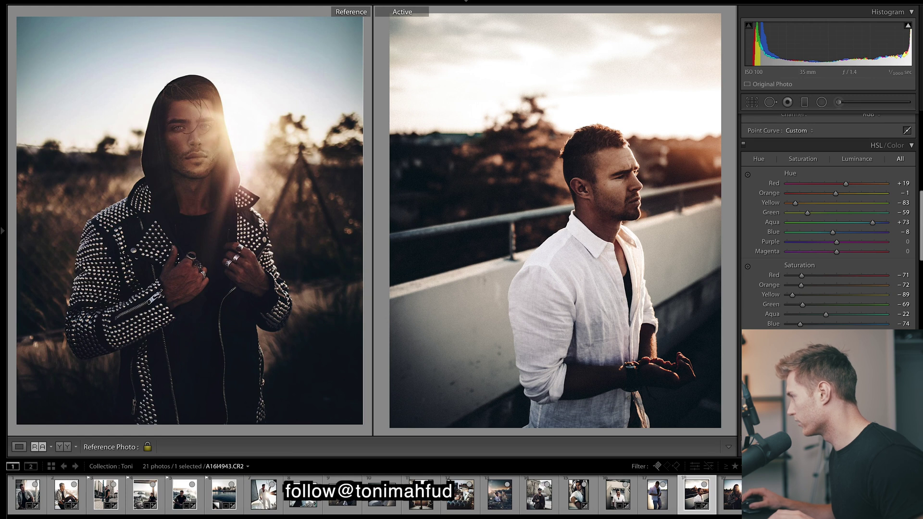
Try a split-toning shadow saturation of 10, undo it, and set the split-toning balance to +100
{"action": "scroll", "coordinate": [921, 216], "scroll_direction": "down", "scroll_amount": 10}
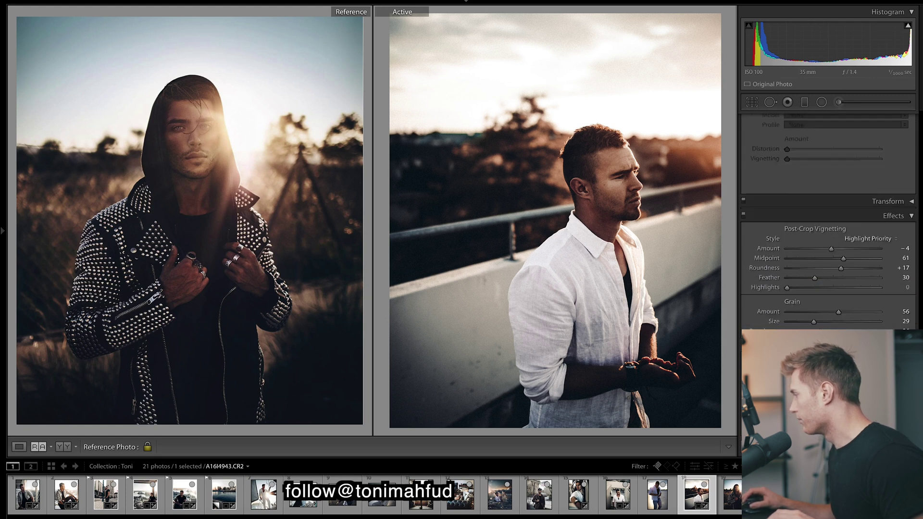
{"action": "scroll", "coordinate": [795, 198], "scroll_direction": "up", "scroll_amount": 2}
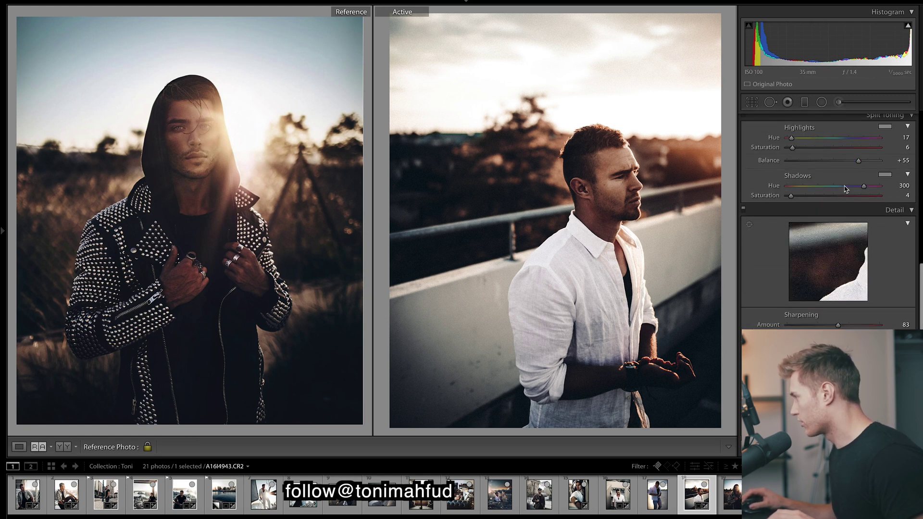
{"action": "left_click_drag", "start_coordinate": [795, 199], "coordinate": [802, 197]}
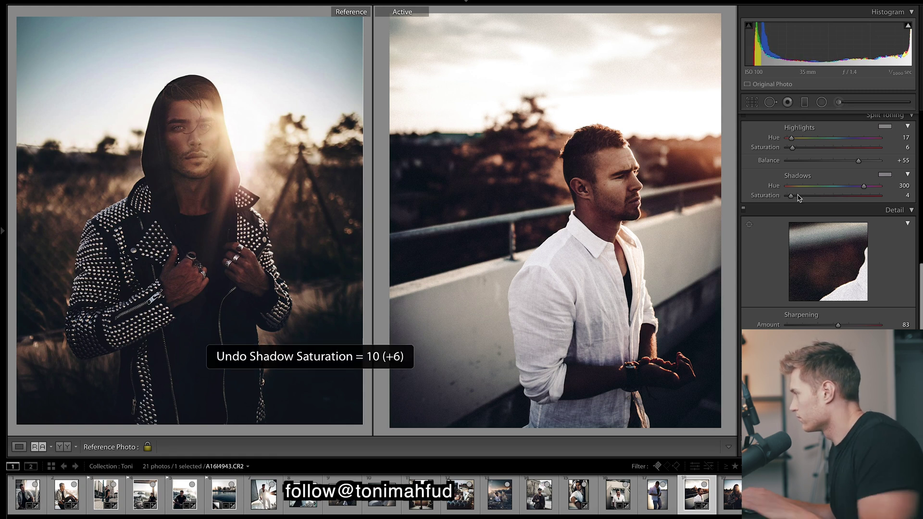
{"action": "key", "text": "ctrl+z"}
{"action": "left_click_drag", "start_coordinate": [814, 160], "coordinate": [895, 162]}
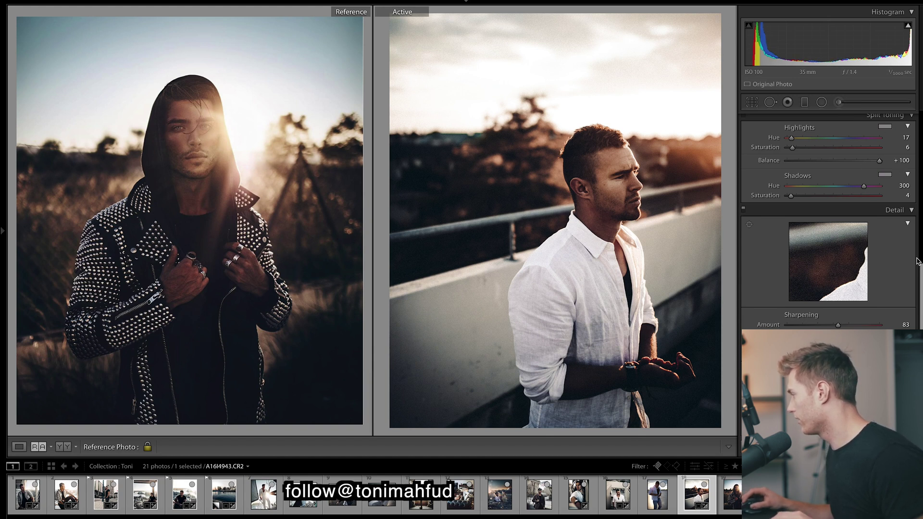
Add an inverted radial filter over the sun glow beside the face with exposure 0.41 and clarity −100, and set the photo's temperature to 4,800
{"action": "scroll", "coordinate": [921, 277], "scroll_direction": "up", "scroll_amount": 15}
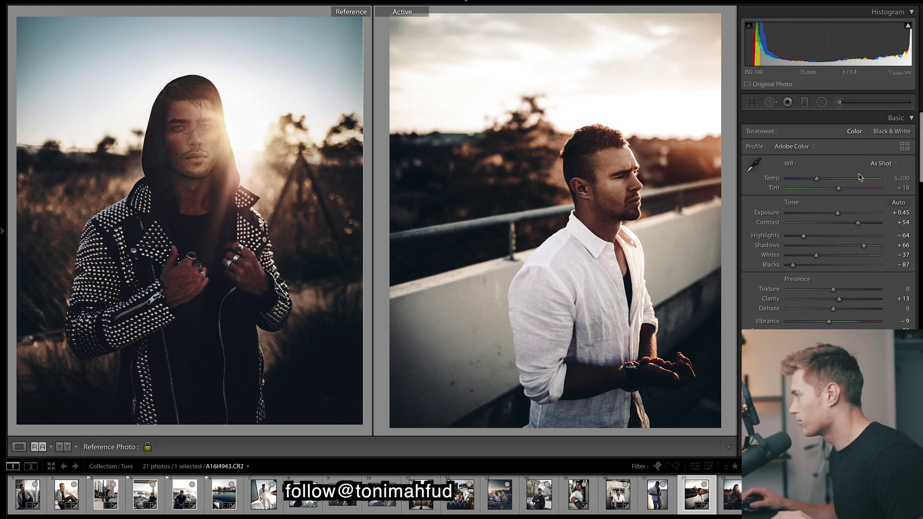
{"action": "left_click", "coordinate": [822, 102]}
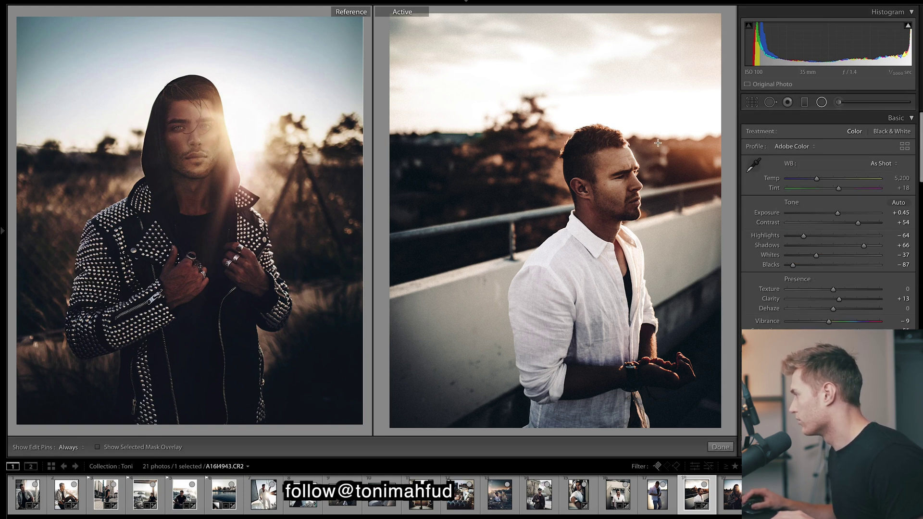
{"action": "mouse_move", "coordinate": [641, 117]}
{"action": "left_mouse_down"}
{"action": "mouse_move", "coordinate": [733, 206]}
{"action": "mouse_move", "coordinate": [642, 117]}
{"action": "mouse_move", "coordinate": [650, 122]}
{"action": "left_mouse_up"}
{"action": "key", "text": "apostrophe"}
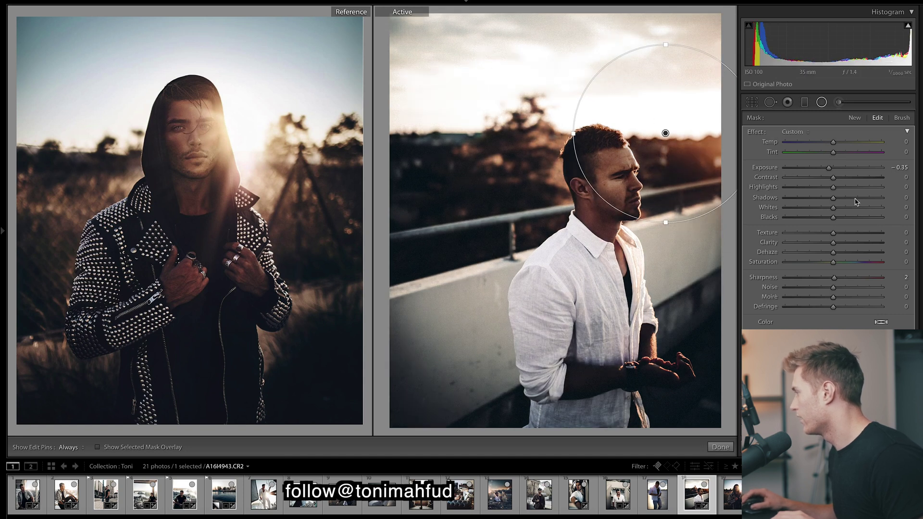
{"action": "left_click_drag", "start_coordinate": [834, 173], "coordinate": [838, 170]}
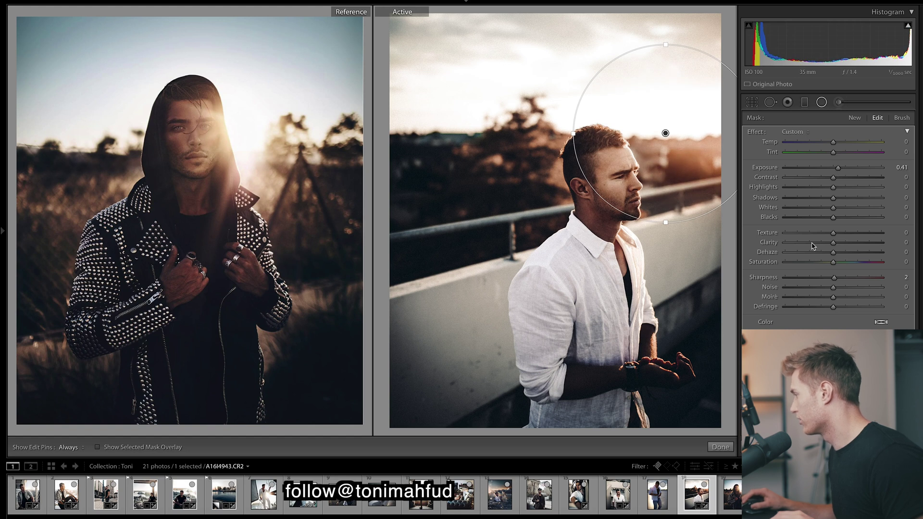
{"action": "left_click_drag", "start_coordinate": [812, 244], "coordinate": [673, 277]}
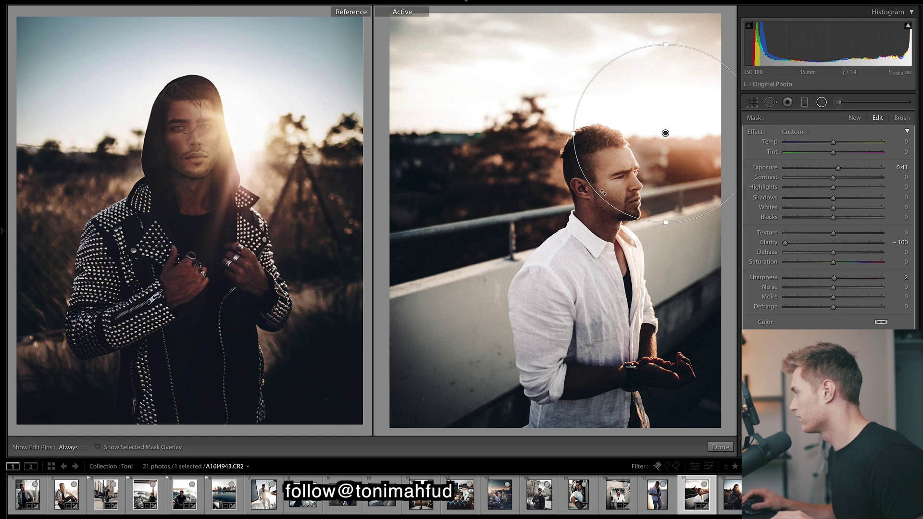
{"action": "left_click_drag", "start_coordinate": [665, 133], "coordinate": [667, 113]}
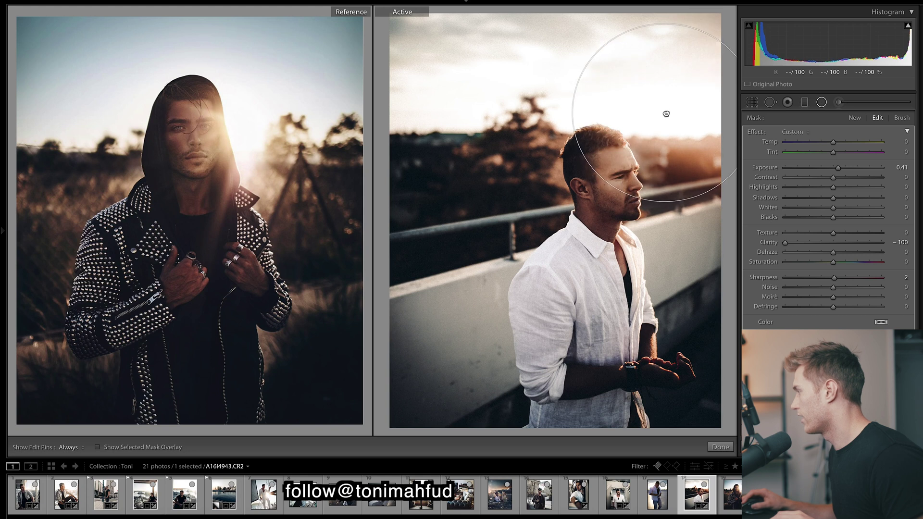
{"action": "left_click", "coordinate": [721, 447]}
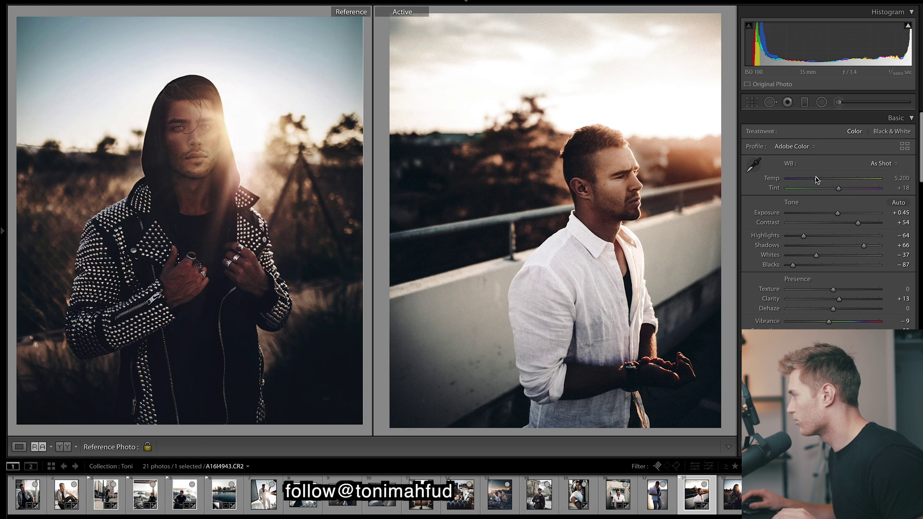
{"action": "left_click_drag", "start_coordinate": [816, 179], "coordinate": [813, 180]}
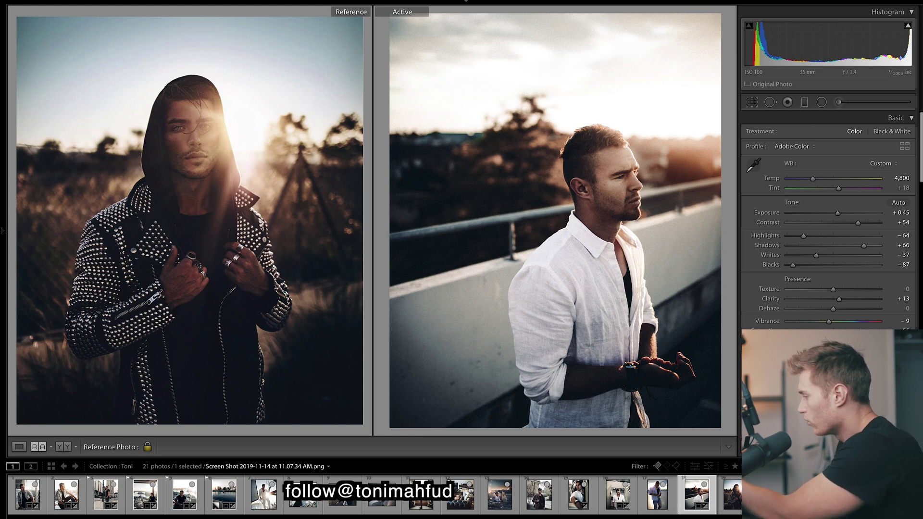
Make the orange smoke street scene the reference photo and reset all edits on the sunset railing portrait
{"action": "left_click_drag", "start_coordinate": [773, 495], "coordinate": [193, 245]}
{"action": "left_click", "coordinate": [256, 272]}
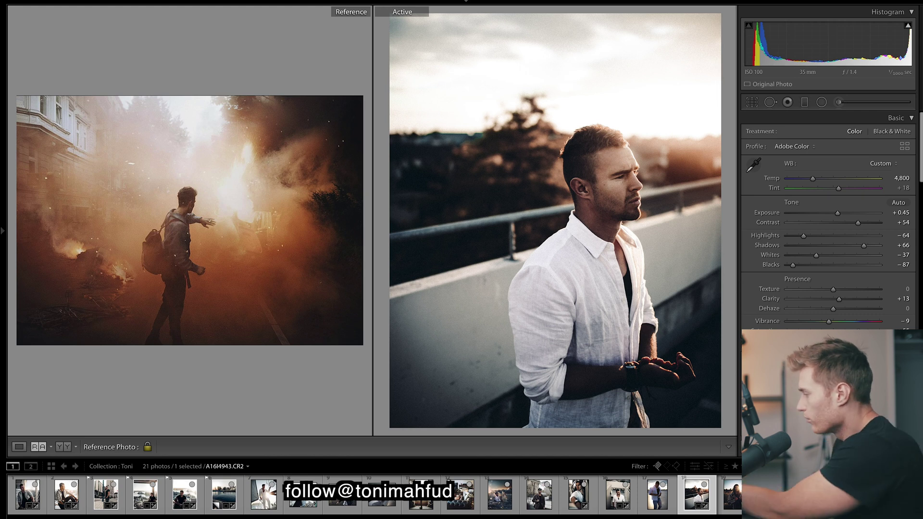
{"action": "key", "text": "ctrl+shift+r"}
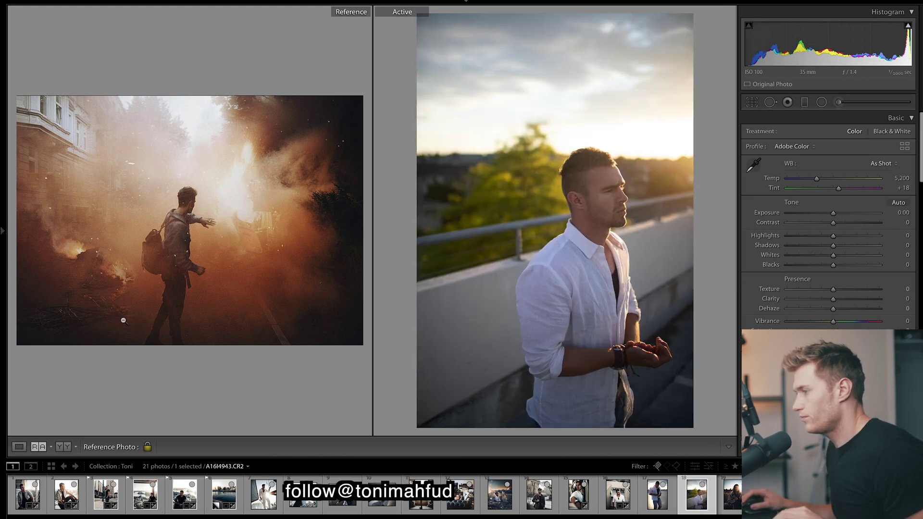
Apply the Yellow & Blue preset to the railing portrait, and set its temperature to 7,306 and contrast to +29
{"action": "mouse_move", "coordinate": [5, 235]}
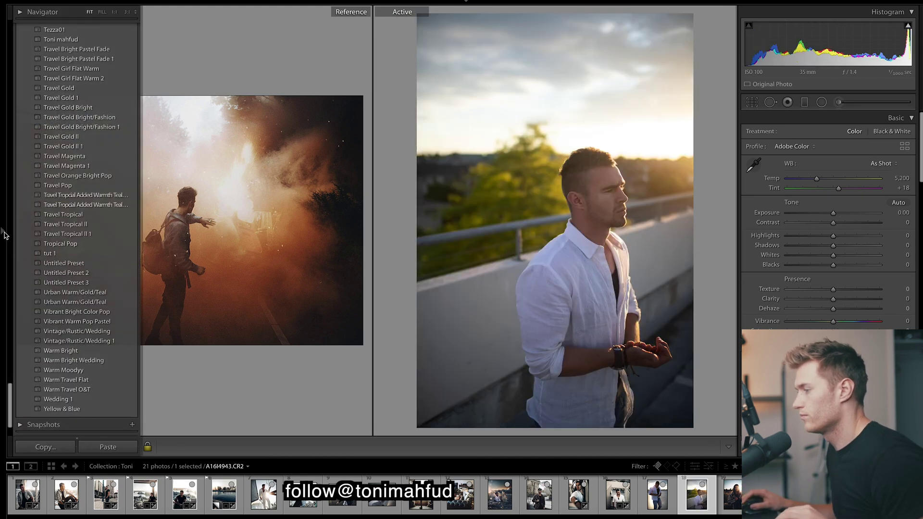
{"action": "left_click", "coordinate": [78, 408]}
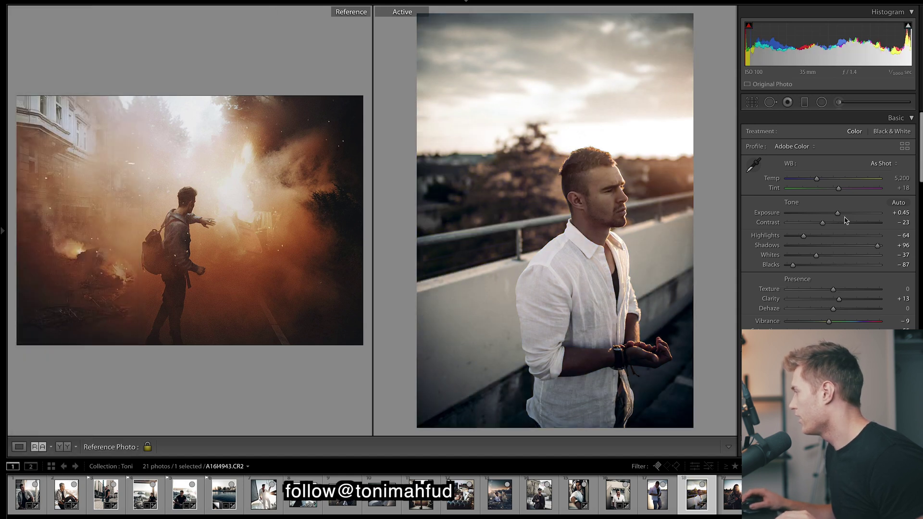
{"action": "left_click_drag", "start_coordinate": [849, 179], "coordinate": [837, 191]}
{"action": "left_click_drag", "start_coordinate": [840, 226], "coordinate": [848, 227]}
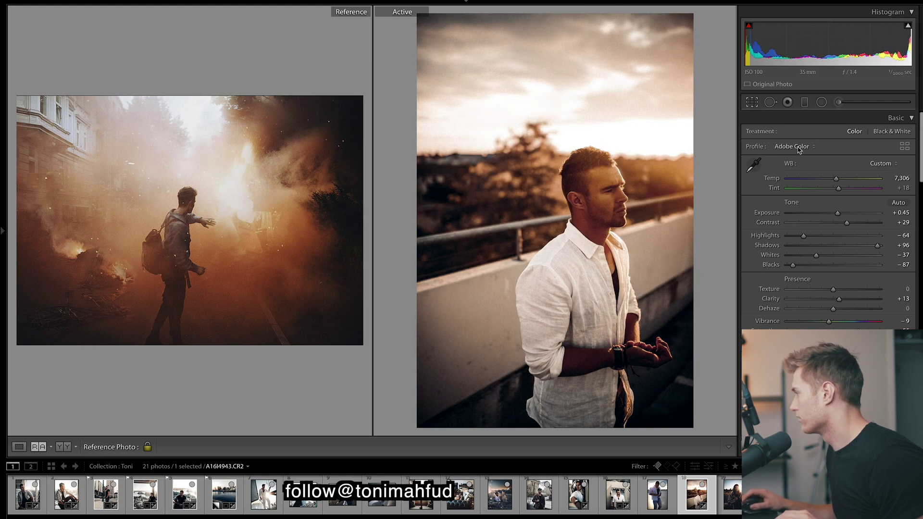
Crop the railing portrait to a 1 x 1 aspect ratio and return to the reference comparison view
{"action": "key", "text": "r"}
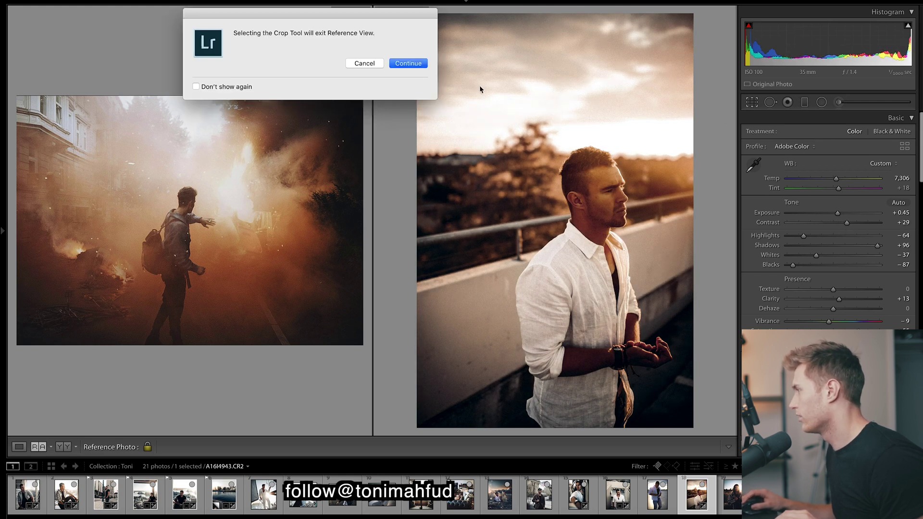
{"action": "left_click", "coordinate": [405, 63]}
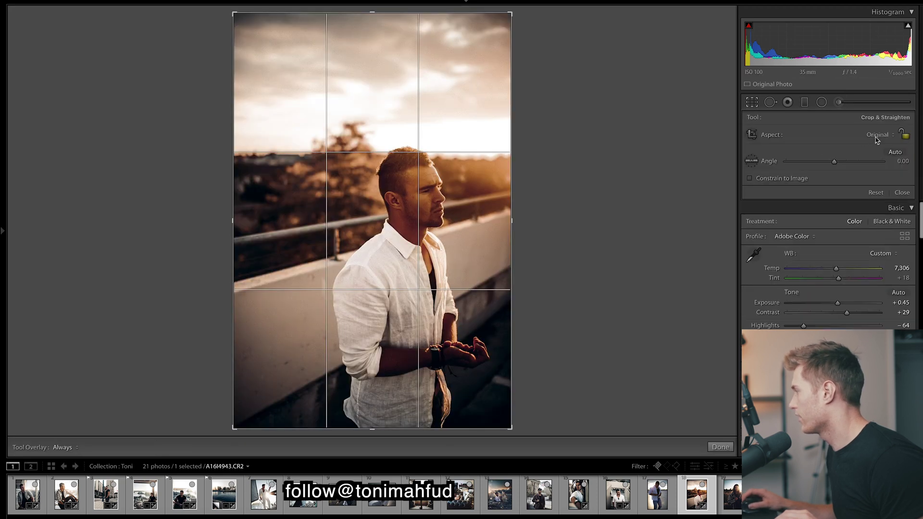
{"action": "left_click", "coordinate": [877, 134]}
{"action": "left_click", "coordinate": [856, 157]}
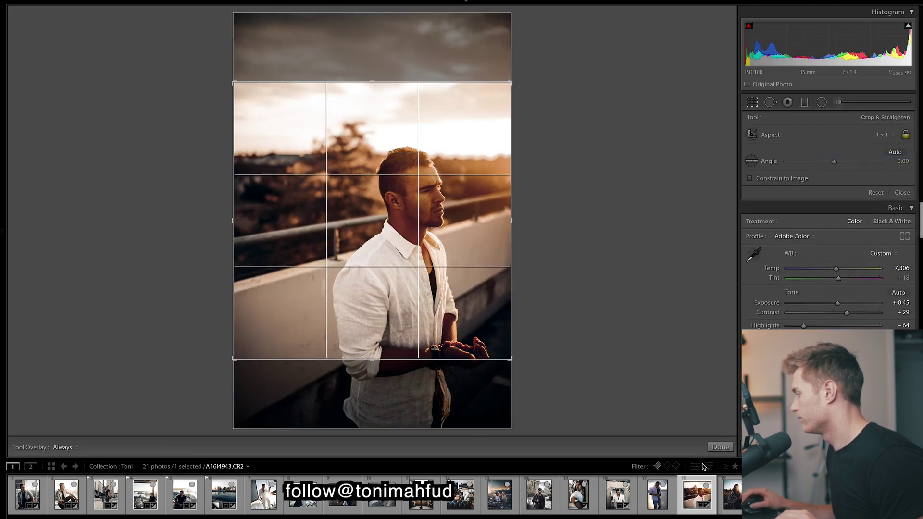
{"action": "left_click", "coordinate": [720, 448]}
{"action": "left_click", "coordinate": [41, 447]}
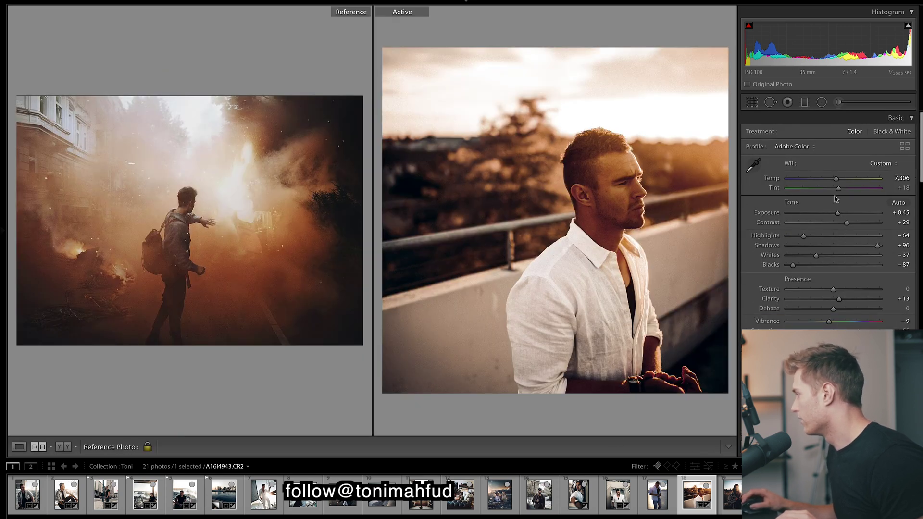
Set the square railing portrait's vibrance to −51 and contrast to +59
{"action": "left_click_drag", "start_coordinate": [846, 225], "coordinate": [852, 223]}
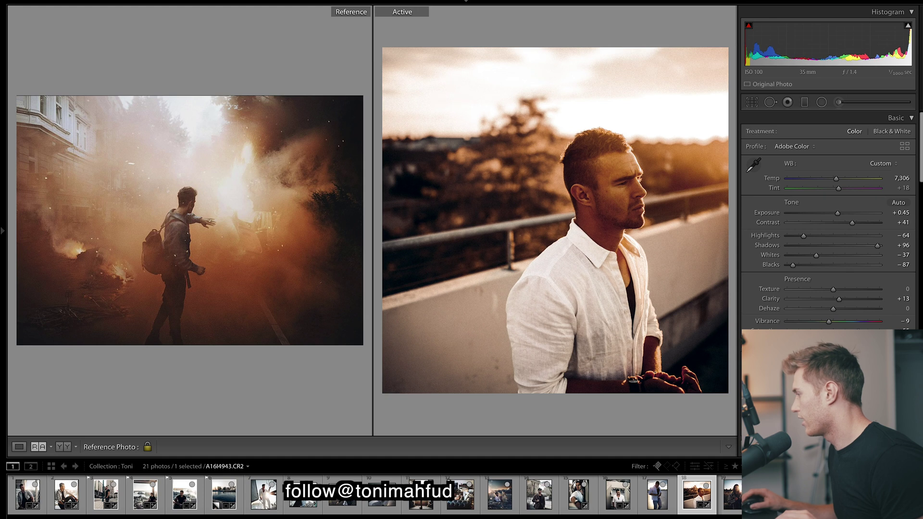
{"action": "left_click_drag", "start_coordinate": [824, 324], "coordinate": [811, 324]}
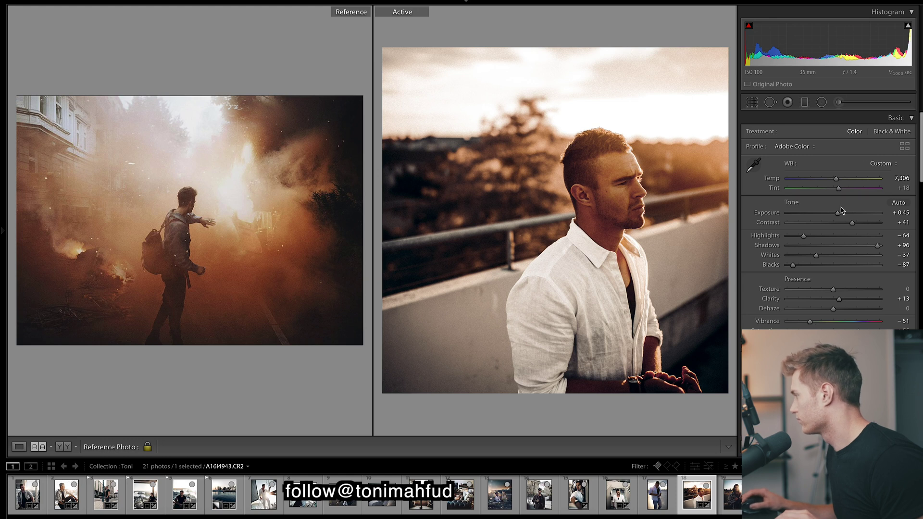
{"action": "left_click_drag", "start_coordinate": [853, 223], "coordinate": [858, 243]}
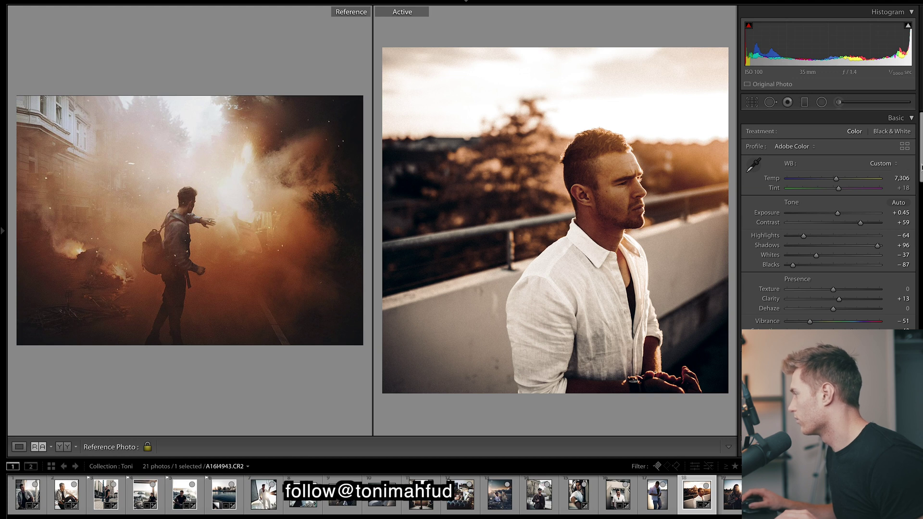
Set the railing portrait's grain amount to 74 and its vignette to amount −36, midpoint 25 and feather 100
{"action": "scroll", "coordinate": [862, 254], "scroll_direction": "down", "scroll_amount": 10}
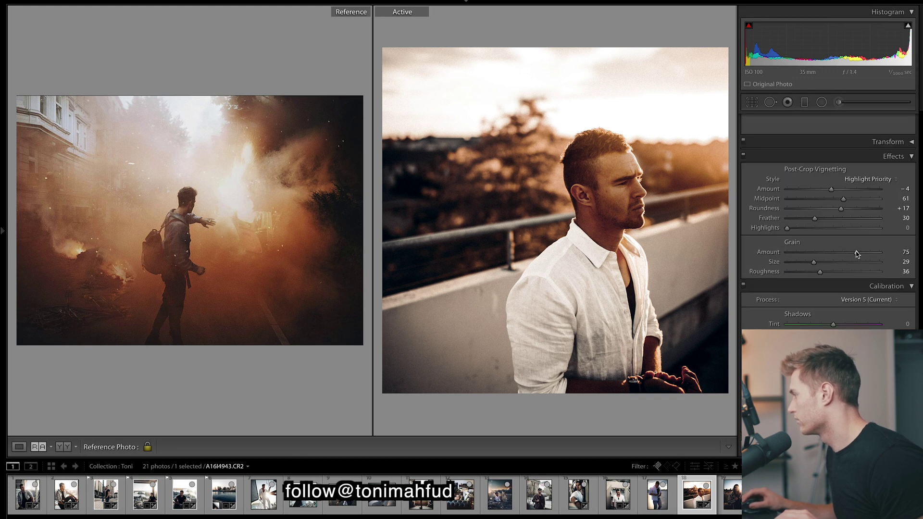
{"action": "left_click_drag", "start_coordinate": [858, 254], "coordinate": [854, 255]}
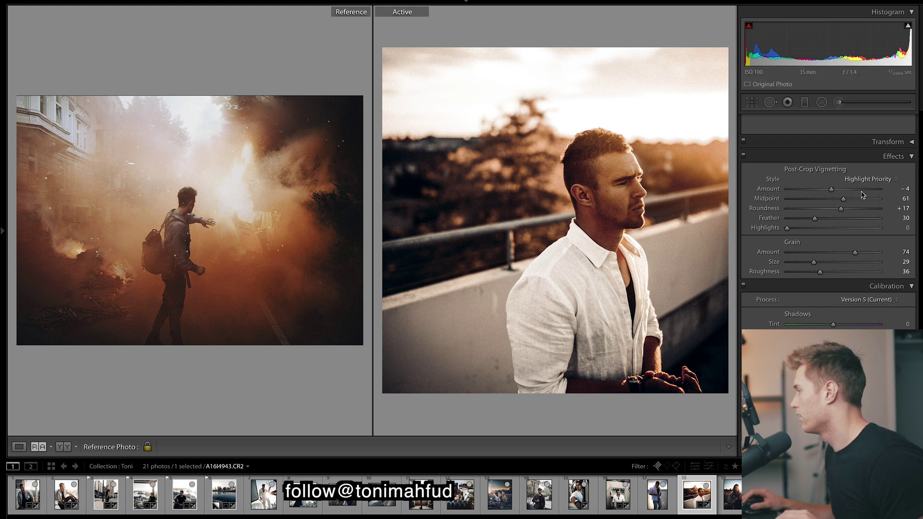
{"action": "left_click_drag", "start_coordinate": [842, 191], "coordinate": [852, 219]}
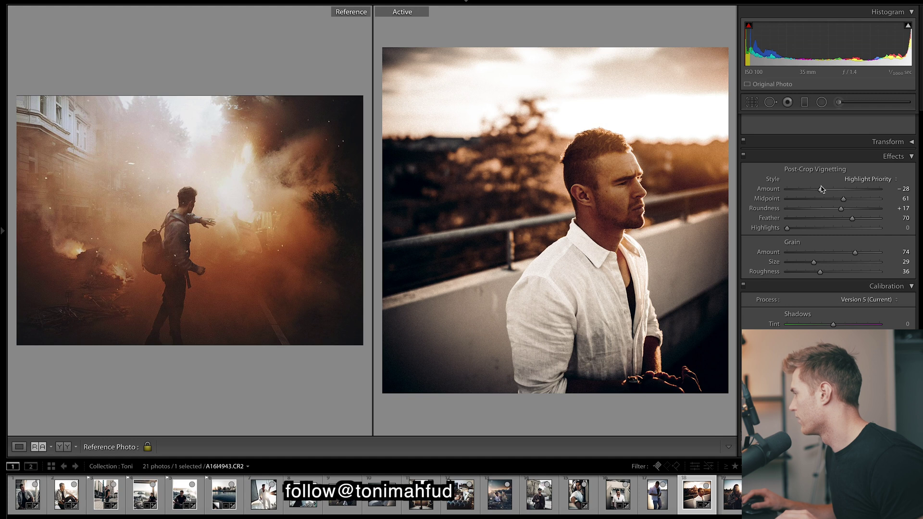
{"action": "left_click_drag", "start_coordinate": [822, 189], "coordinate": [811, 189]}
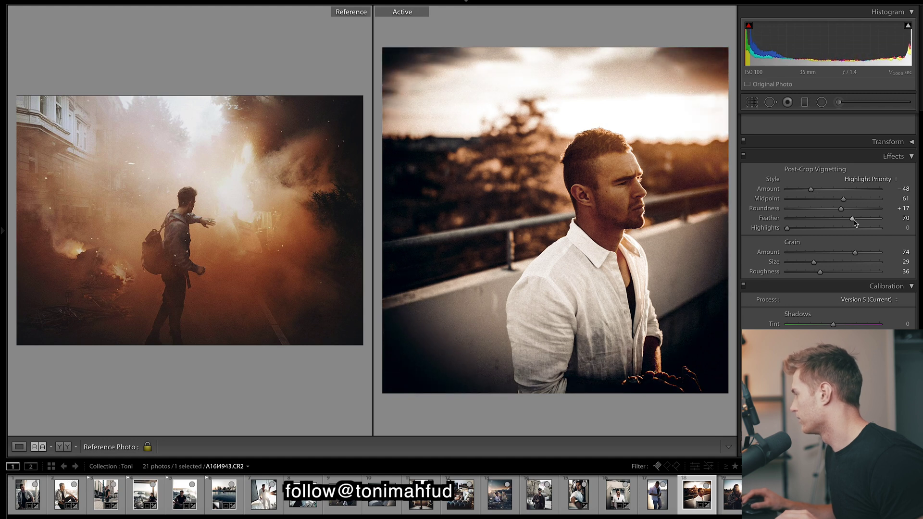
{"action": "left_click_drag", "start_coordinate": [855, 221], "coordinate": [810, 209]}
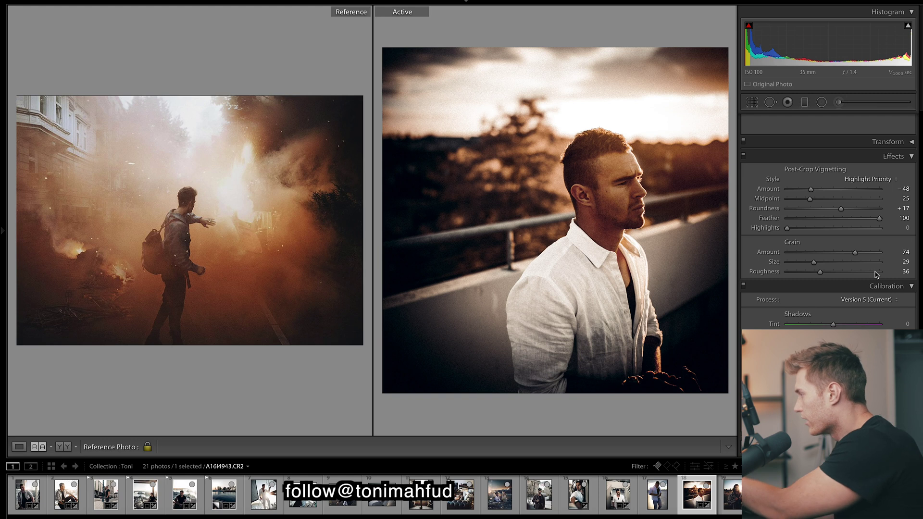
{"action": "left_click_drag", "start_coordinate": [810, 189], "coordinate": [821, 189]}
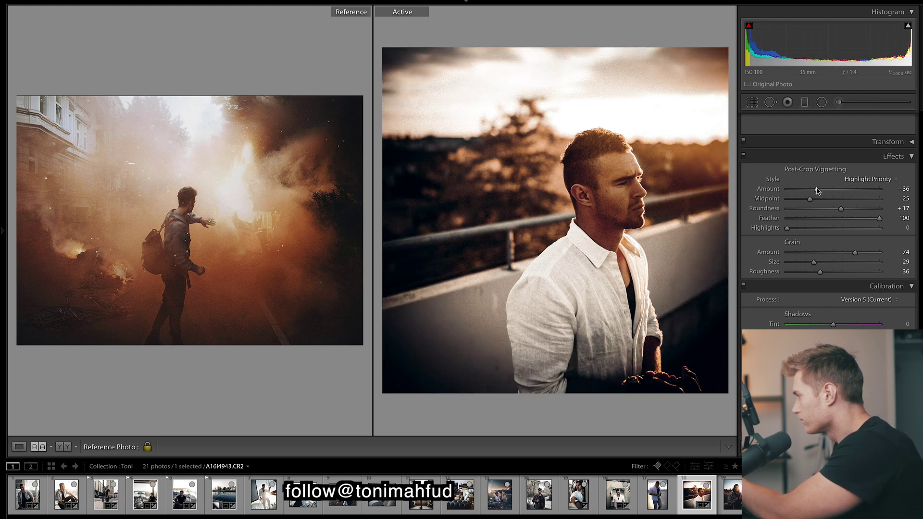
Lift the black point of the railing portrait's RGB tone curve and move its shadow point to about 26.3 / 33.3 %
{"action": "scroll", "coordinate": [828, 274], "scroll_direction": "up", "scroll_amount": 10}
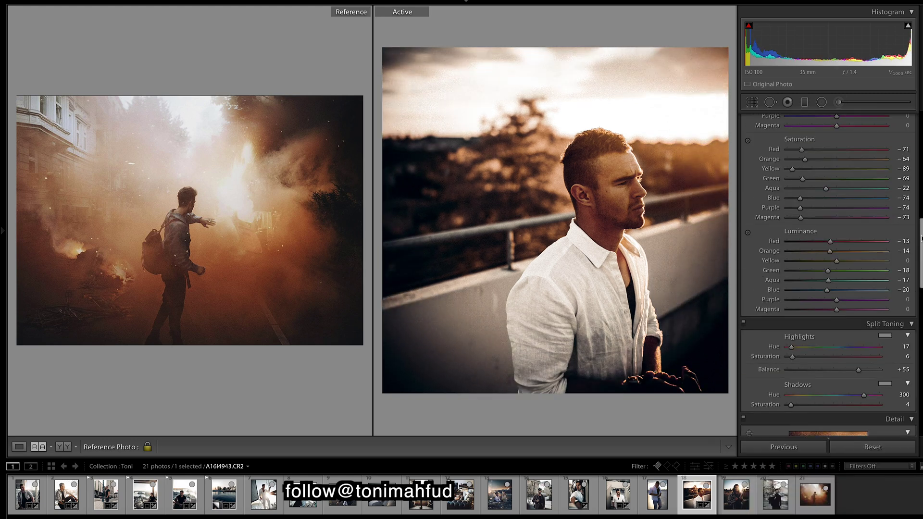
{"action": "left_click_drag", "start_coordinate": [920, 192], "coordinate": [918, 144]}
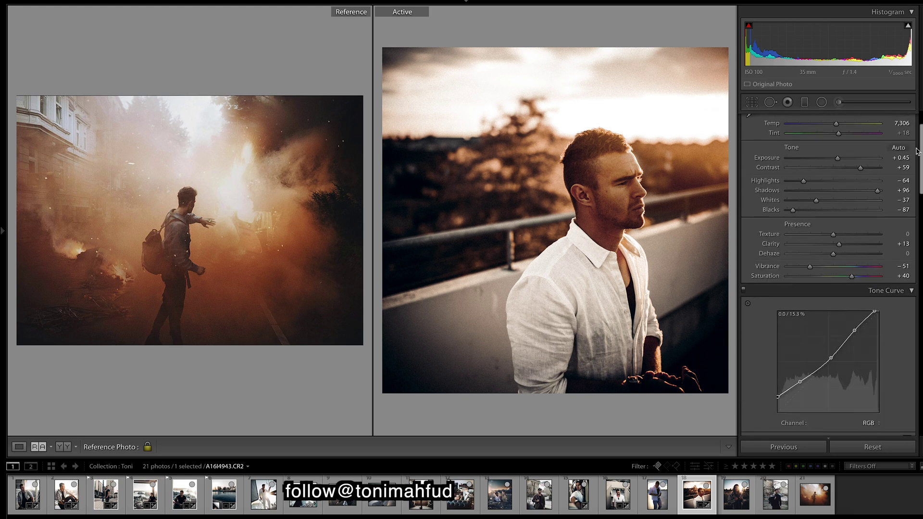
{"action": "left_click_drag", "start_coordinate": [778, 399], "coordinate": [805, 380]}
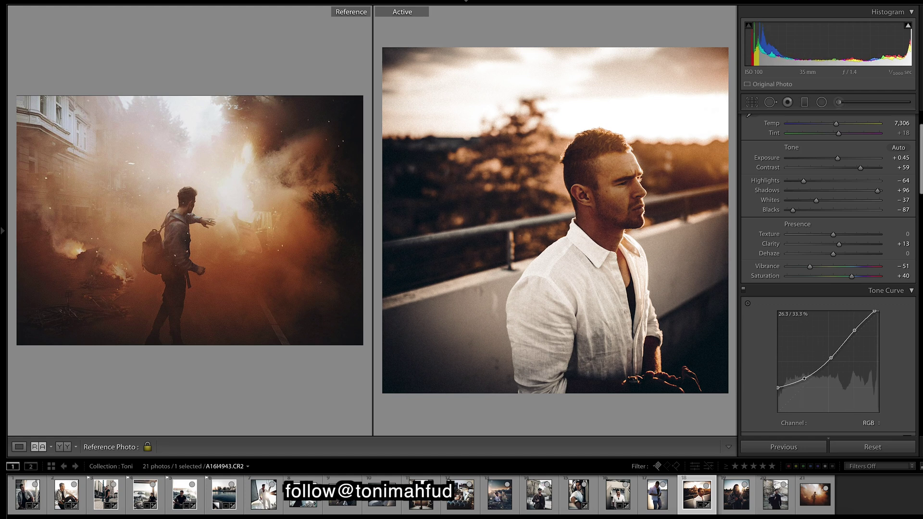
Set the railing portrait's temperature to 5,596, exposure to 0.00 and contrast to +85
{"action": "scroll", "coordinate": [918, 141], "scroll_direction": "up", "scroll_amount": 2}
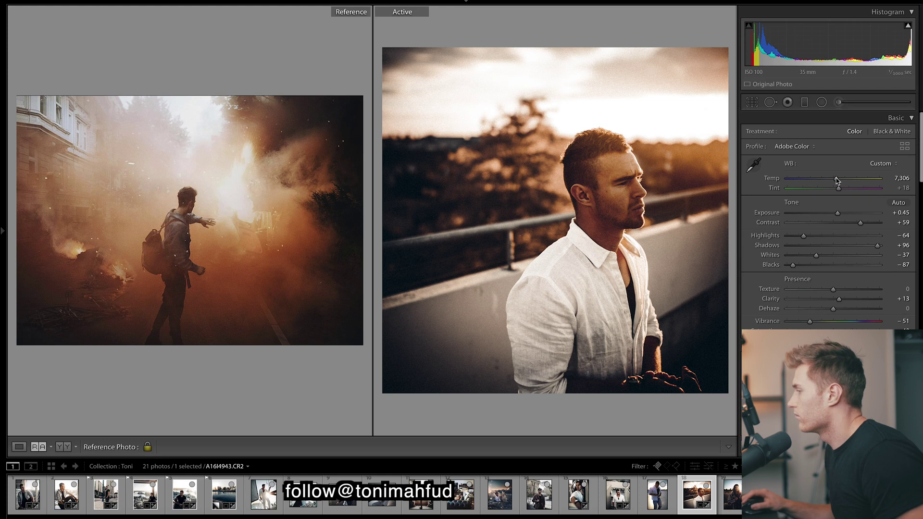
{"action": "left_click_drag", "start_coordinate": [836, 179], "coordinate": [831, 180]}
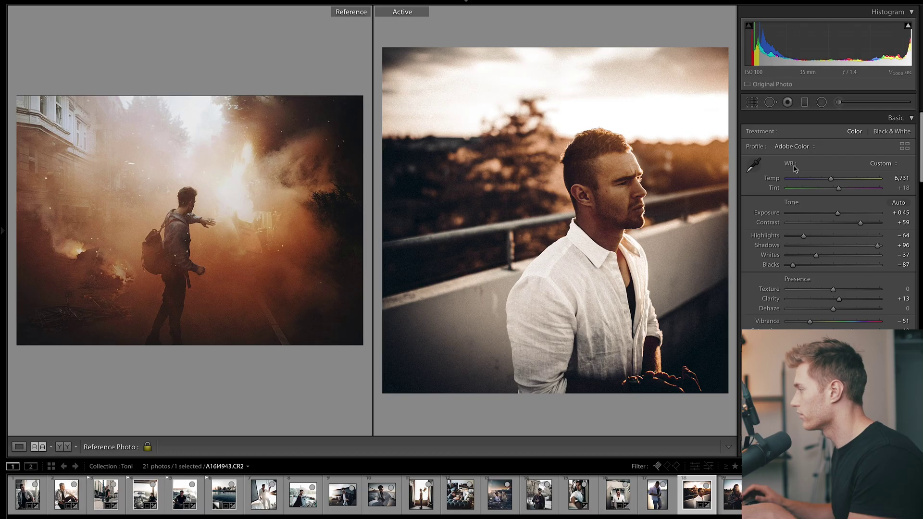
{"action": "key", "text": "ctrl+z"}
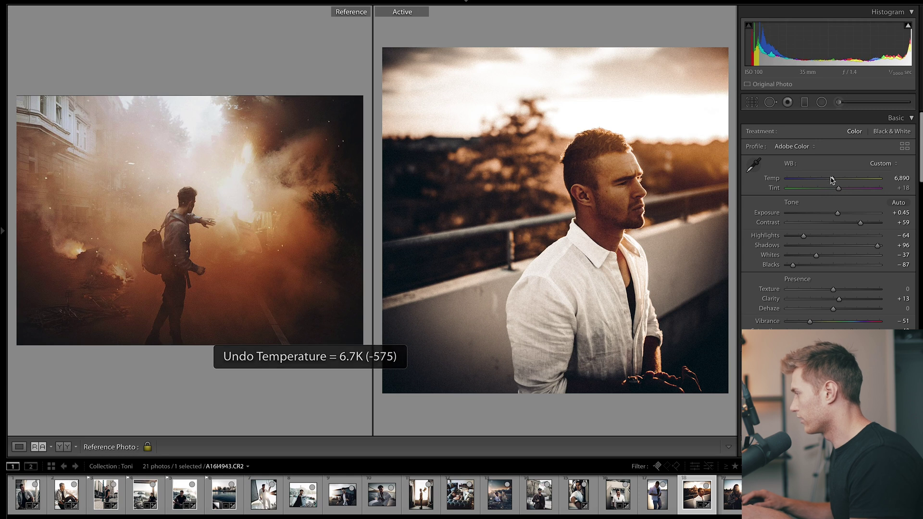
{"action": "left_click_drag", "start_coordinate": [823, 180], "coordinate": [820, 179]}
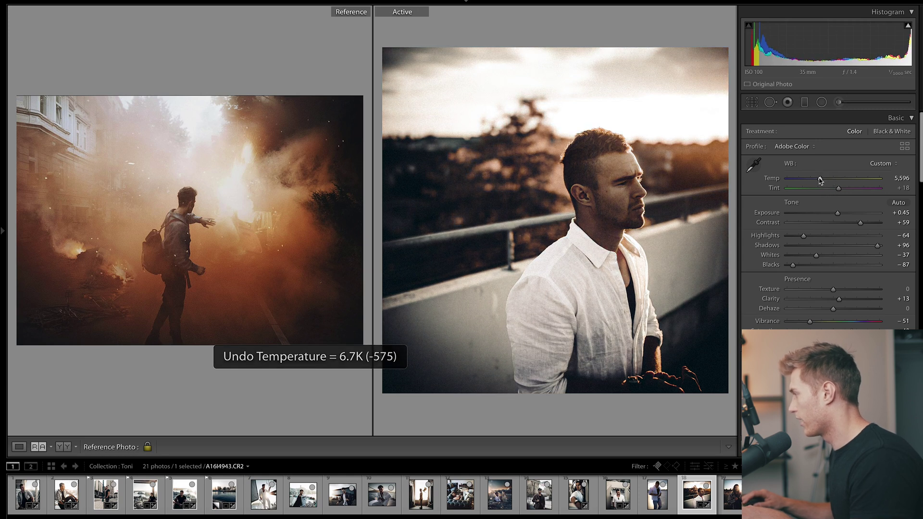
{"action": "left_click_drag", "start_coordinate": [857, 222], "coordinate": [824, 221]}
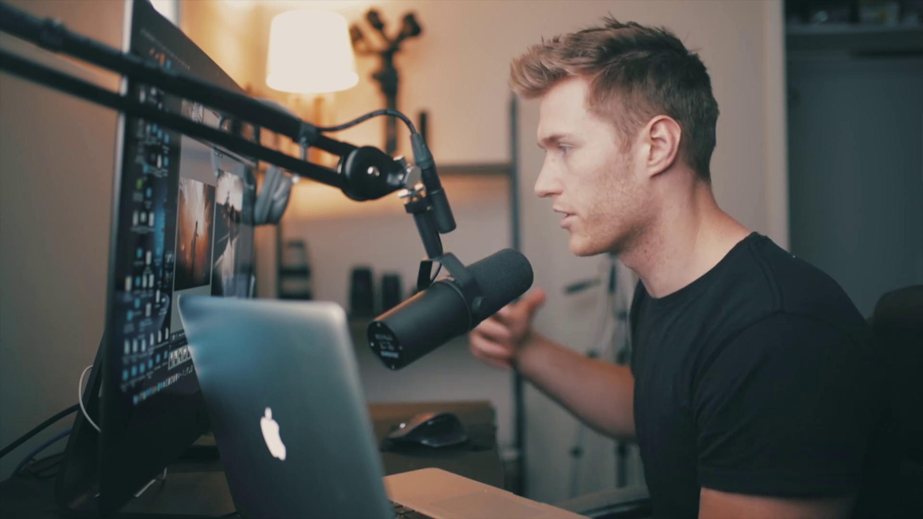
{"action": "key", "text": "d"}
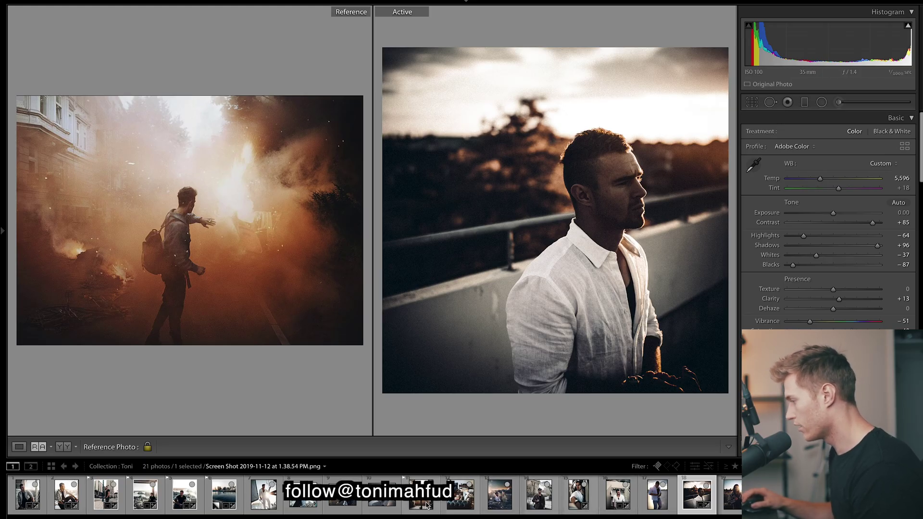
Set the portrait's exposure to +0.85 against the window-and-dragon reference photo, and switch the reference to the man painting in the ocean
{"action": "left_click_drag", "start_coordinate": [427, 503], "coordinate": [304, 271]}
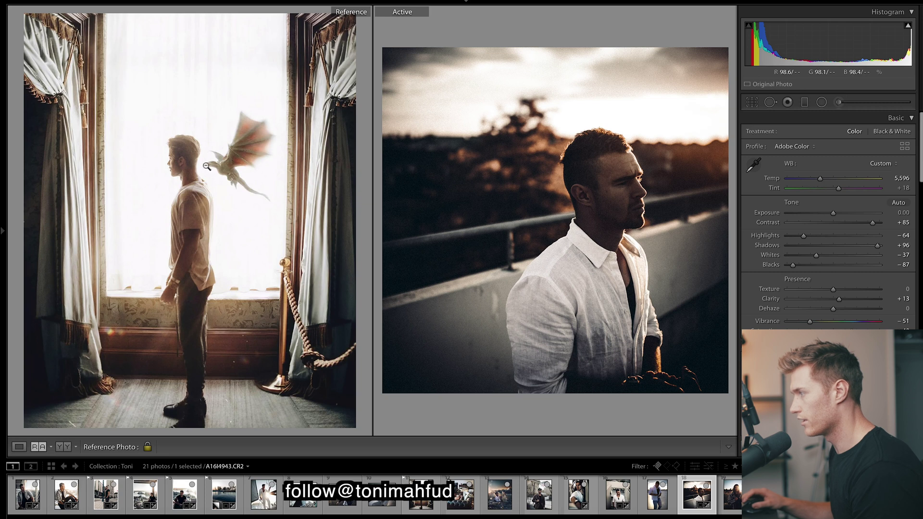
{"action": "left_click_drag", "start_coordinate": [834, 213], "coordinate": [843, 218]}
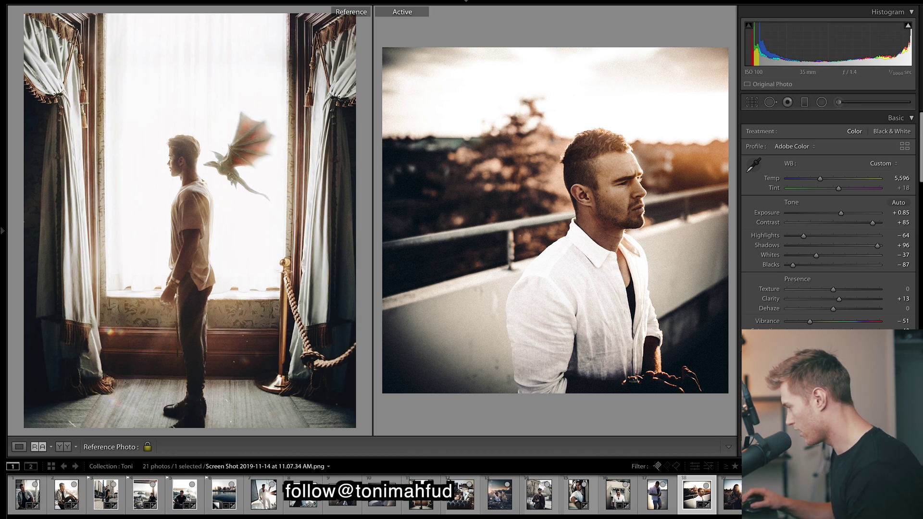
{"action": "mouse_move", "coordinate": [500, 494]}
{"action": "left_mouse_down"}
{"action": "mouse_move", "coordinate": [459, 477]}
{"action": "mouse_move", "coordinate": [224, 291]}
{"action": "left_mouse_up"}
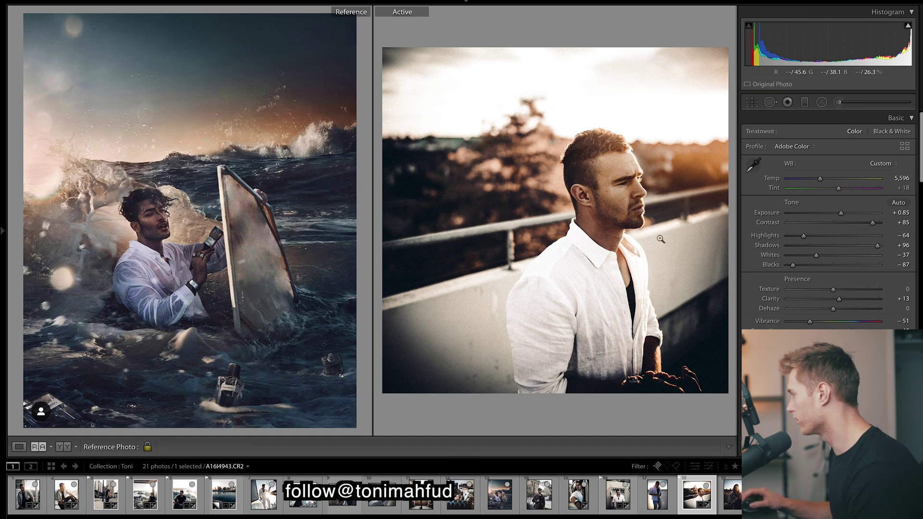
Set the portrait's temperature to 5,280 and its split toning to shadow hue 252, shadow saturation 8 and balance −70
{"action": "left_click_drag", "start_coordinate": [818, 180], "coordinate": [817, 180]}
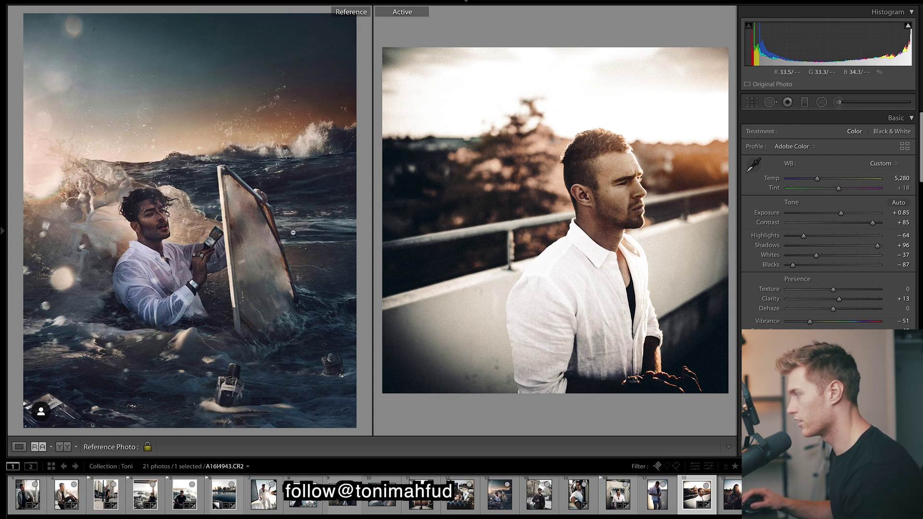
{"action": "scroll", "coordinate": [851, 231], "scroll_direction": "down", "scroll_amount": 15}
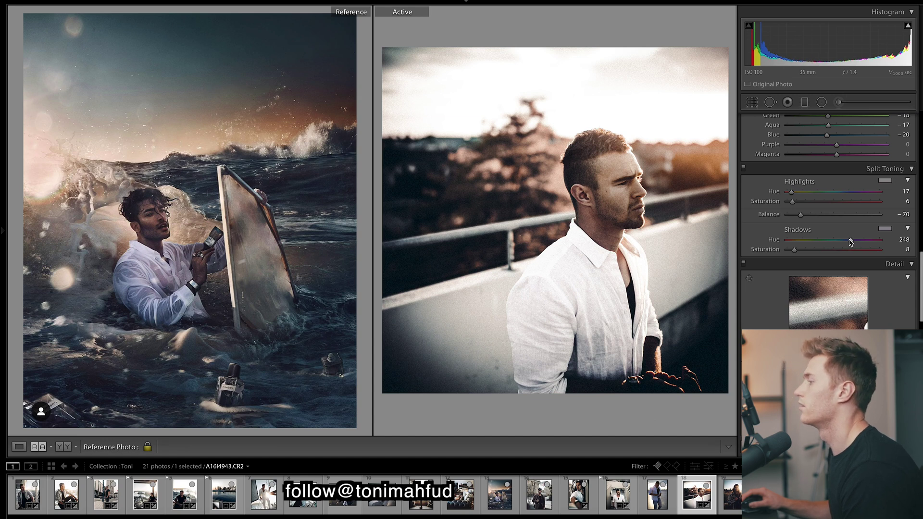
{"action": "left_click_drag", "start_coordinate": [852, 242], "coordinate": [852, 242]}
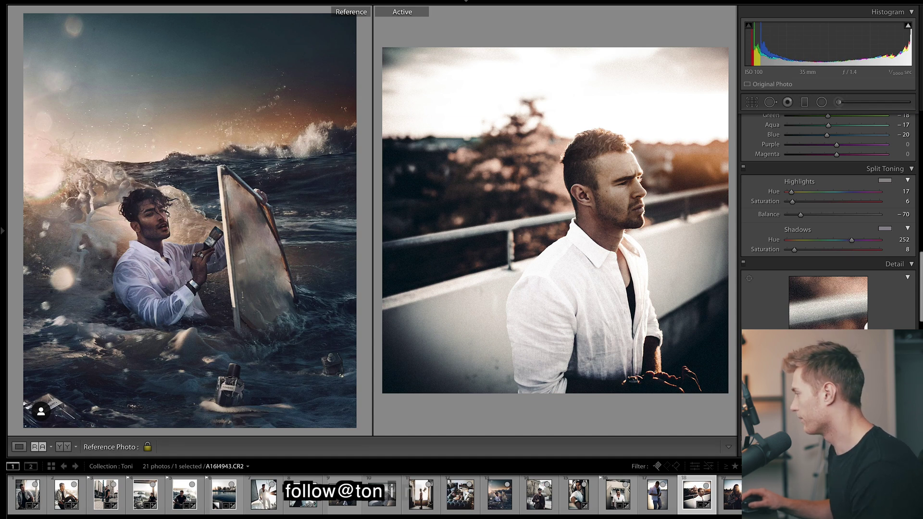